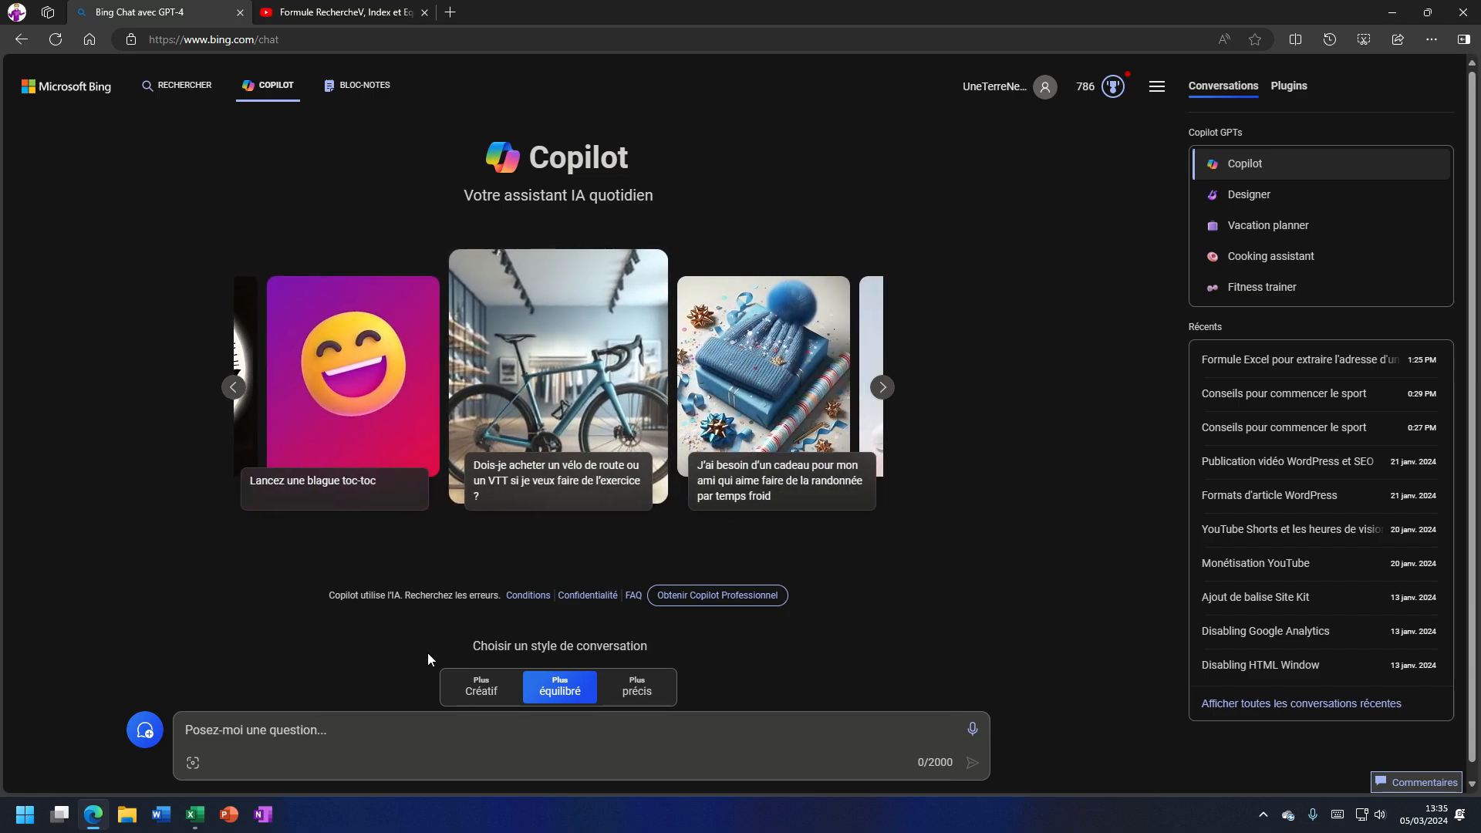
Switch to Travail.xlsx in Excel and examine the name selector in H4 and the Email cell I4 of the RechercheV table.
{"action": "left_click", "coordinate": [206, 809]}
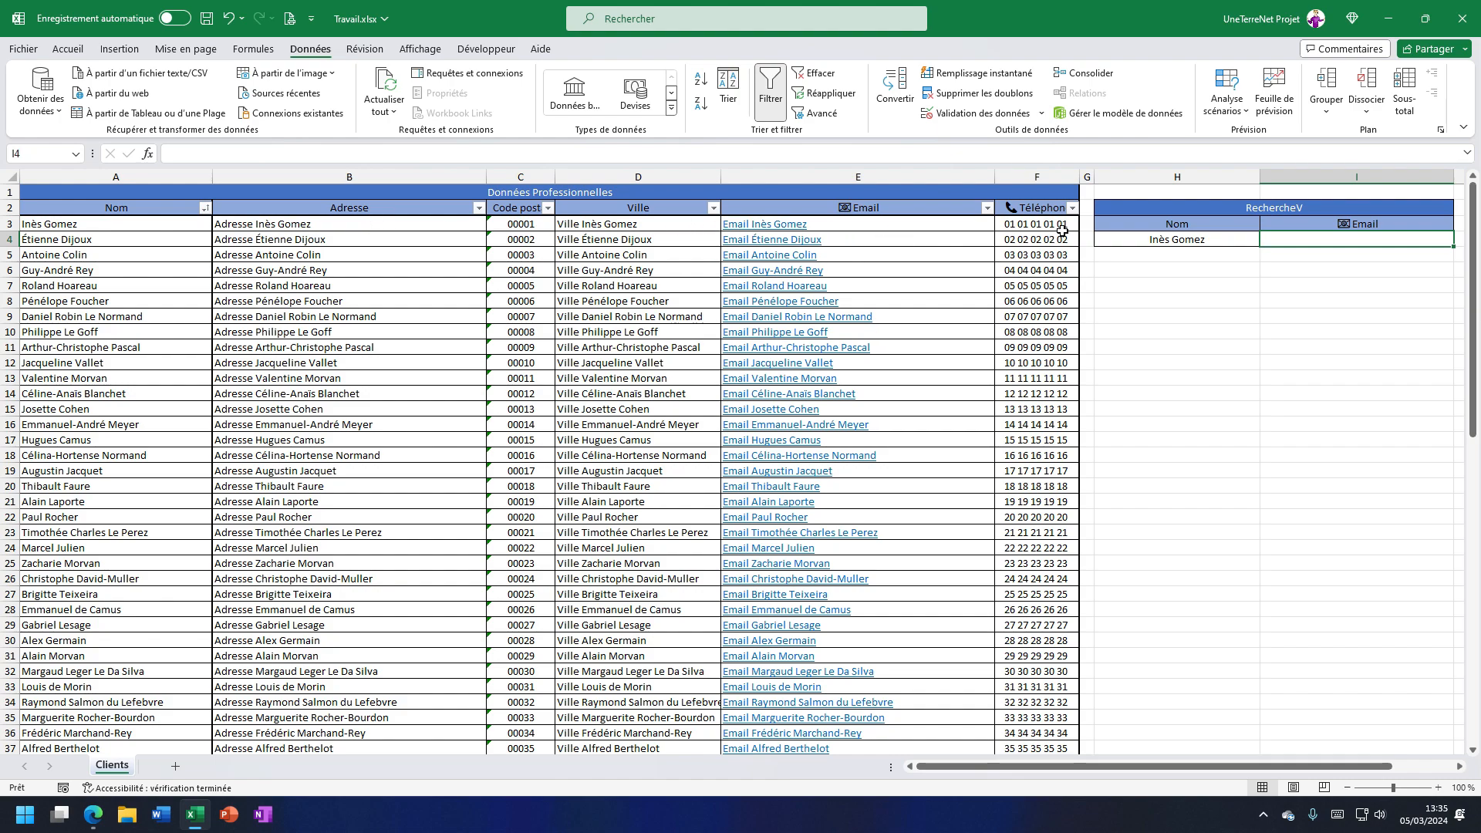
{"action": "left_click", "coordinate": [1226, 240]}
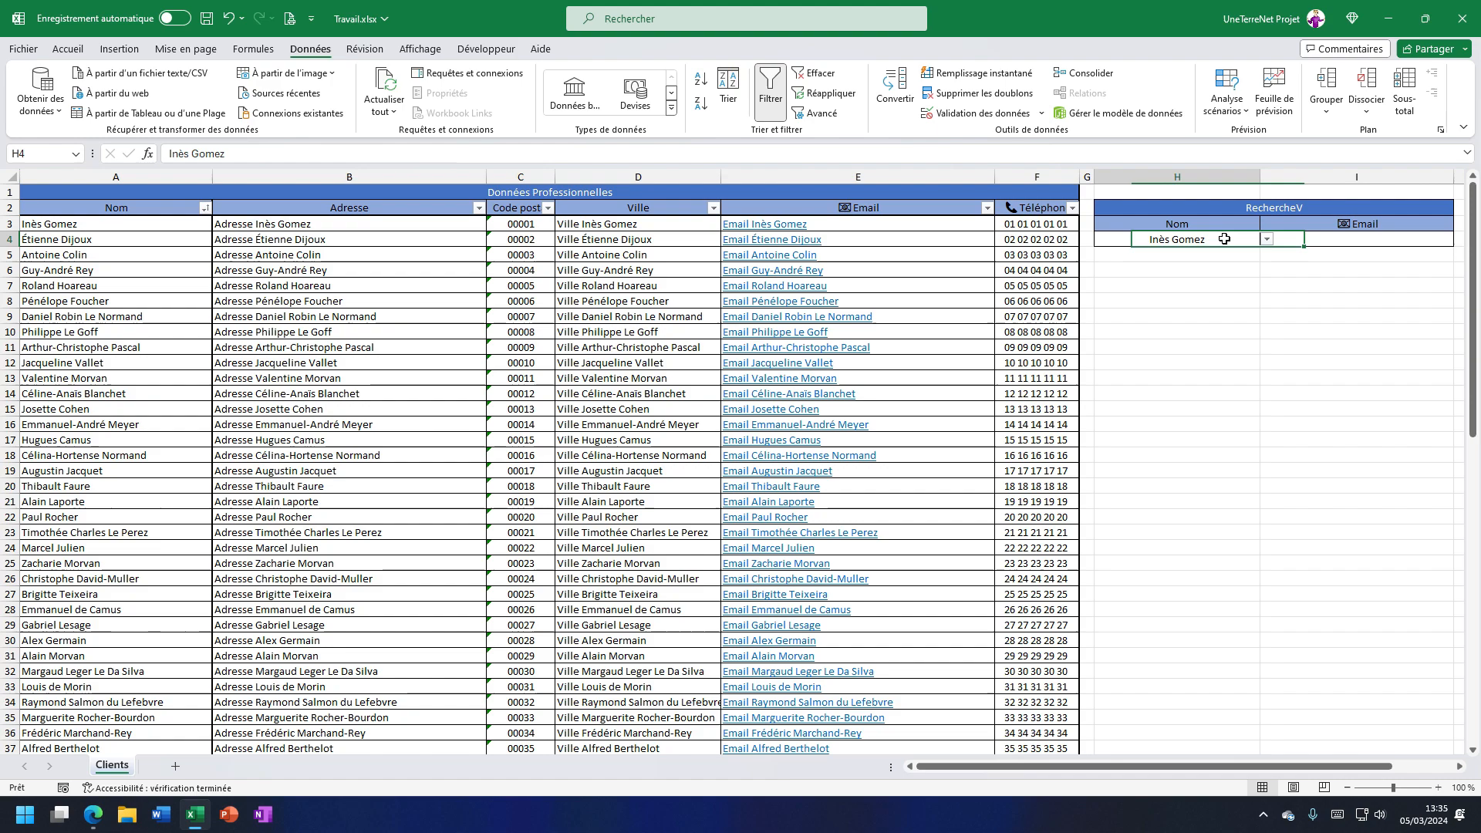
{"action": "left_click", "coordinate": [1265, 240]}
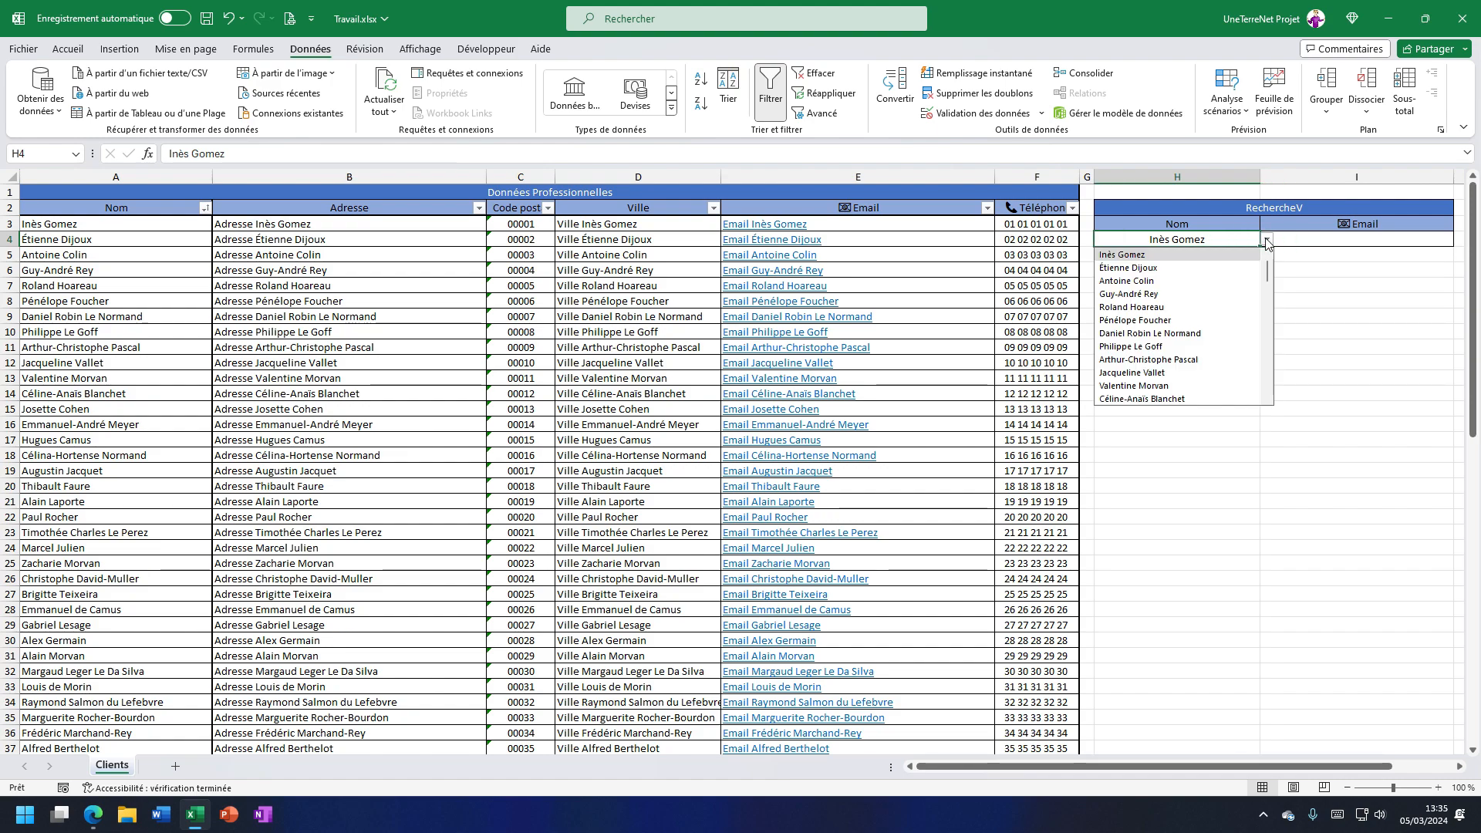
{"action": "left_click", "coordinate": [1265, 244]}
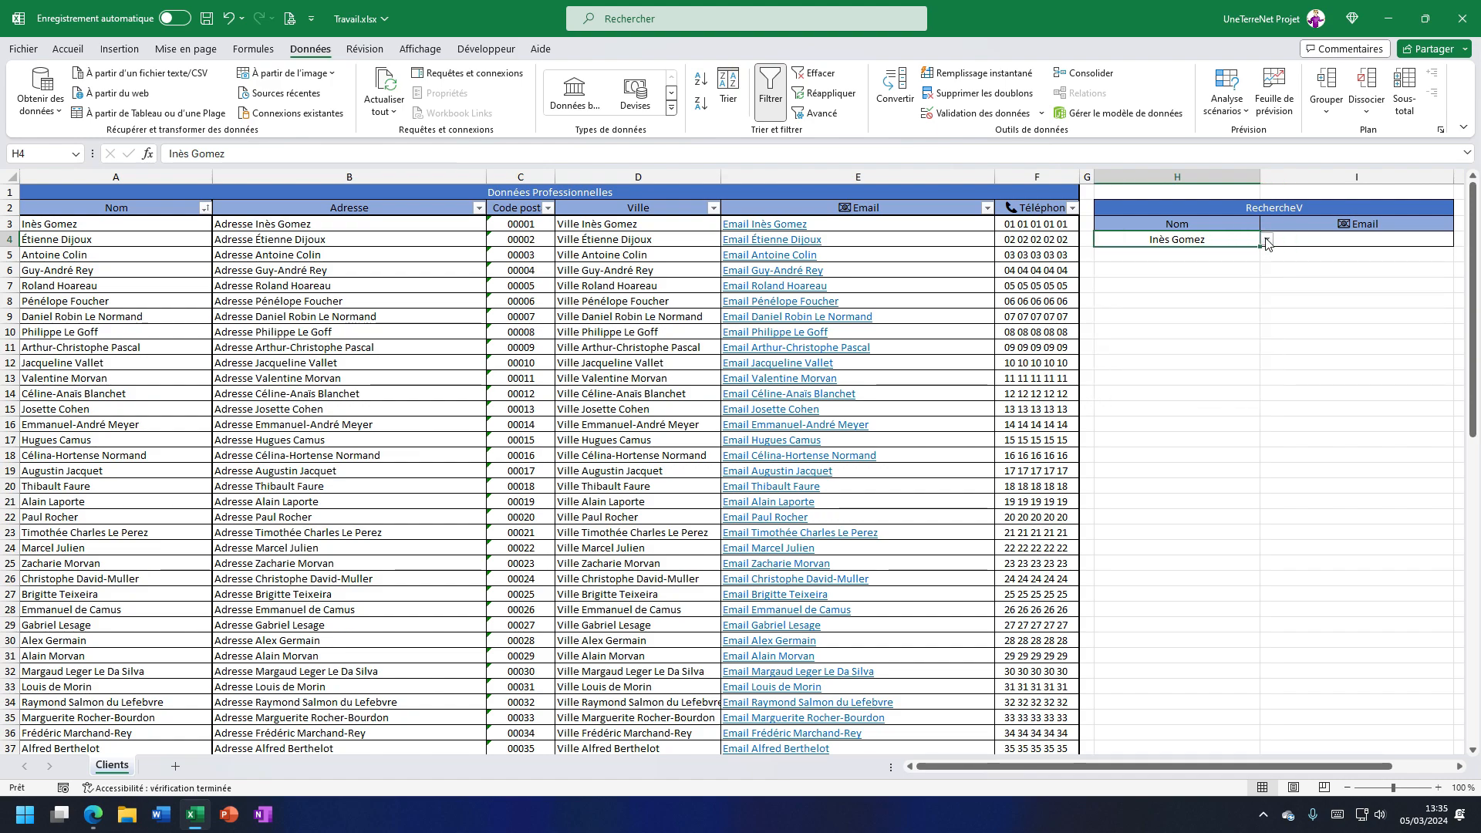
{"action": "left_click", "coordinate": [1318, 239]}
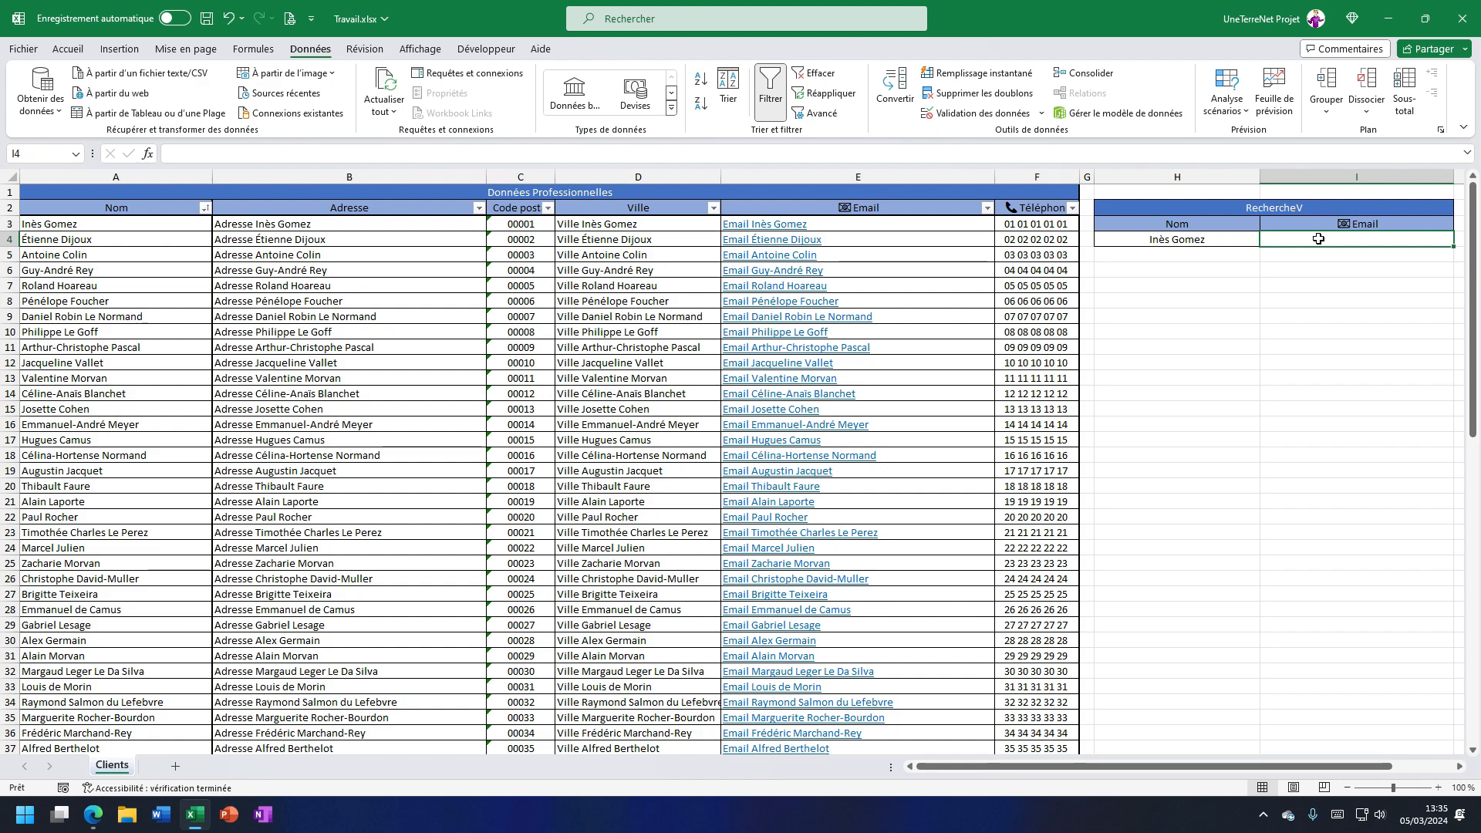
Ask Copilot in Edge, in French, for an Excel formula using a selector to pick a client name in column A and return its column E address.
{"action": "left_click", "coordinate": [92, 813]}
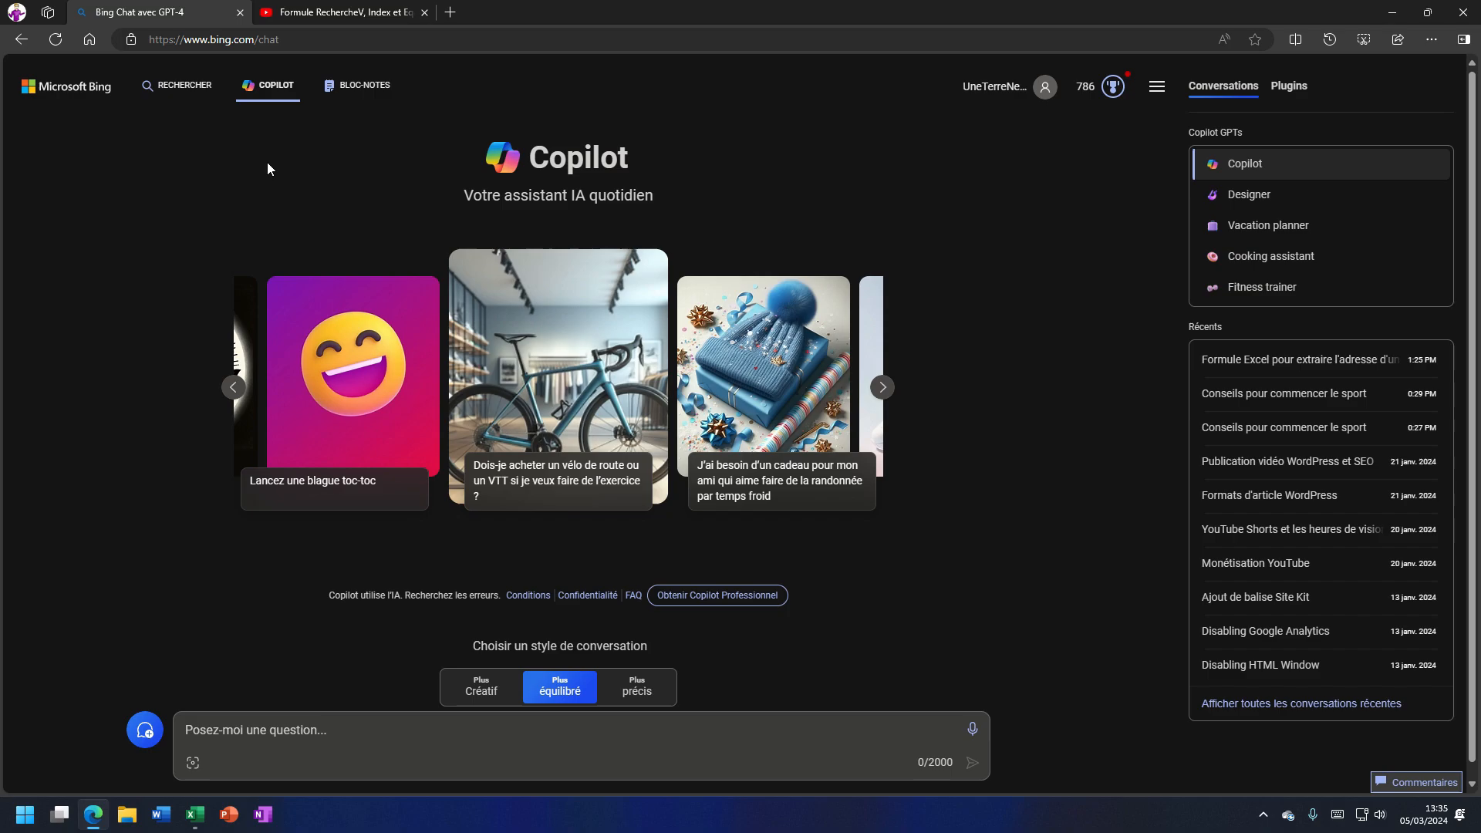
{"action": "left_click", "coordinate": [315, 730]}
{"action": "type", "text": "peux"}
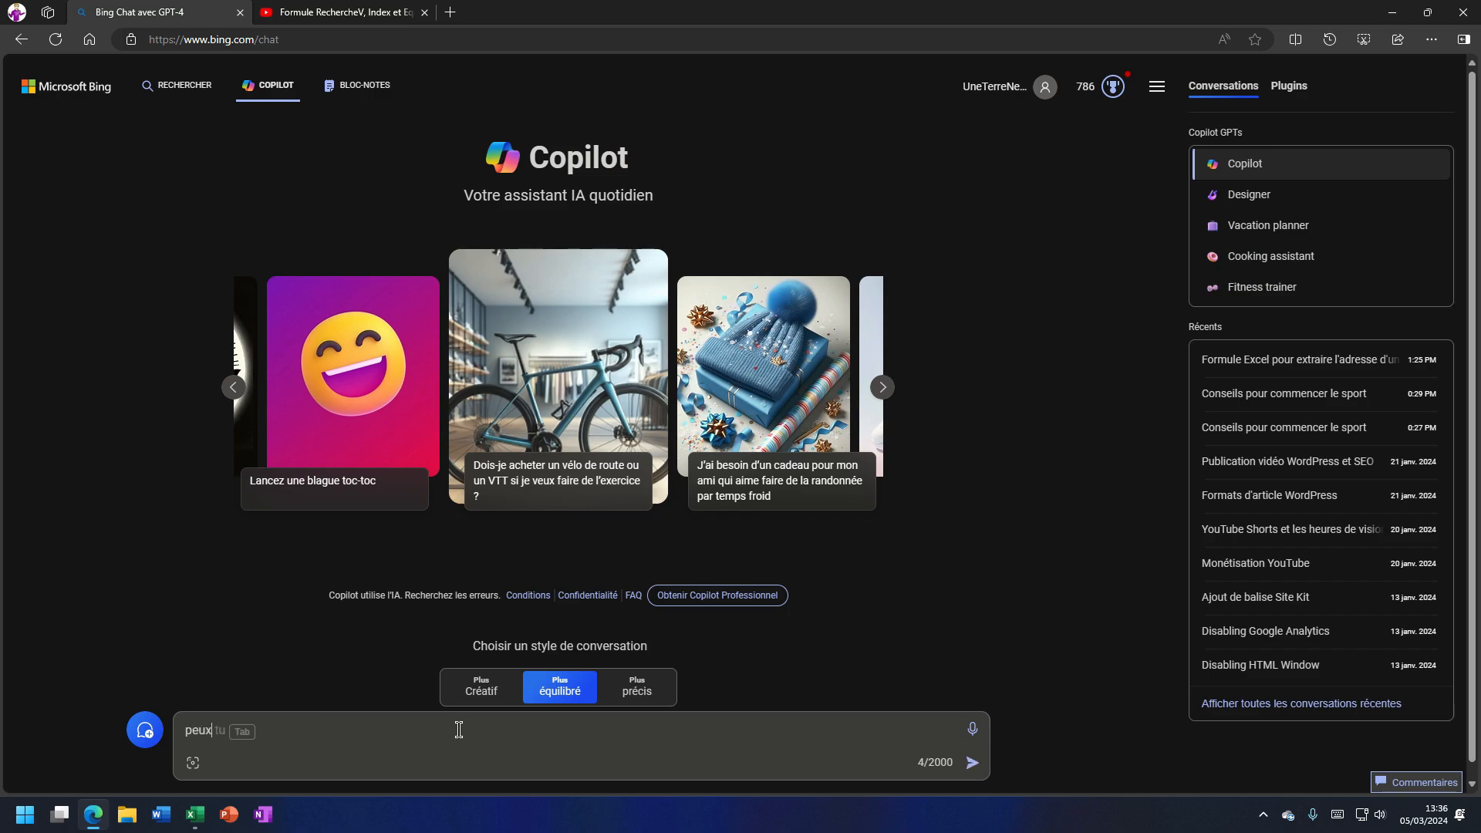
{"action": "type", "text": "-tu me créer une form"}
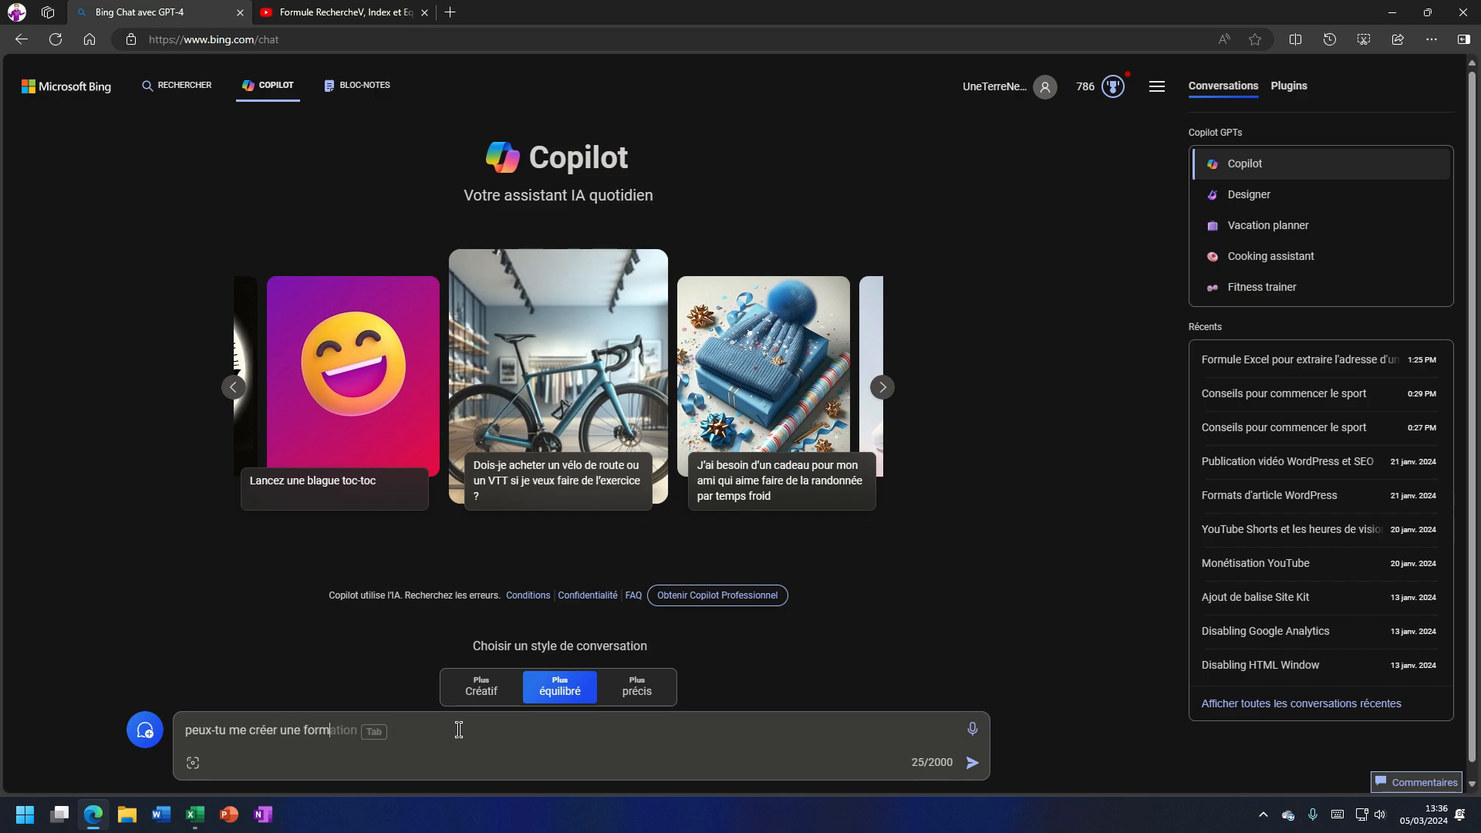
{"action": "type", "text": "ule Excel permettant de"}
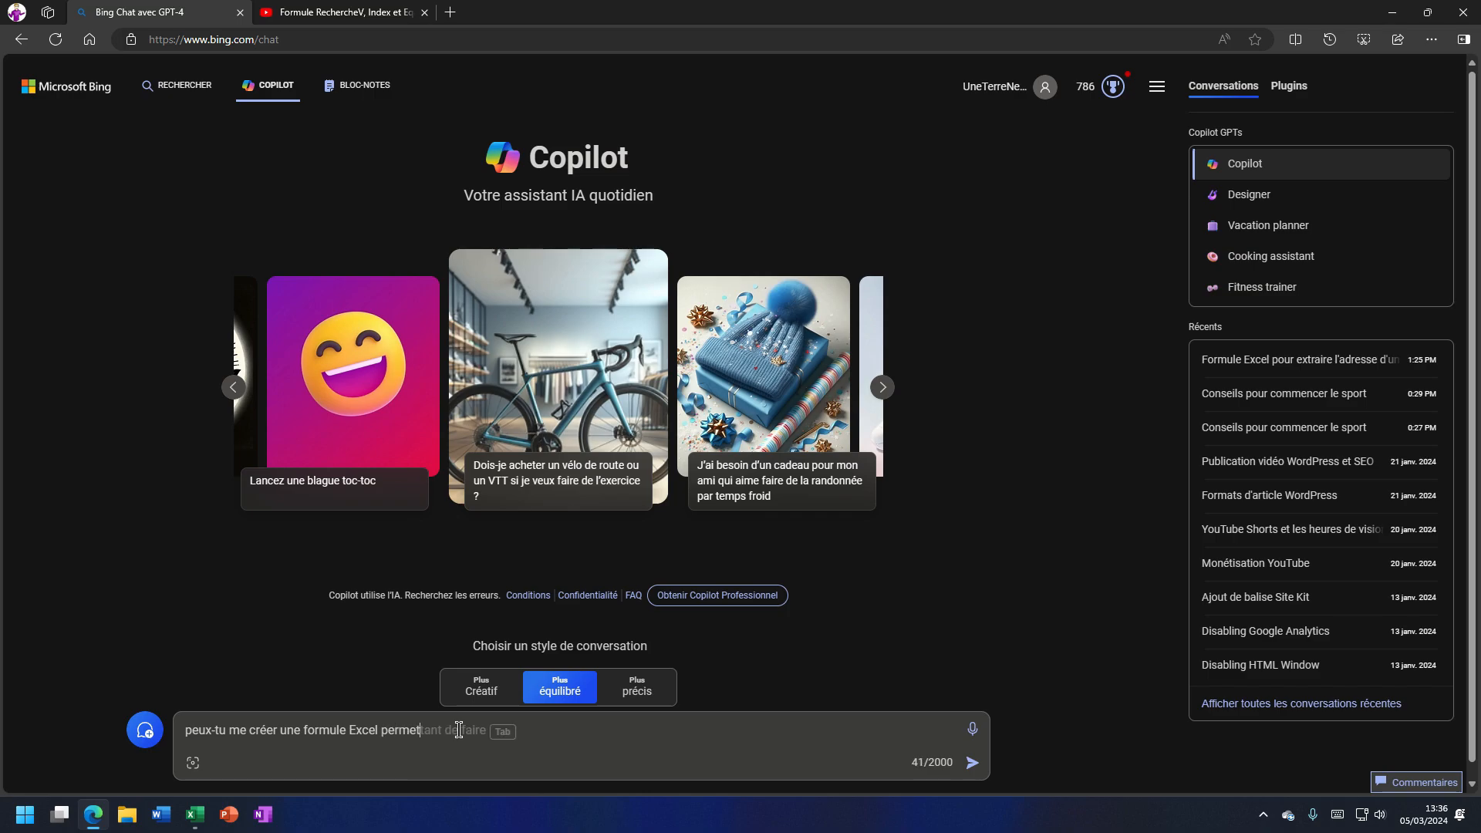
{"action": "key", "text": "BackSpace"}
{"action": "key", "text": "BackSpace"}
{"action": "type", "text": "avec un se"}
{"action": "type", "text": "lecteur de "}
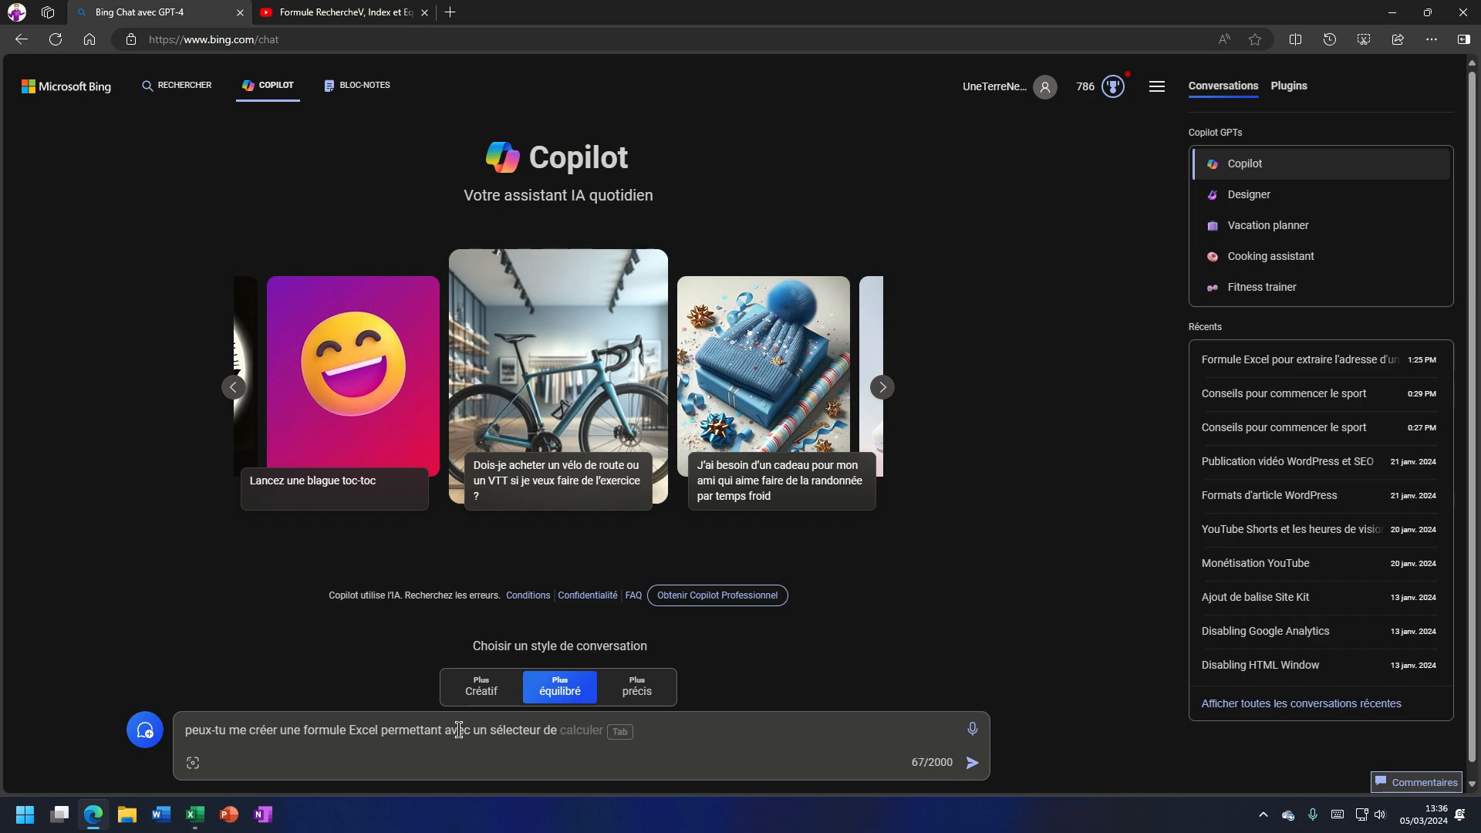
{"action": "type", "text": "choisir un nom "}
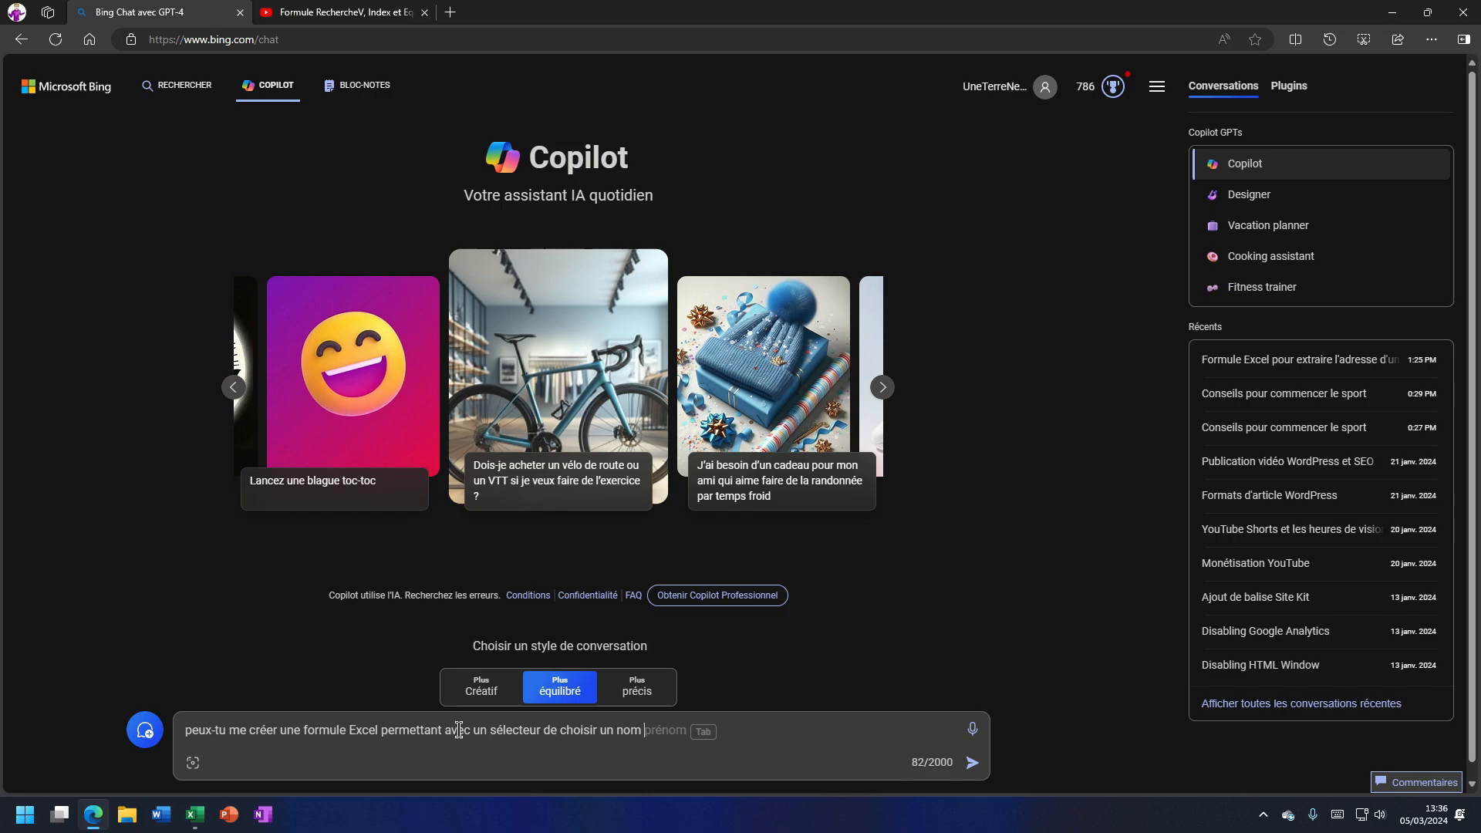
{"action": "type", "text": "de client colonne A et d'en sort"}
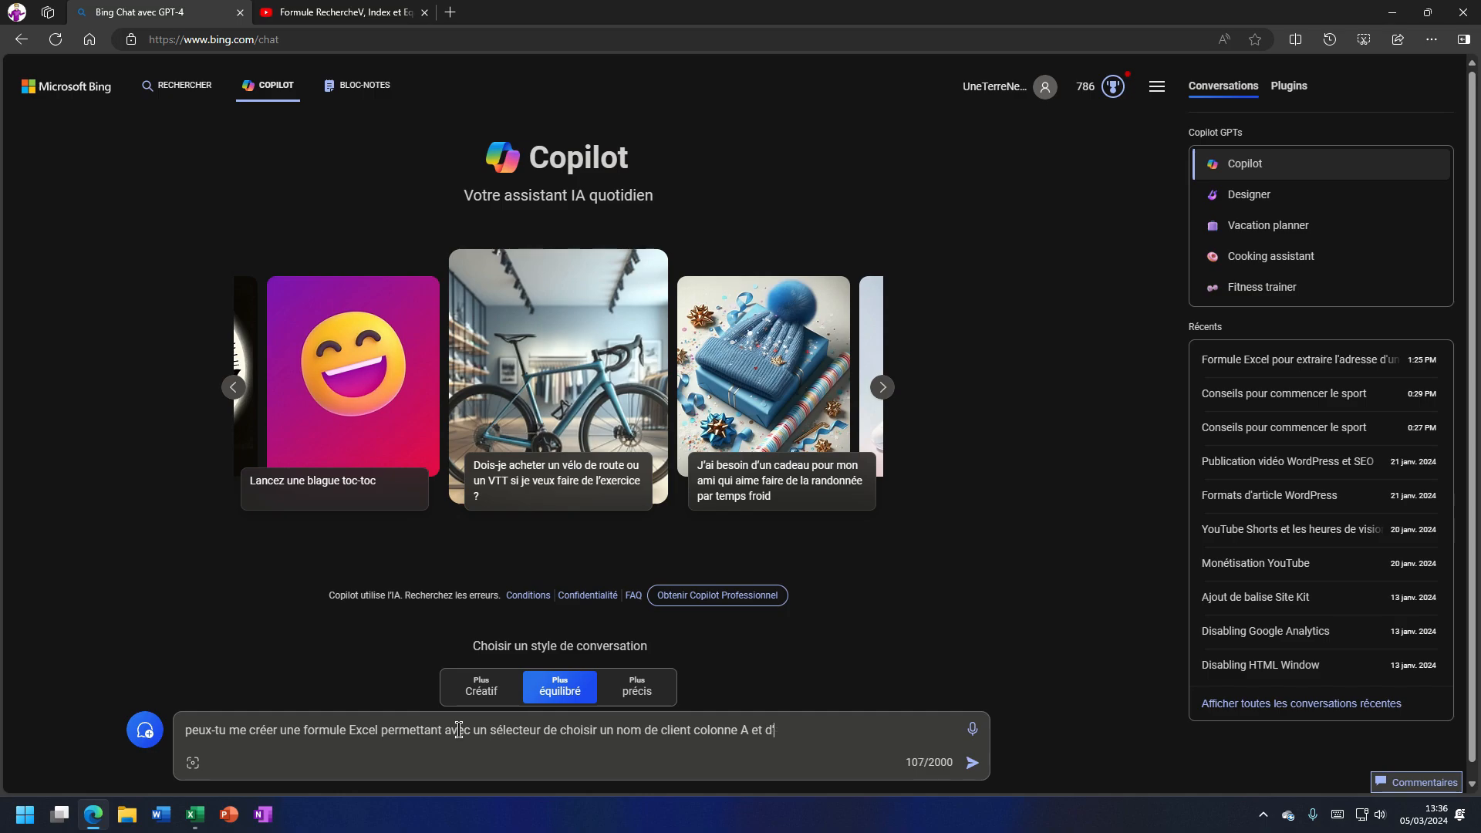
{"action": "type", "text": "ir "}
{"action": "type", "text": "automatiqu"}
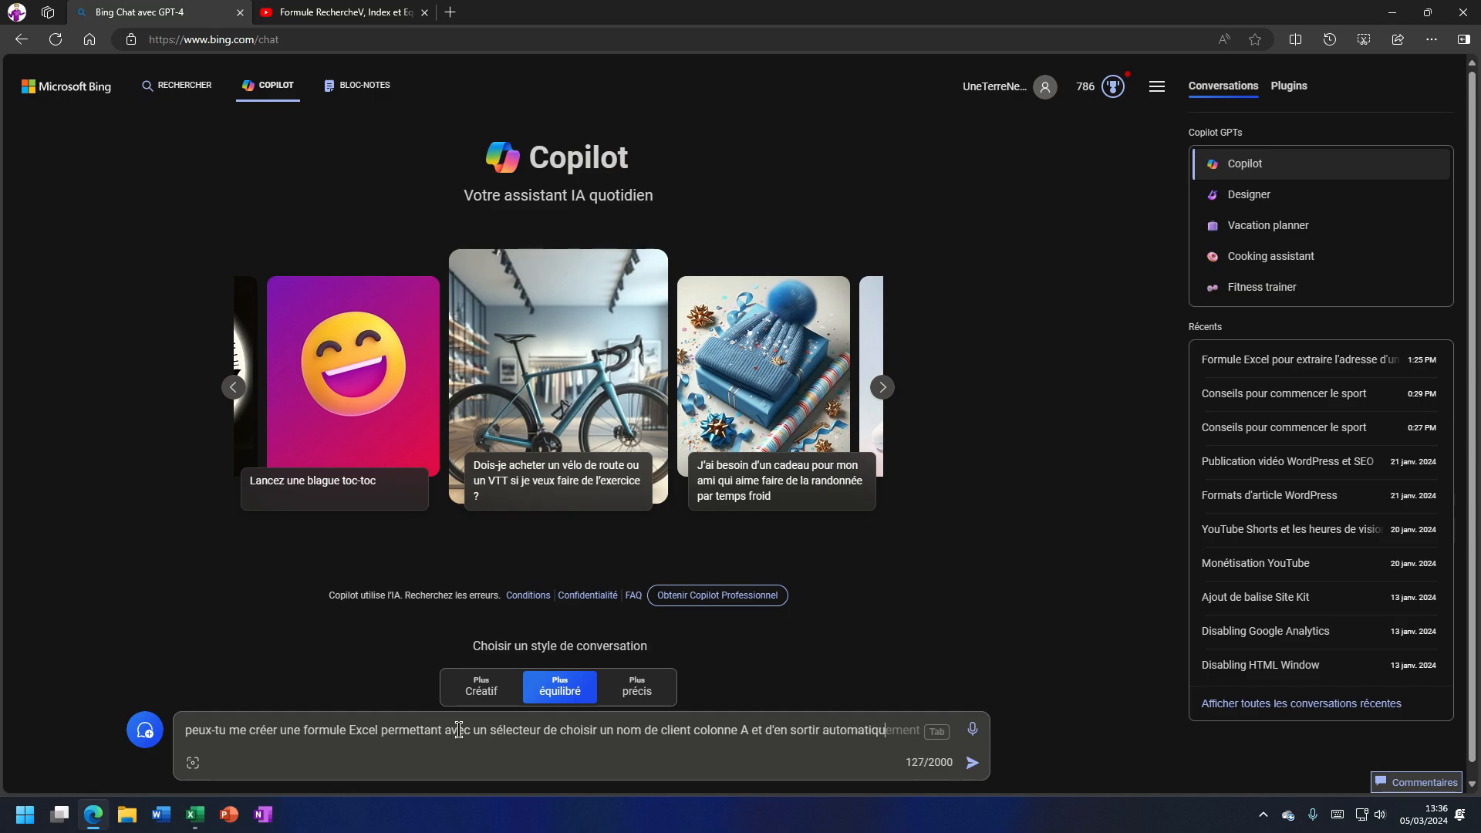
{"action": "type", "text": "ement son addresse "}
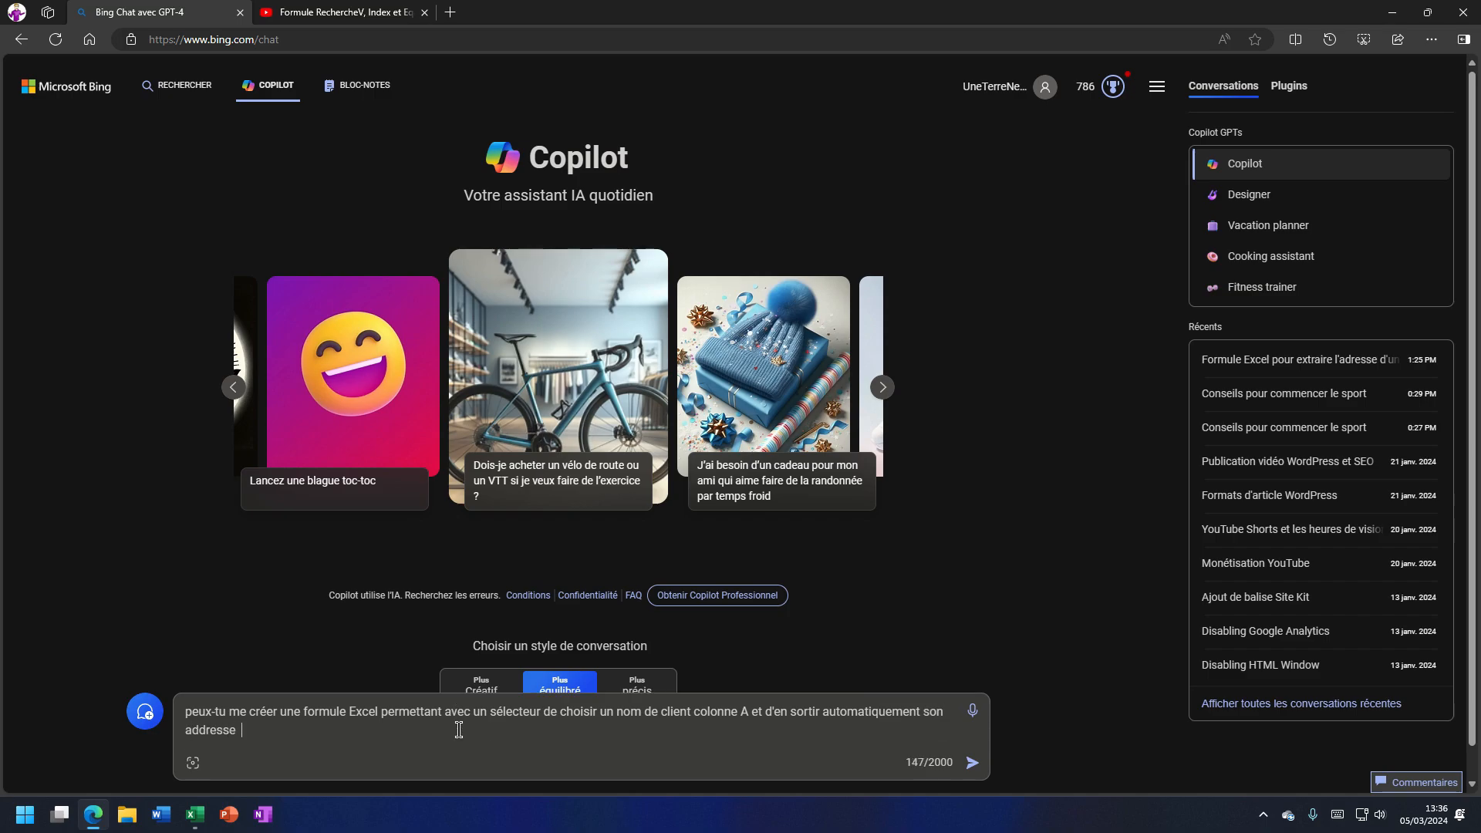
{"action": "type", "text": "placé en colonne E ?"}
{"action": "key", "text": "Return"}
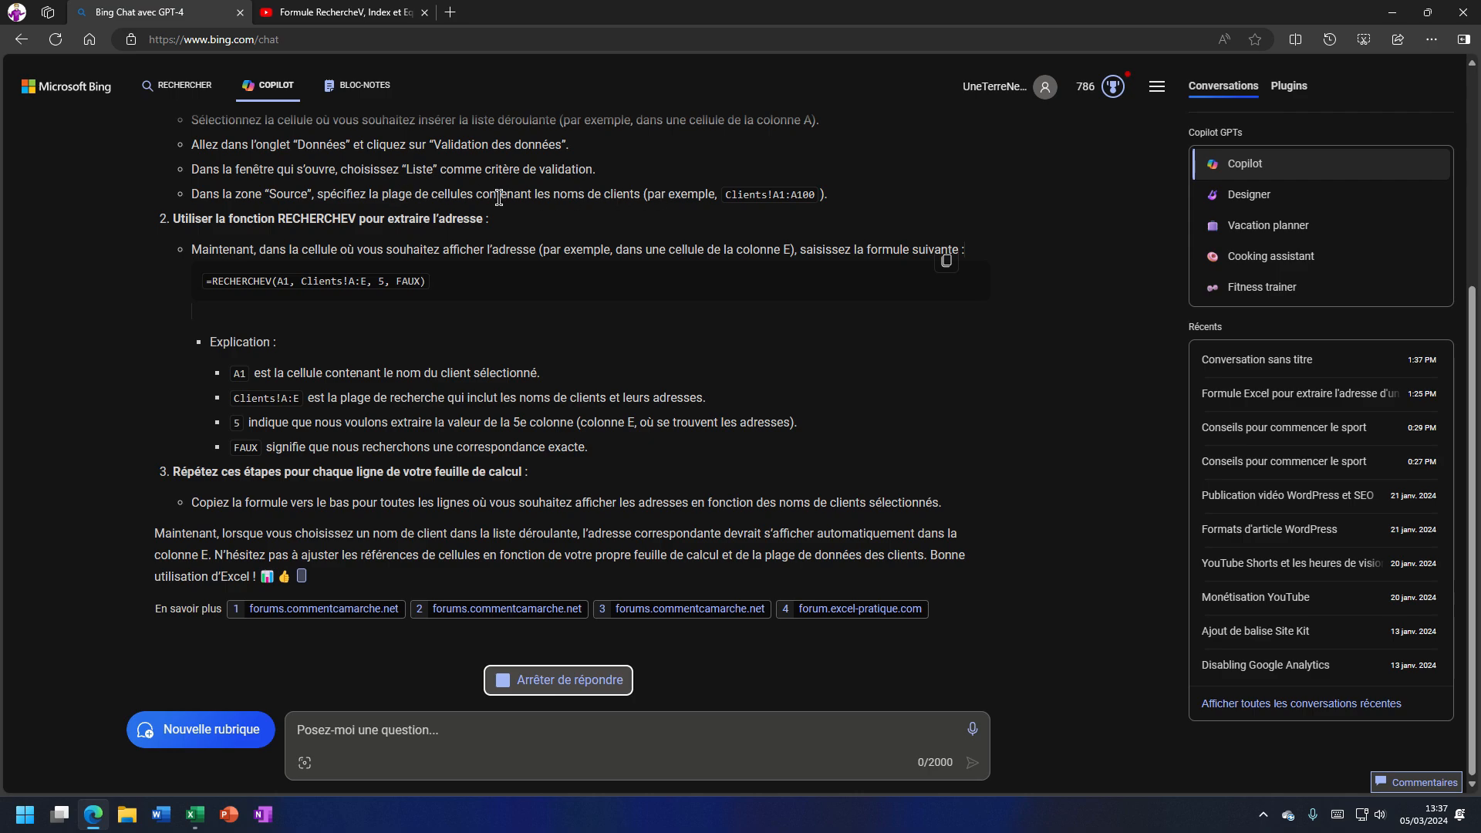
Switch to the Excel workbook and inspect the data validation of cell H4 and the source range of its name list.
{"action": "left_click", "coordinate": [195, 814]}
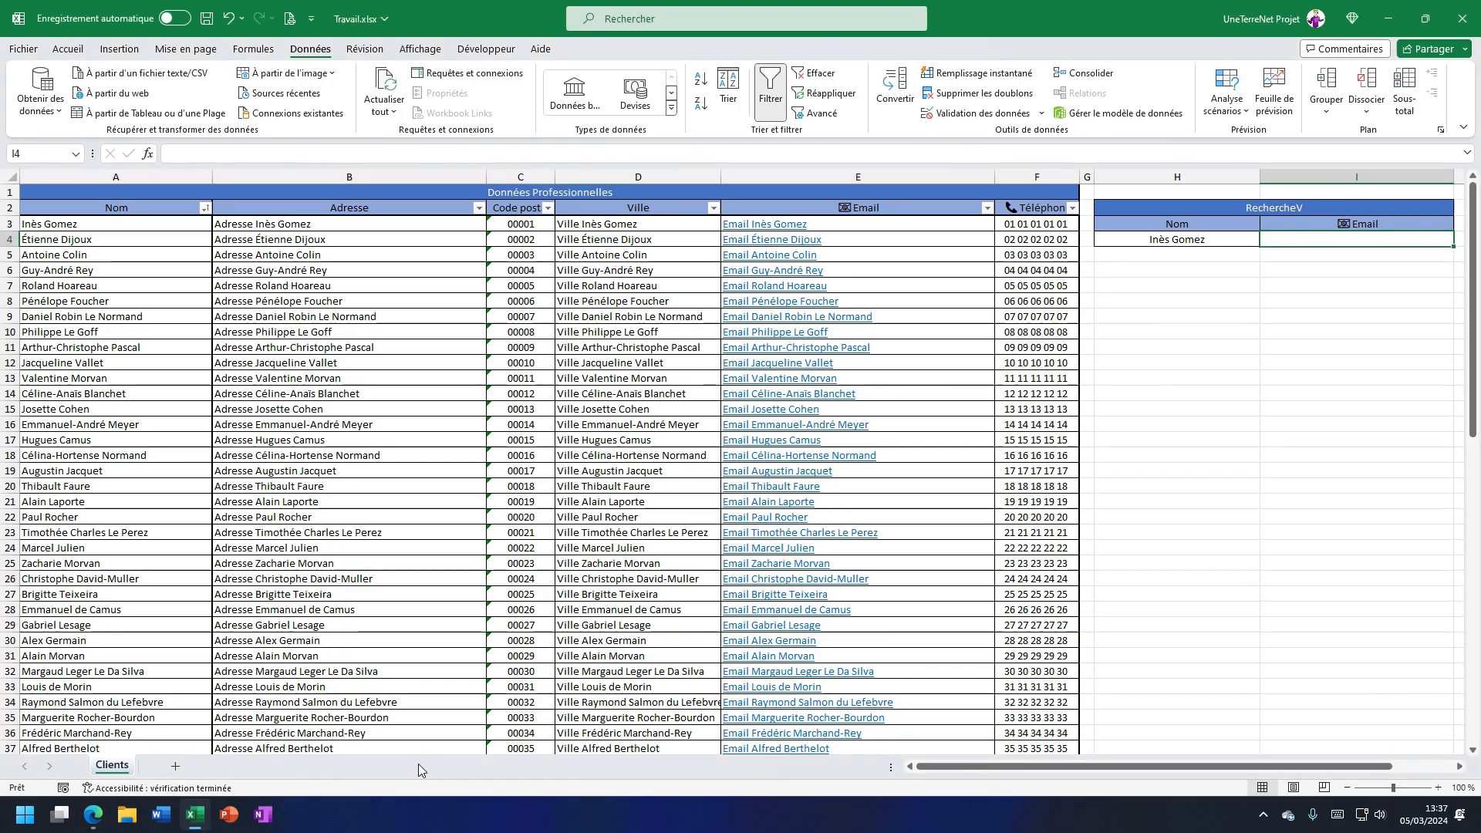
{"action": "left_click", "coordinate": [1194, 240]}
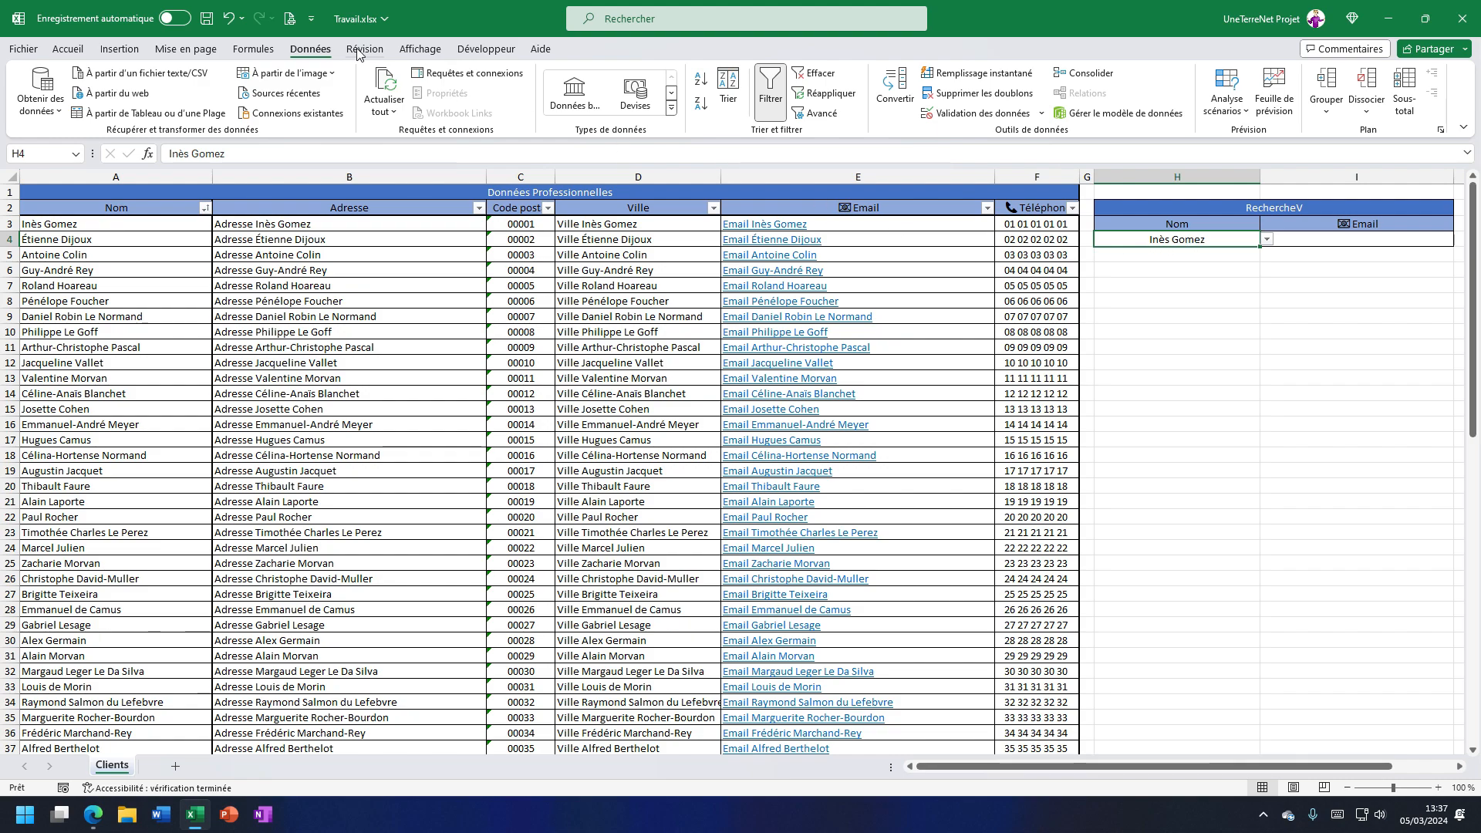
{"action": "left_click", "coordinate": [976, 113]}
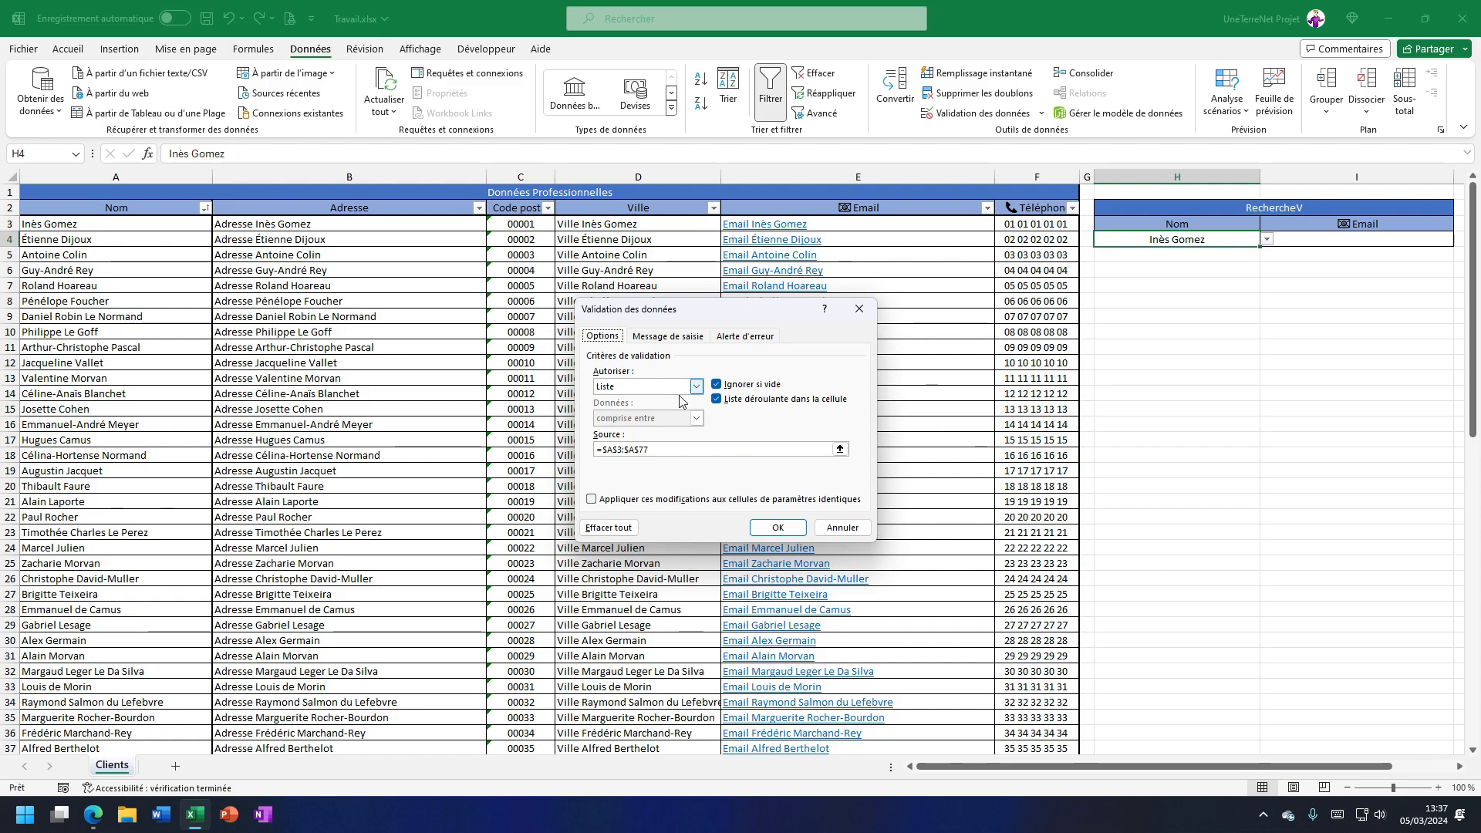
{"action": "left_click", "coordinate": [840, 449]}
{"action": "scroll", "coordinate": [90, 501], "scroll_direction": "down", "scroll_amount": 6}
{"action": "scroll", "coordinate": [90, 502], "scroll_direction": "down", "scroll_amount": 10}
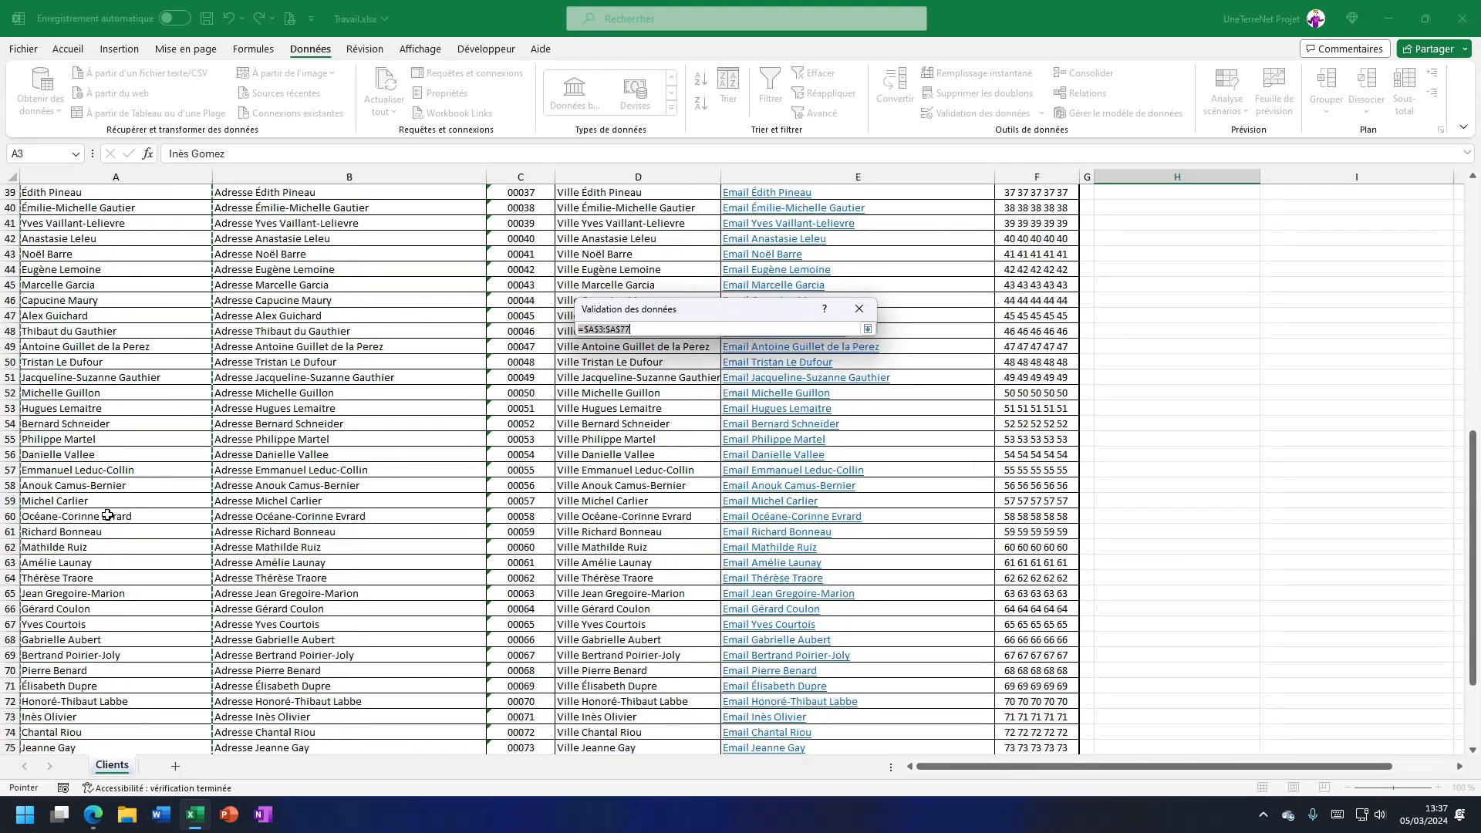
{"action": "left_click", "coordinate": [868, 328]}
{"action": "left_click", "coordinate": [802, 526]}
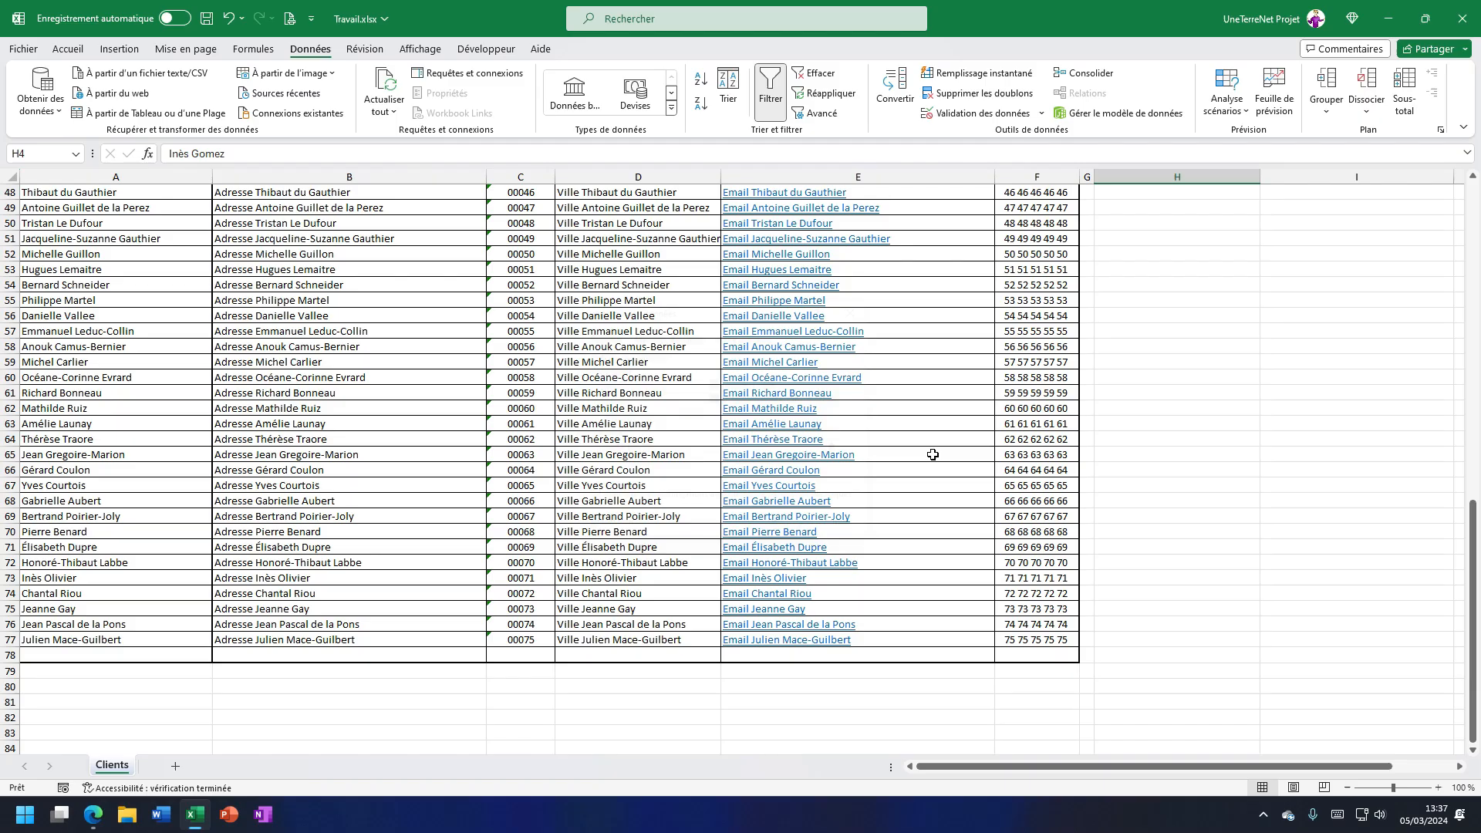
{"action": "scroll", "coordinate": [113, 655], "scroll_direction": "up", "scroll_amount": 16}
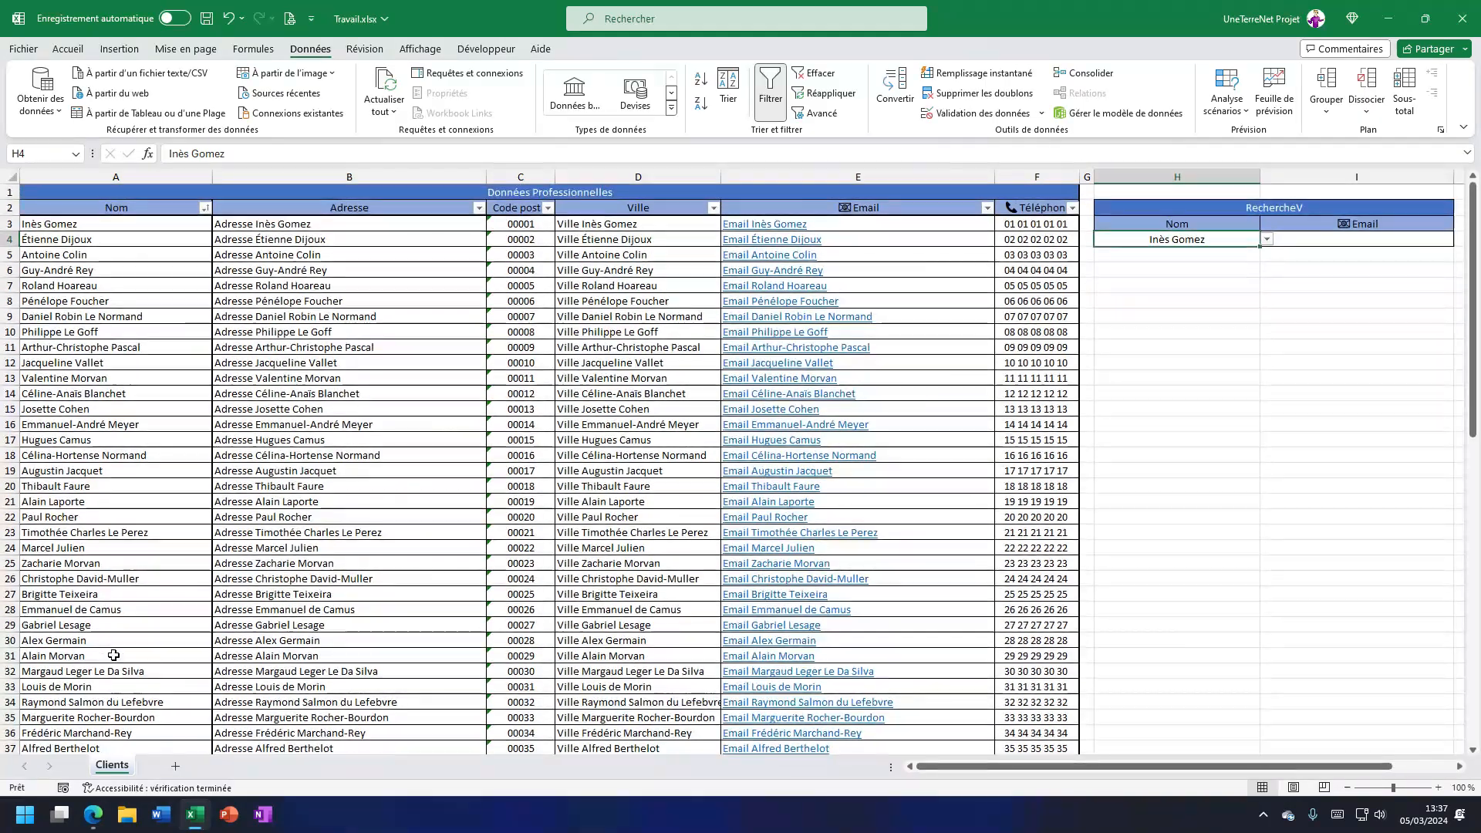
Return to Copilot in Edge and read its answer, examining each argument of the suggested RECHERCHEV formula.
{"action": "left_click", "coordinate": [92, 822]}
{"action": "scroll", "coordinate": [293, 262], "scroll_direction": "up", "scroll_amount": 4}
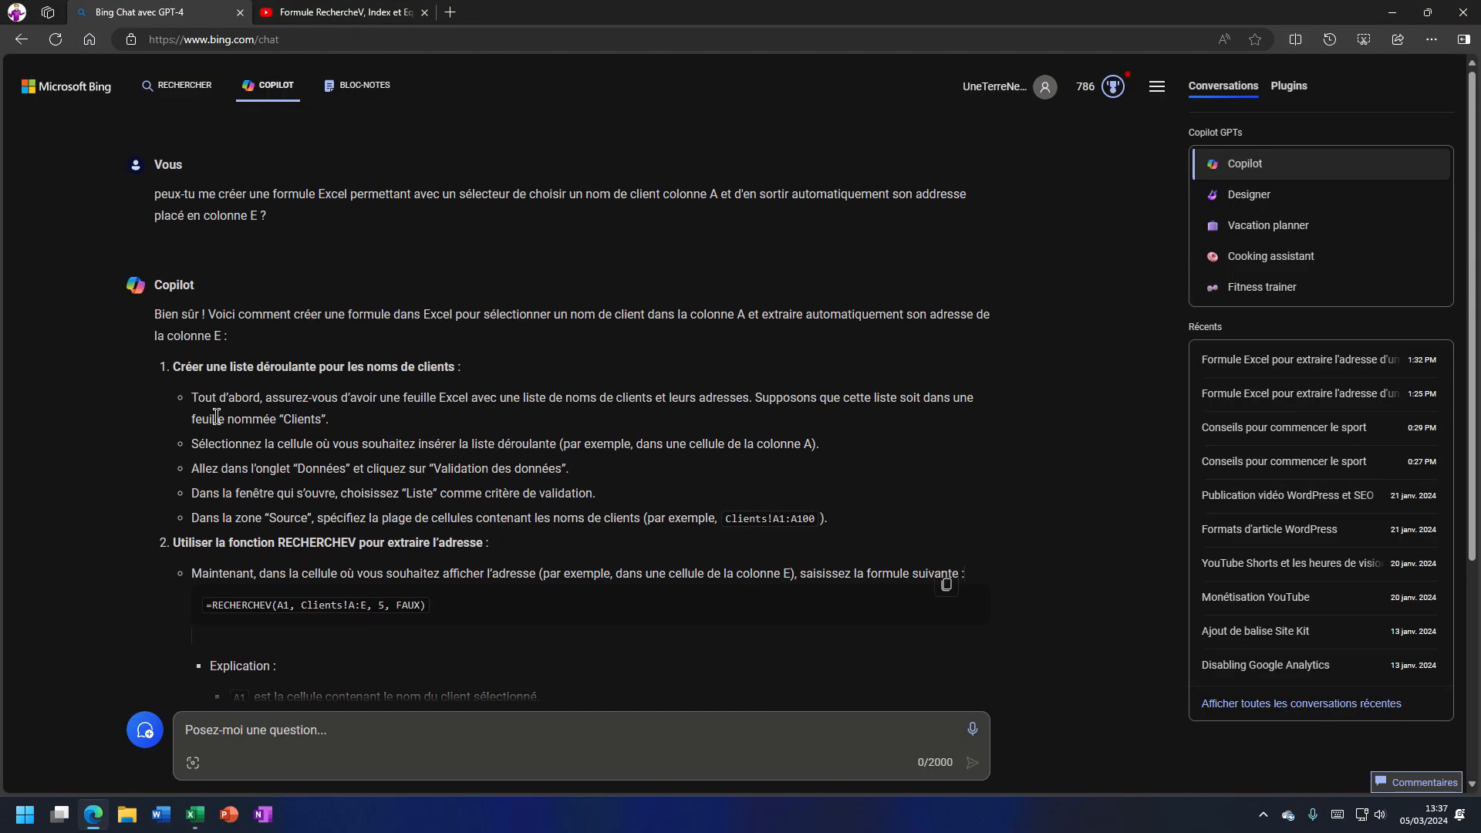
{"action": "scroll", "coordinate": [375, 458], "scroll_direction": "down", "scroll_amount": 2}
{"action": "scroll", "coordinate": [375, 458], "scroll_direction": "down", "scroll_amount": 3}
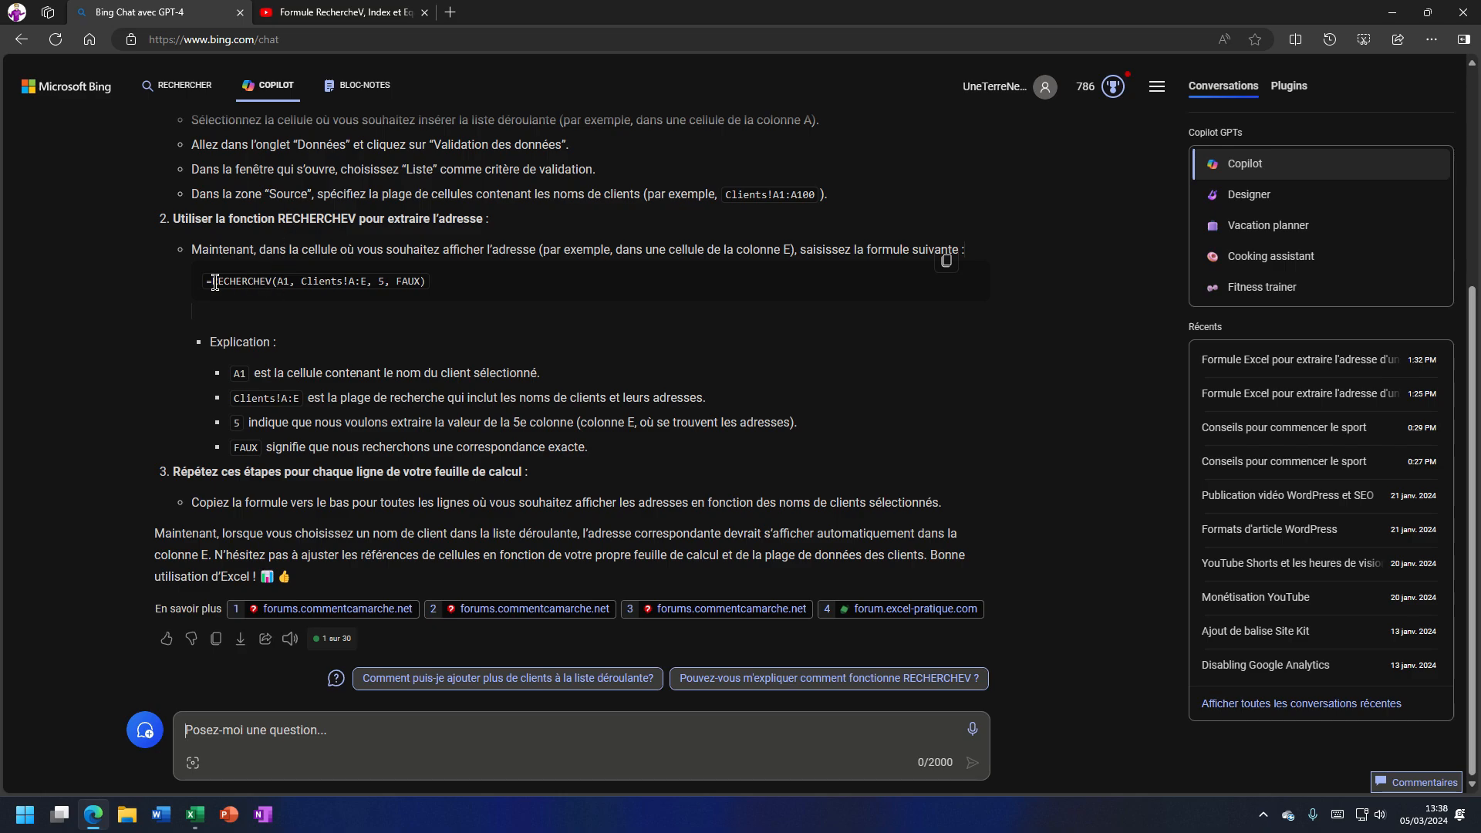
{"action": "double_click", "coordinate": [286, 279]}
{"action": "left_click_drag", "start_coordinate": [300, 281], "coordinate": [364, 281]}
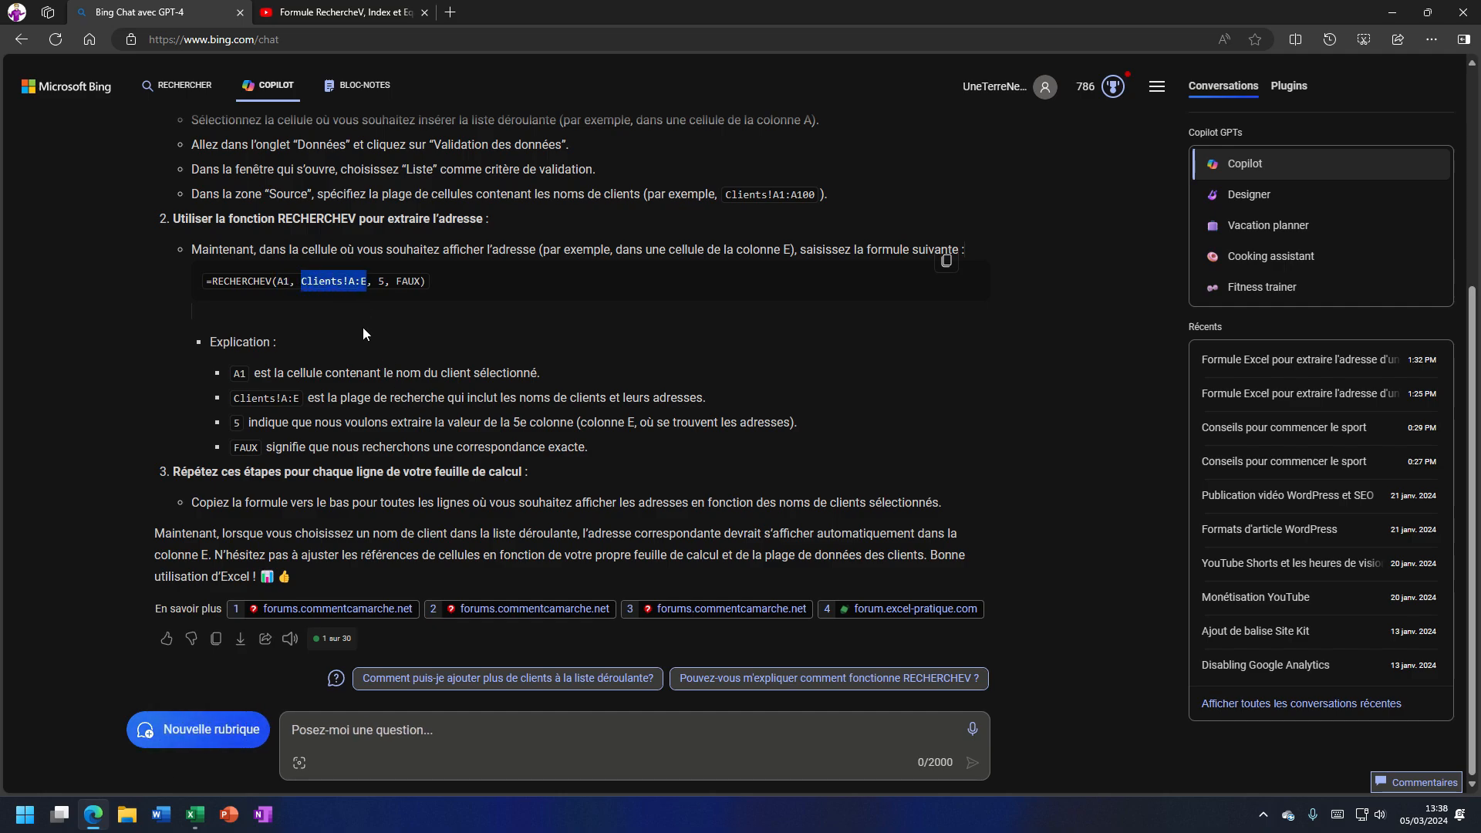
{"action": "double_click", "coordinate": [380, 281]}
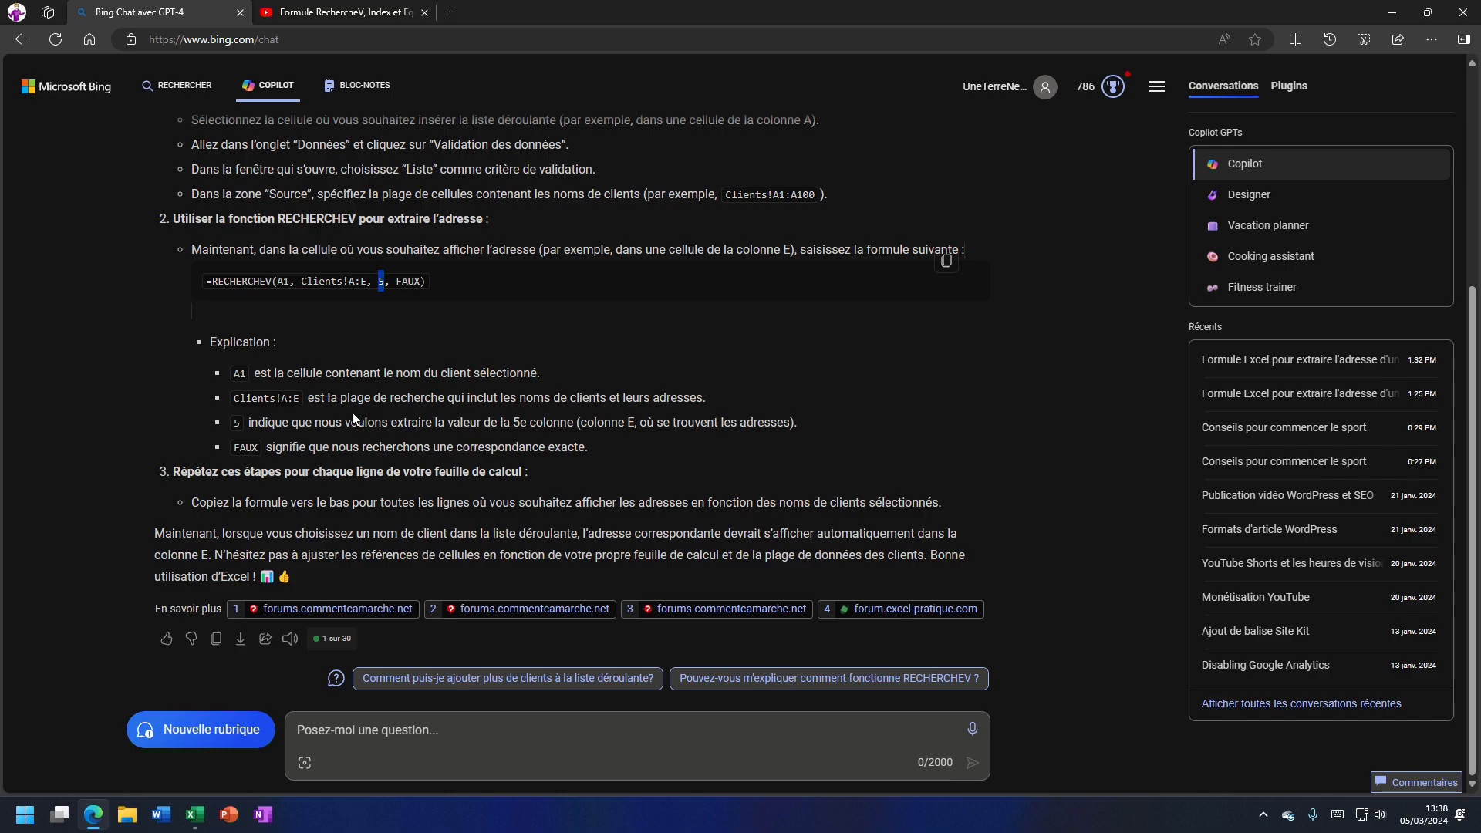
{"action": "left_click_drag", "start_coordinate": [213, 281], "coordinate": [422, 280]}
{"action": "left_click", "coordinate": [426, 289]}
Check the selector's cell in Excel and start a follow-up message to Copilot: "le sélecteur de nom est en H4 et le tableau est en".
{"action": "left_click", "coordinate": [356, 738]}
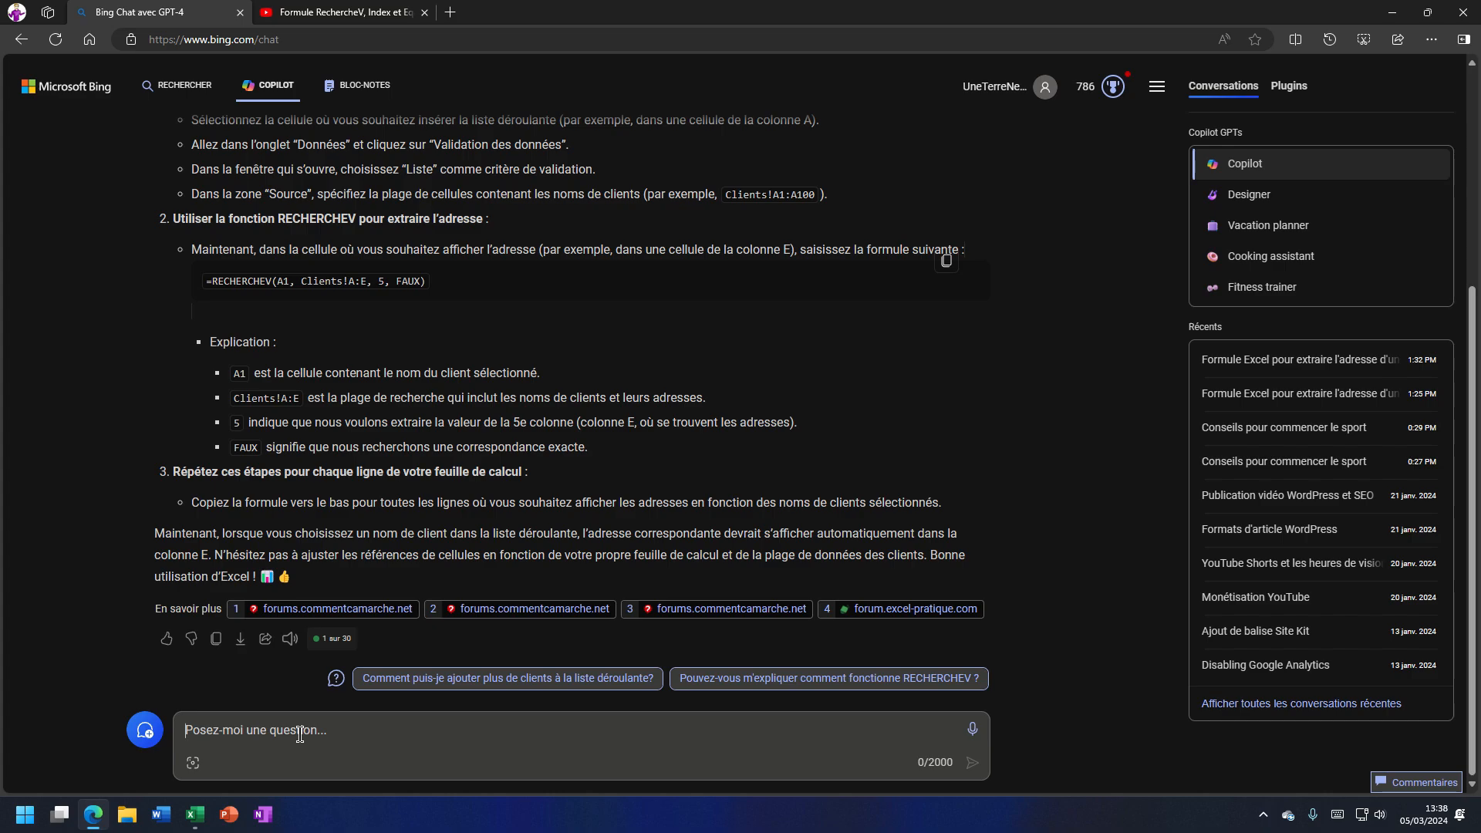
{"action": "left_click", "coordinate": [195, 814]}
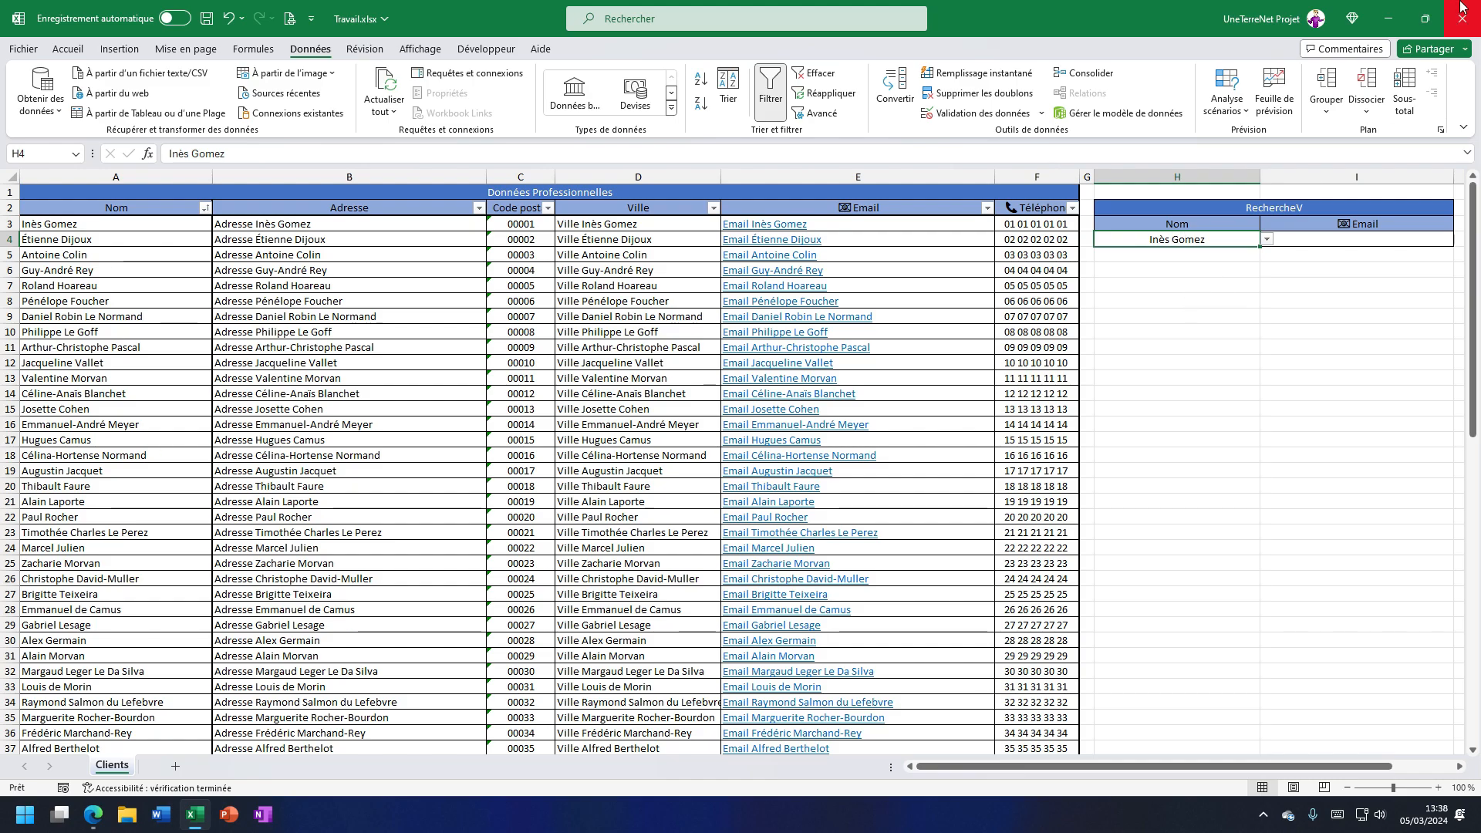
{"action": "left_click", "coordinate": [1387, 18]}
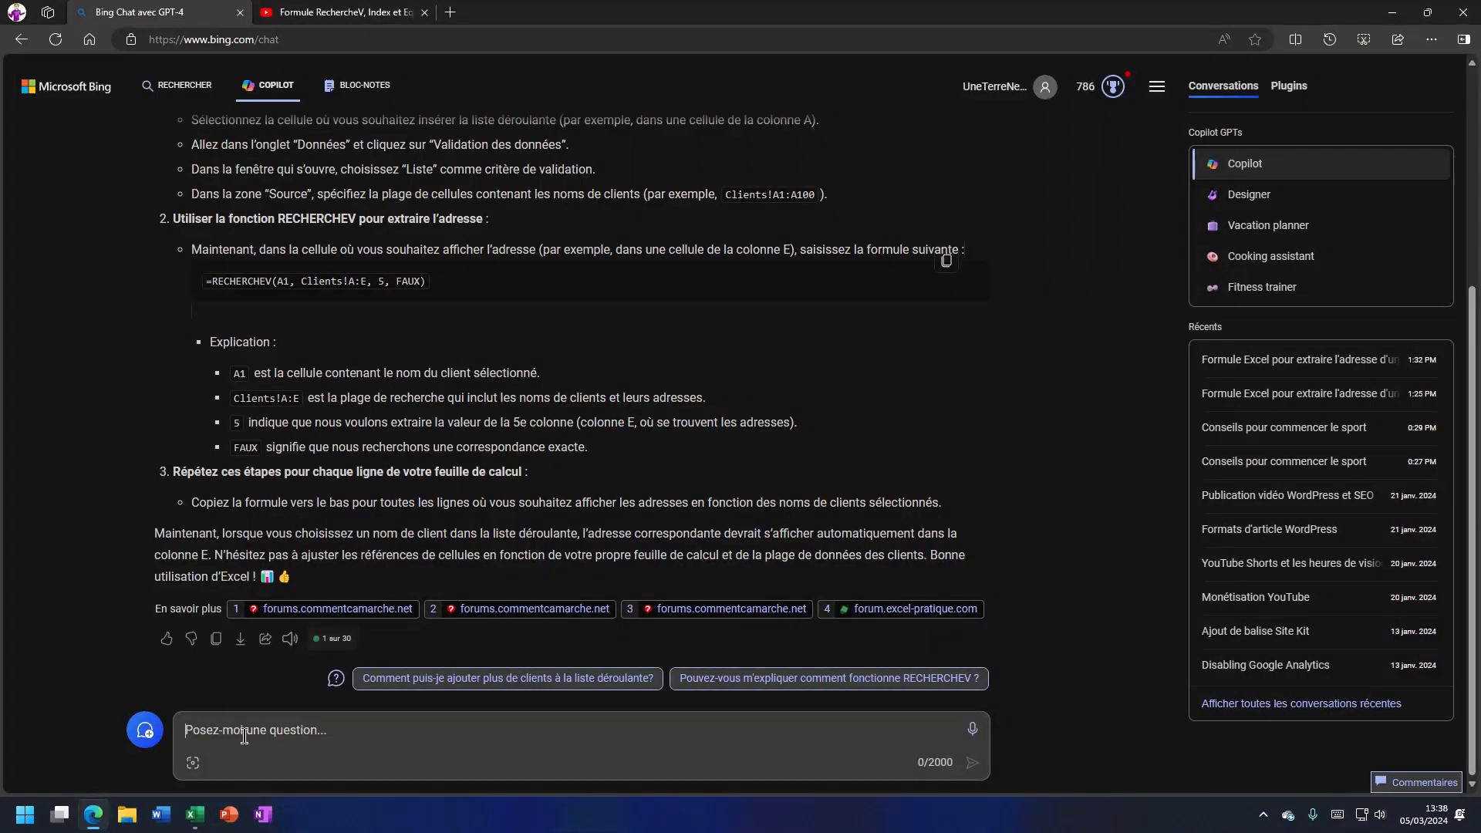
{"action": "type", "text": "le sélecteur de nom est en H"}
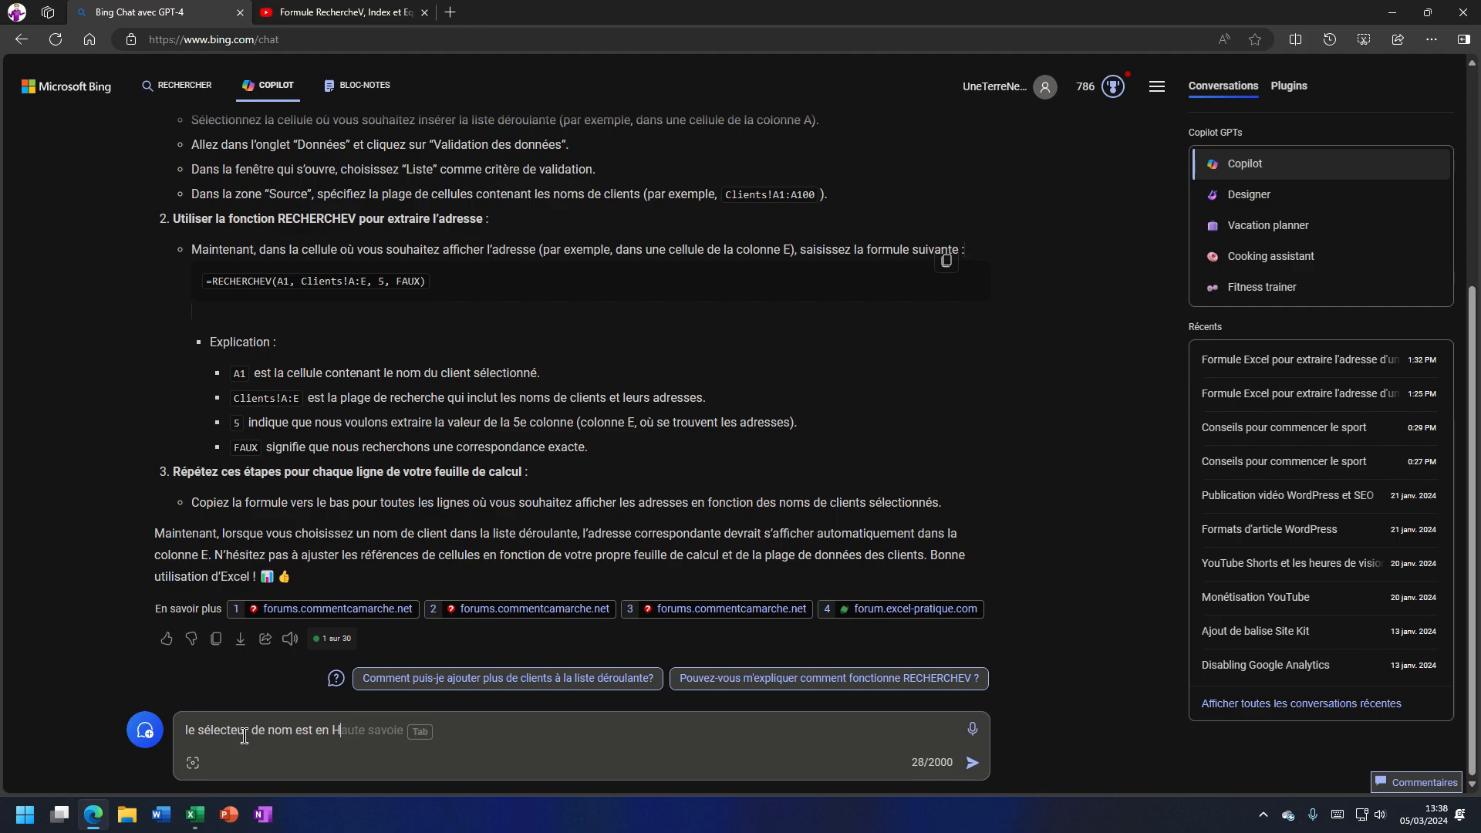
{"action": "type", "text": "4 et le tableau est en"}
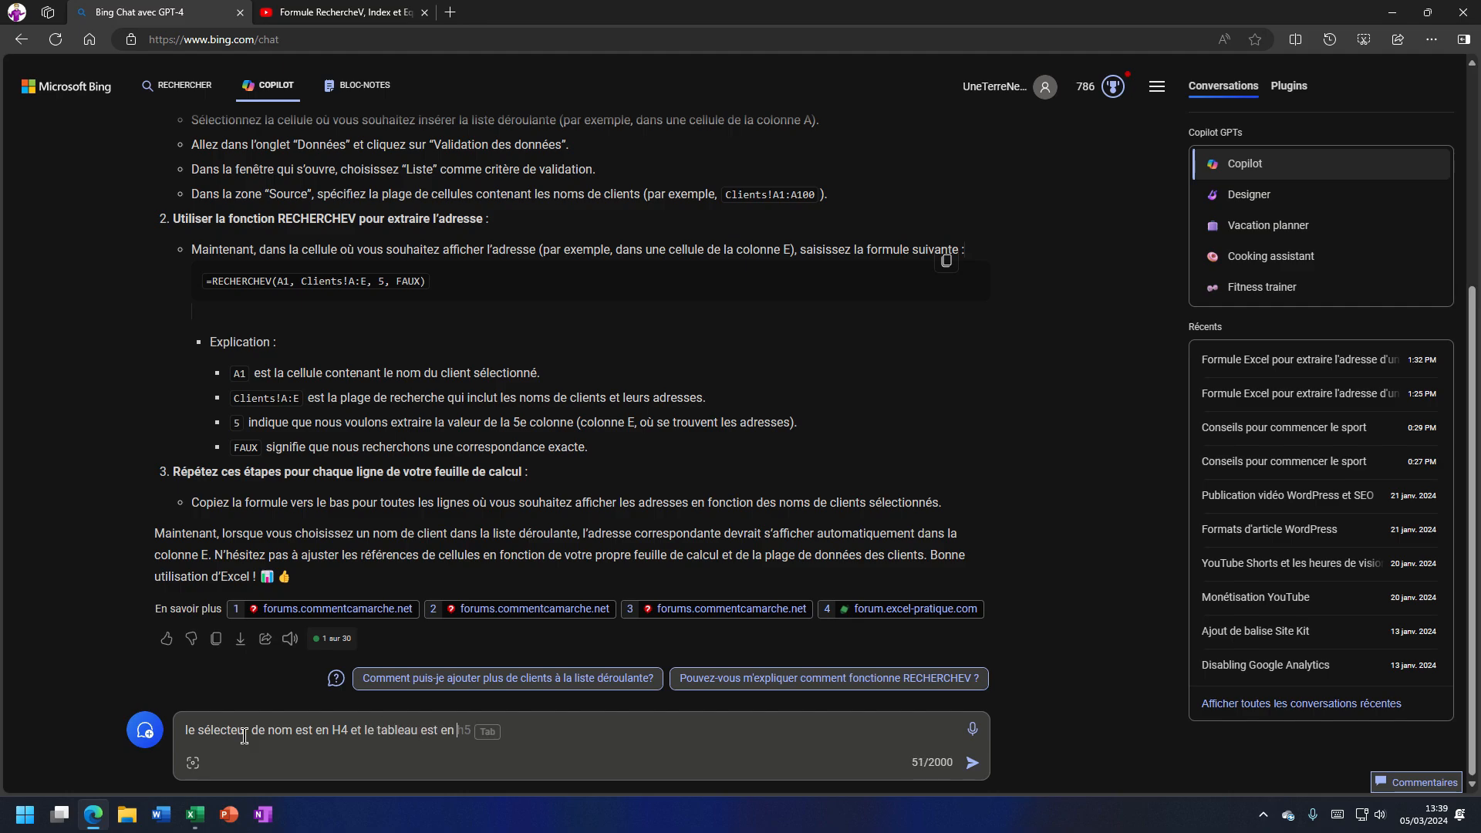
Switch to the Excel workbook and check the client table's extent, from its first cell A3 to its last cell F78.
{"action": "left_click", "coordinate": [195, 813]}
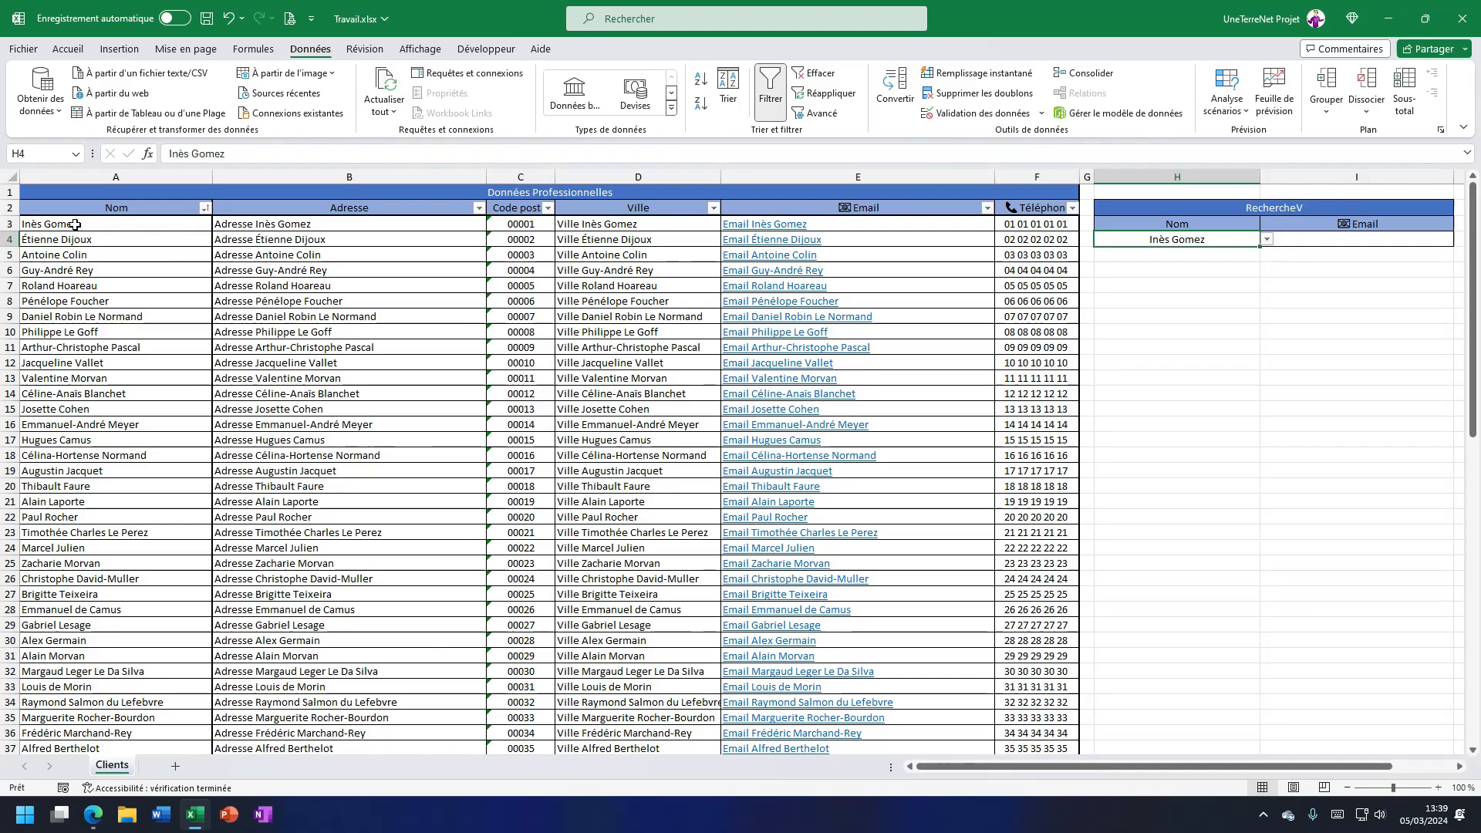
{"action": "left_click_drag", "start_coordinate": [77, 239], "coordinate": [1015, 722]}
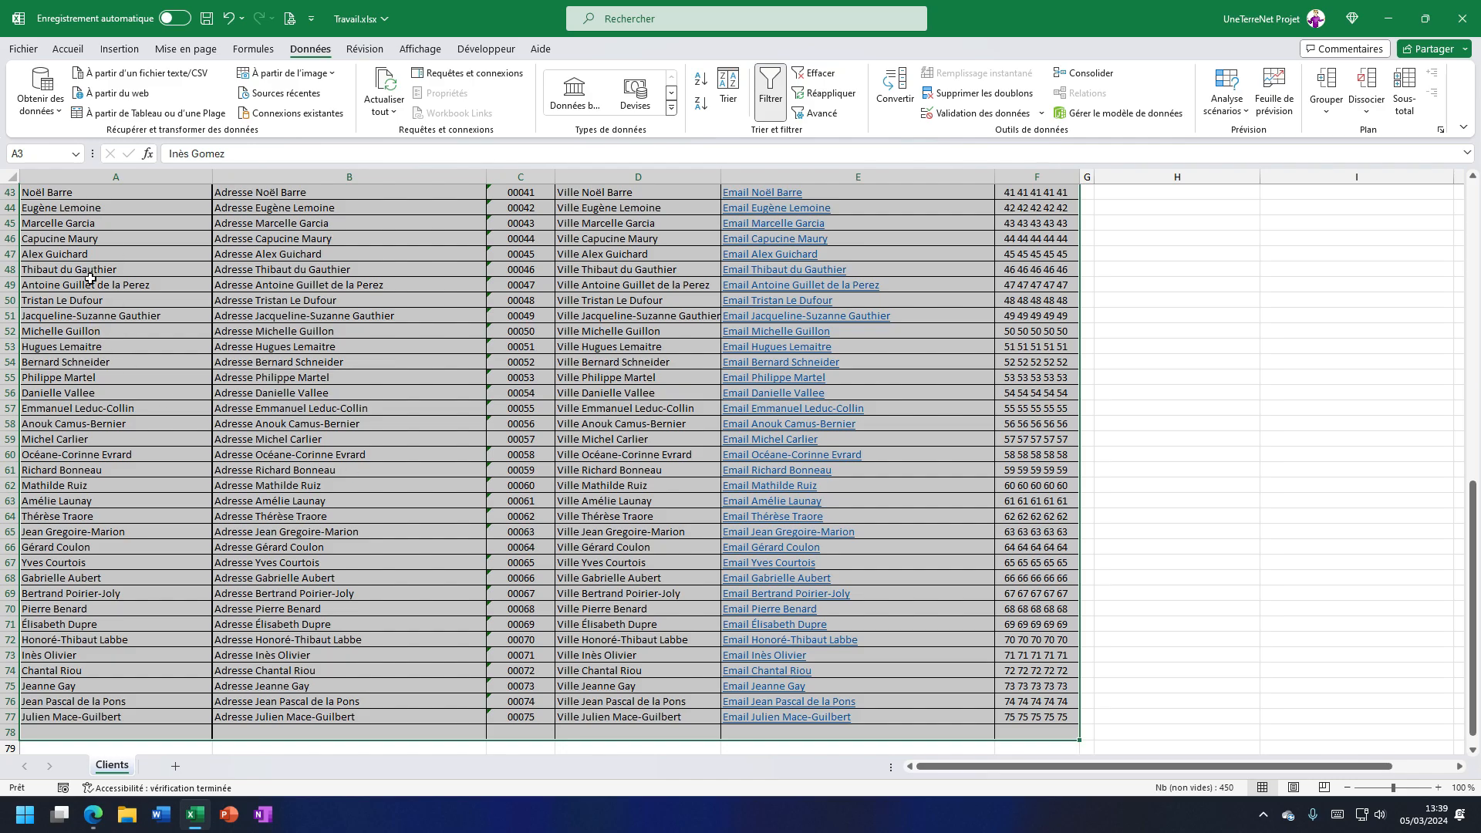
{"action": "scroll", "coordinate": [109, 309], "scroll_direction": "up", "scroll_amount": 7}
{"action": "scroll", "coordinate": [109, 309], "scroll_direction": "up", "scroll_amount": 7}
{"action": "left_click", "coordinate": [65, 224]}
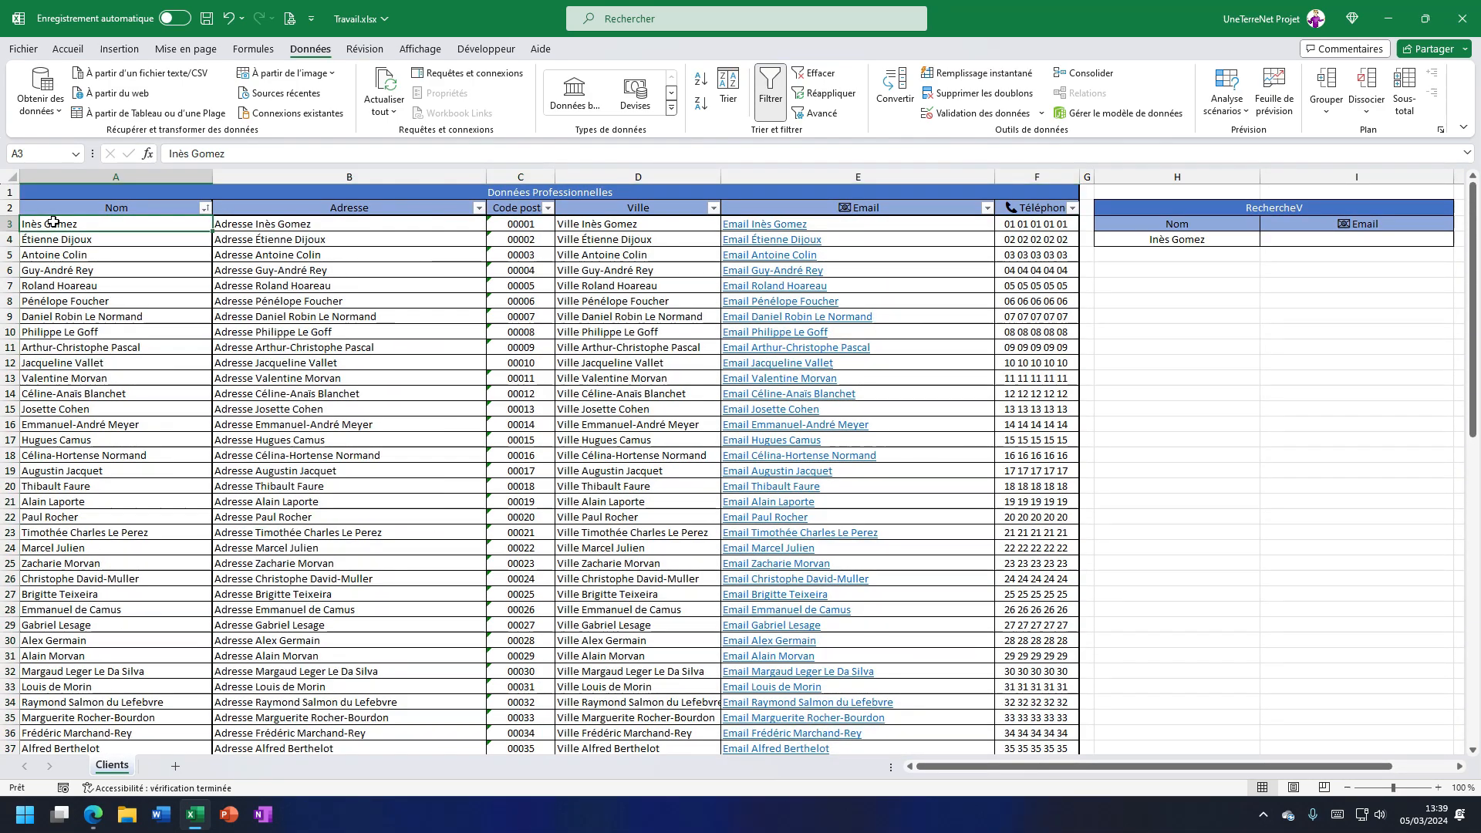
{"action": "scroll", "coordinate": [781, 423], "scroll_direction": "down", "scroll_amount": 20}
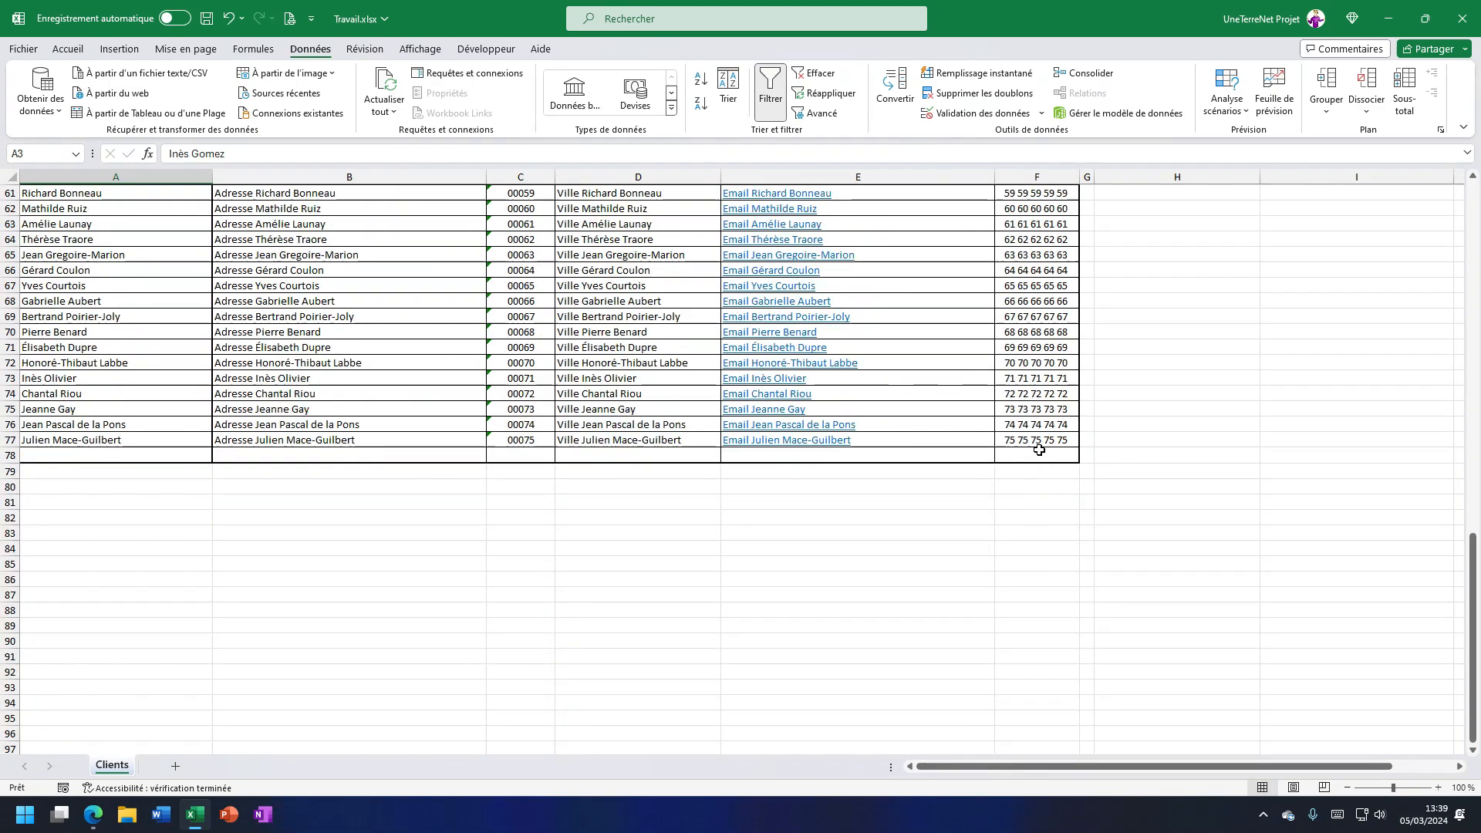
{"action": "left_click", "coordinate": [1033, 455]}
{"action": "scroll", "coordinate": [733, 466], "scroll_direction": "up", "scroll_amount": 20}
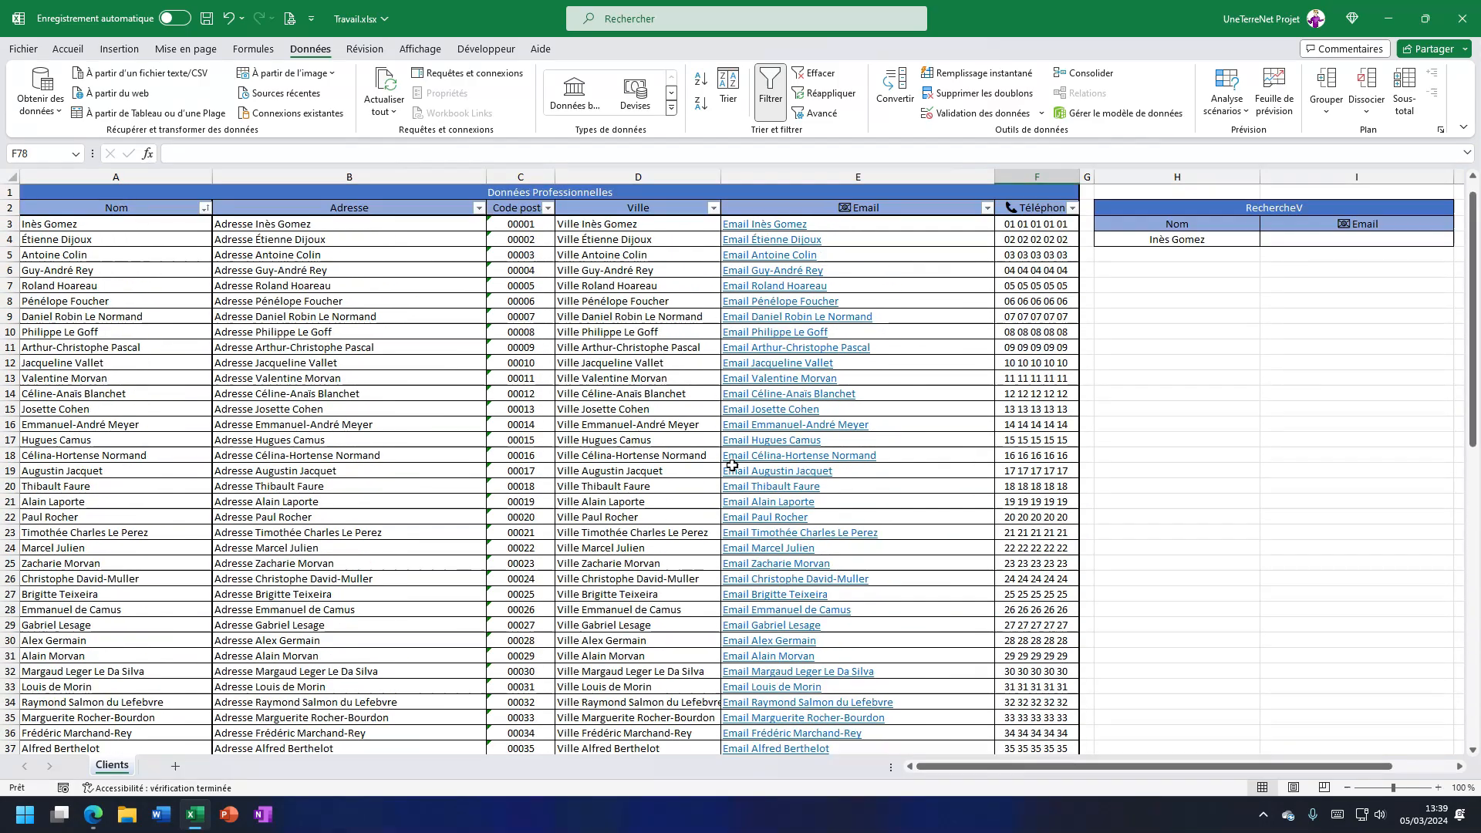
Return to Copilot in Edge, complete the message with the table range "A3 à F78" and send it.
{"action": "left_click", "coordinate": [92, 814]}
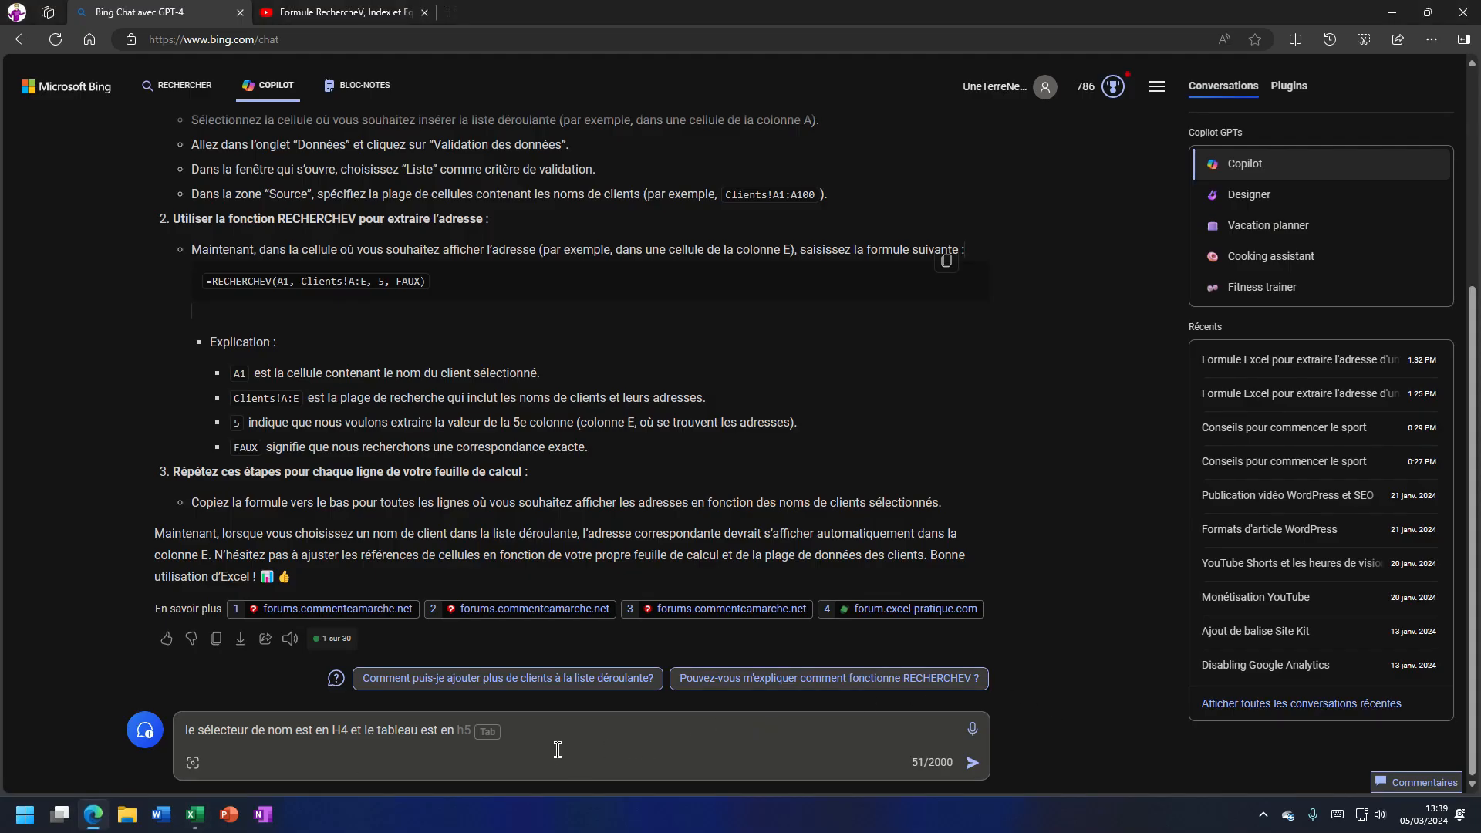
{"action": "type", "text": "a3 à F78"}
{"action": "double_click", "coordinate": [465, 731]}
{"action": "type", "text": "A3"}
{"action": "left_click", "coordinate": [601, 731]}
{"action": "key", "text": "Return"}
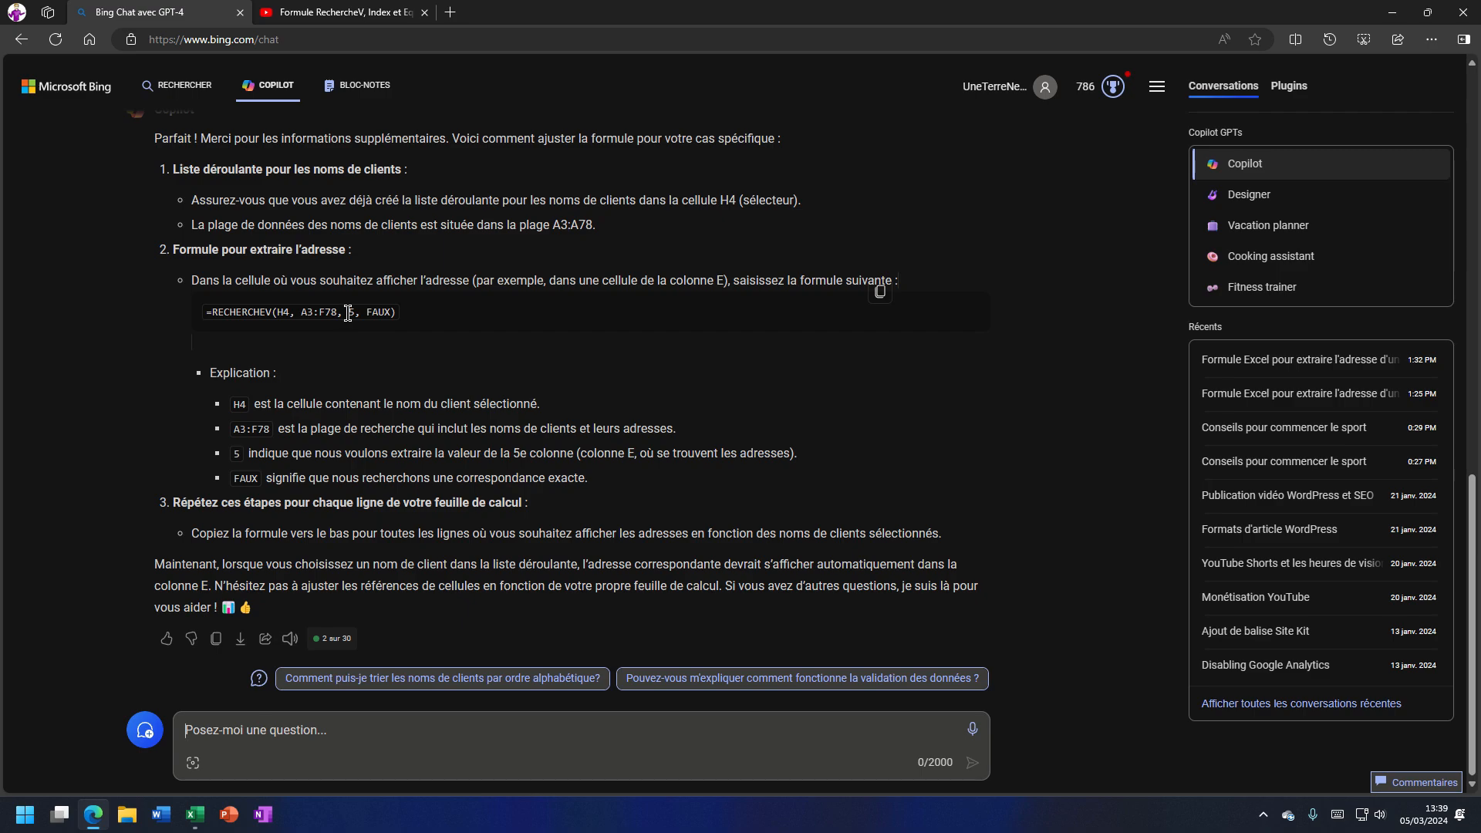
Copy the formula =RECHERCHEV(H4, A3:F78, 5, FAUX) from Copilot's answer and paste it into cell I4 of the Excel workbook.
{"action": "triple_click", "coordinate": [348, 313]}
{"action": "key", "text": "ctrl+c"}
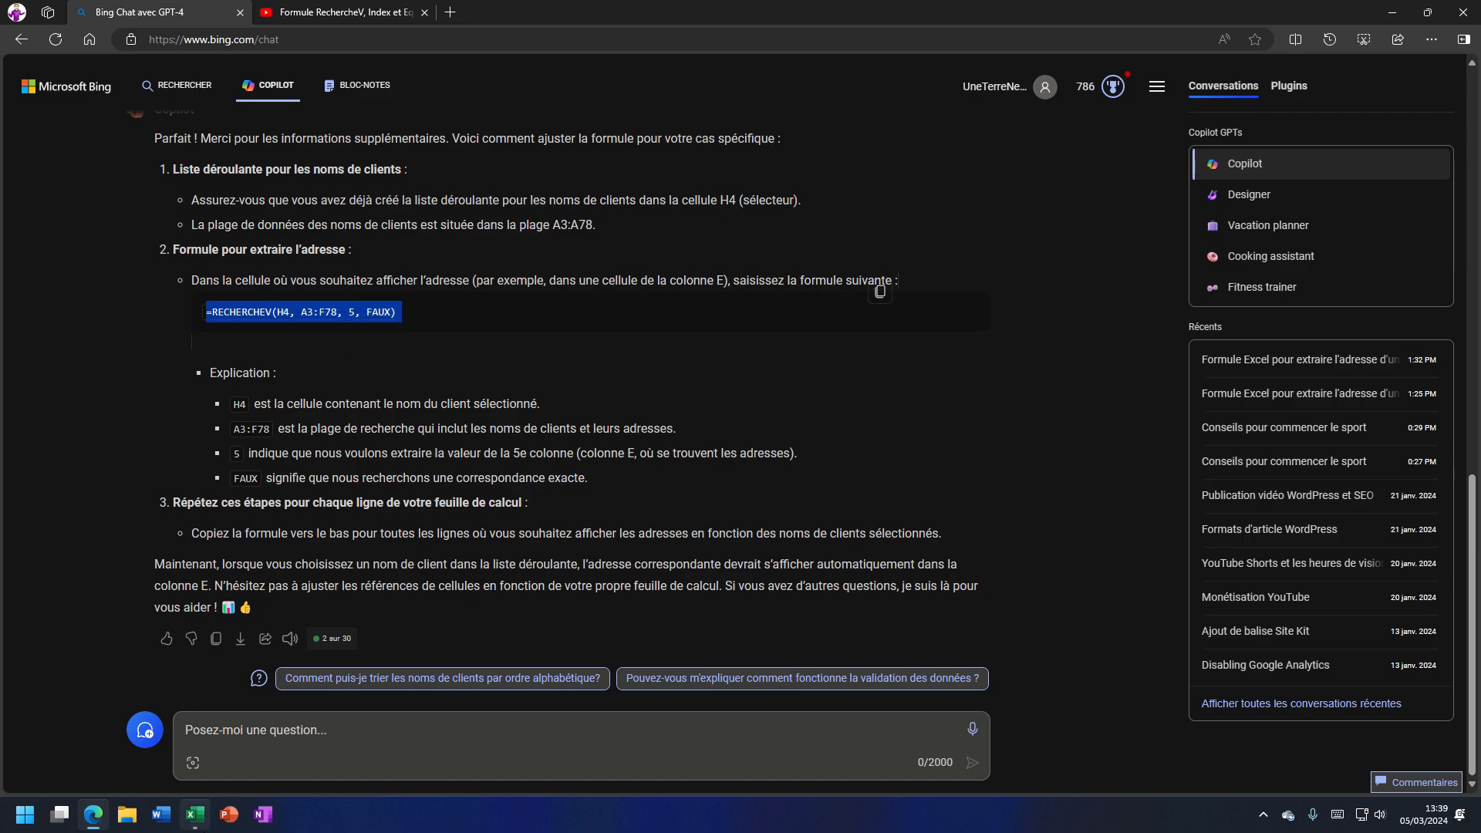
{"action": "left_click", "coordinate": [195, 813]}
{"action": "left_click", "coordinate": [1295, 234]}
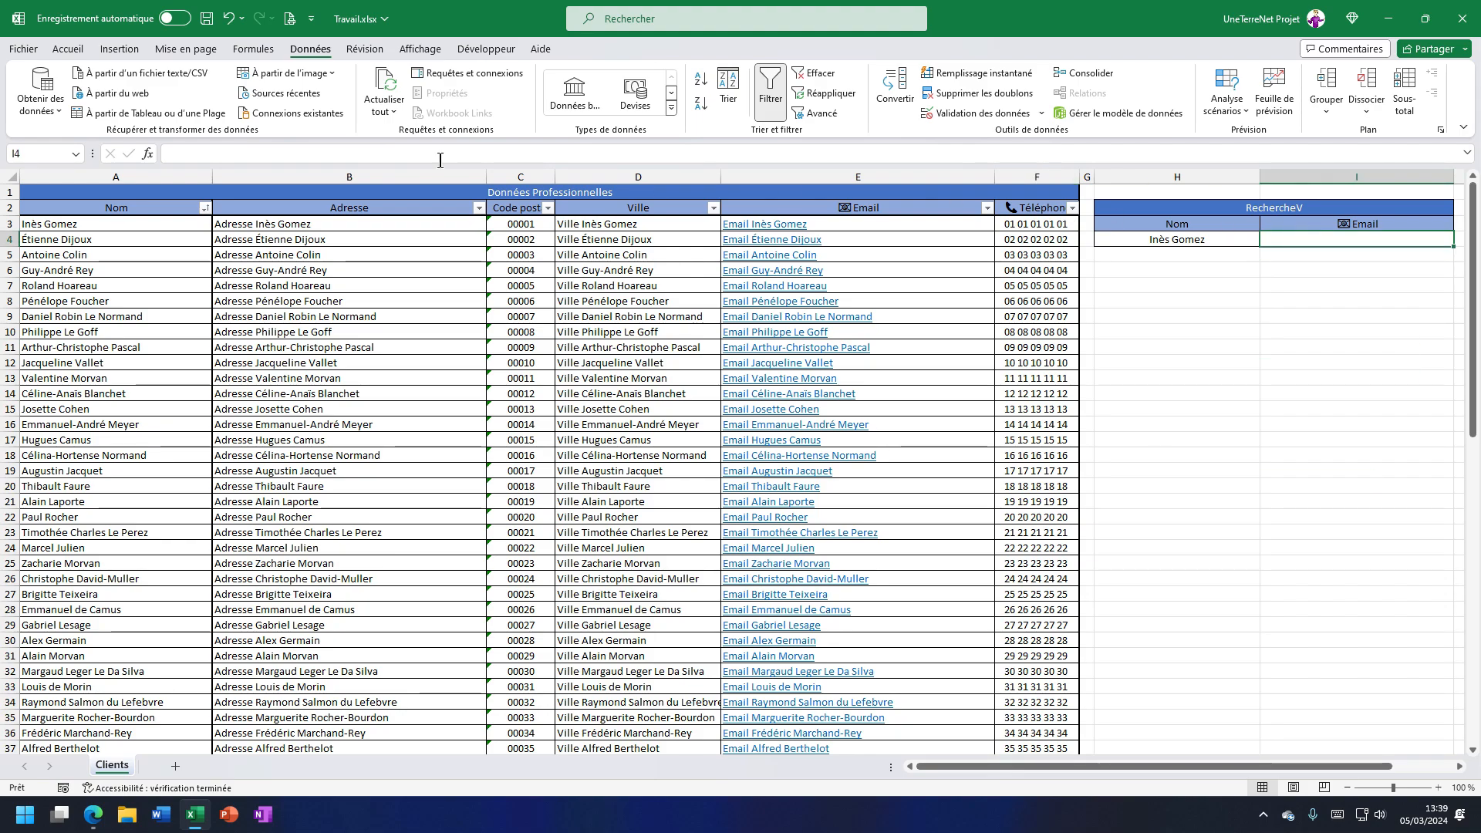
{"action": "left_click", "coordinate": [186, 150]}
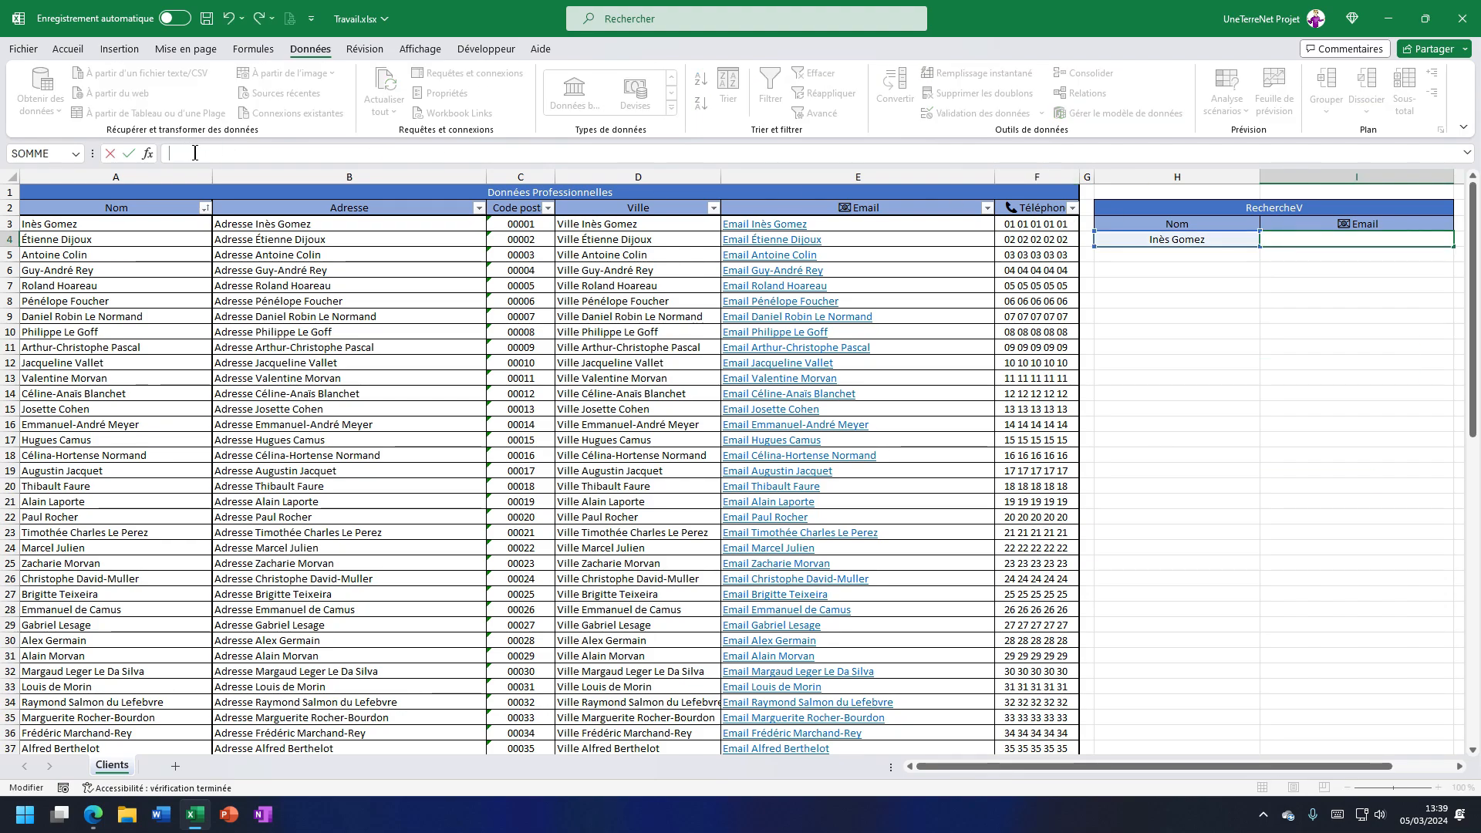
{"action": "left_click", "coordinate": [93, 814]}
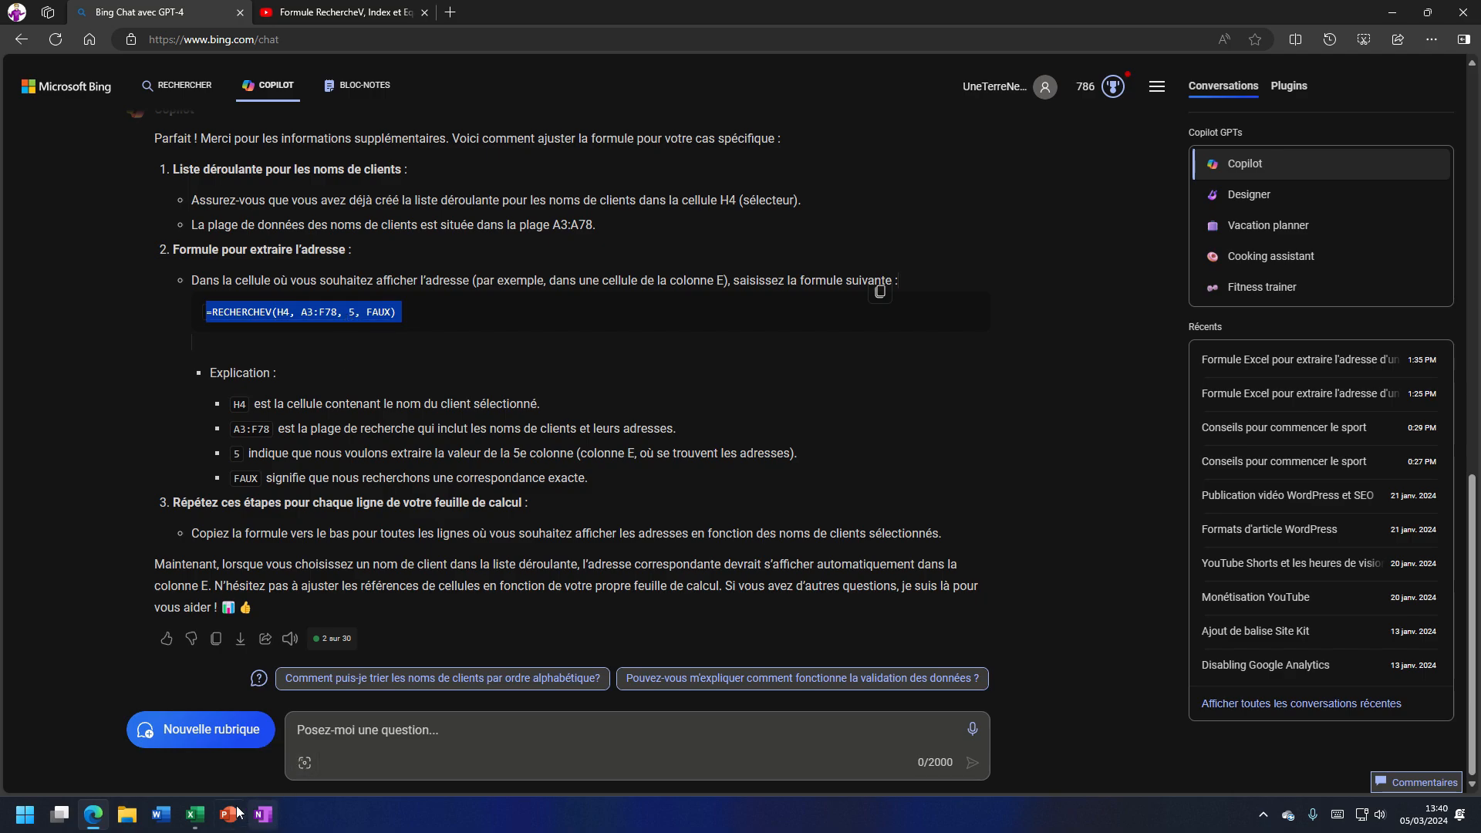
{"action": "left_click", "coordinate": [195, 813]}
{"action": "key", "text": "ctrl+v"}
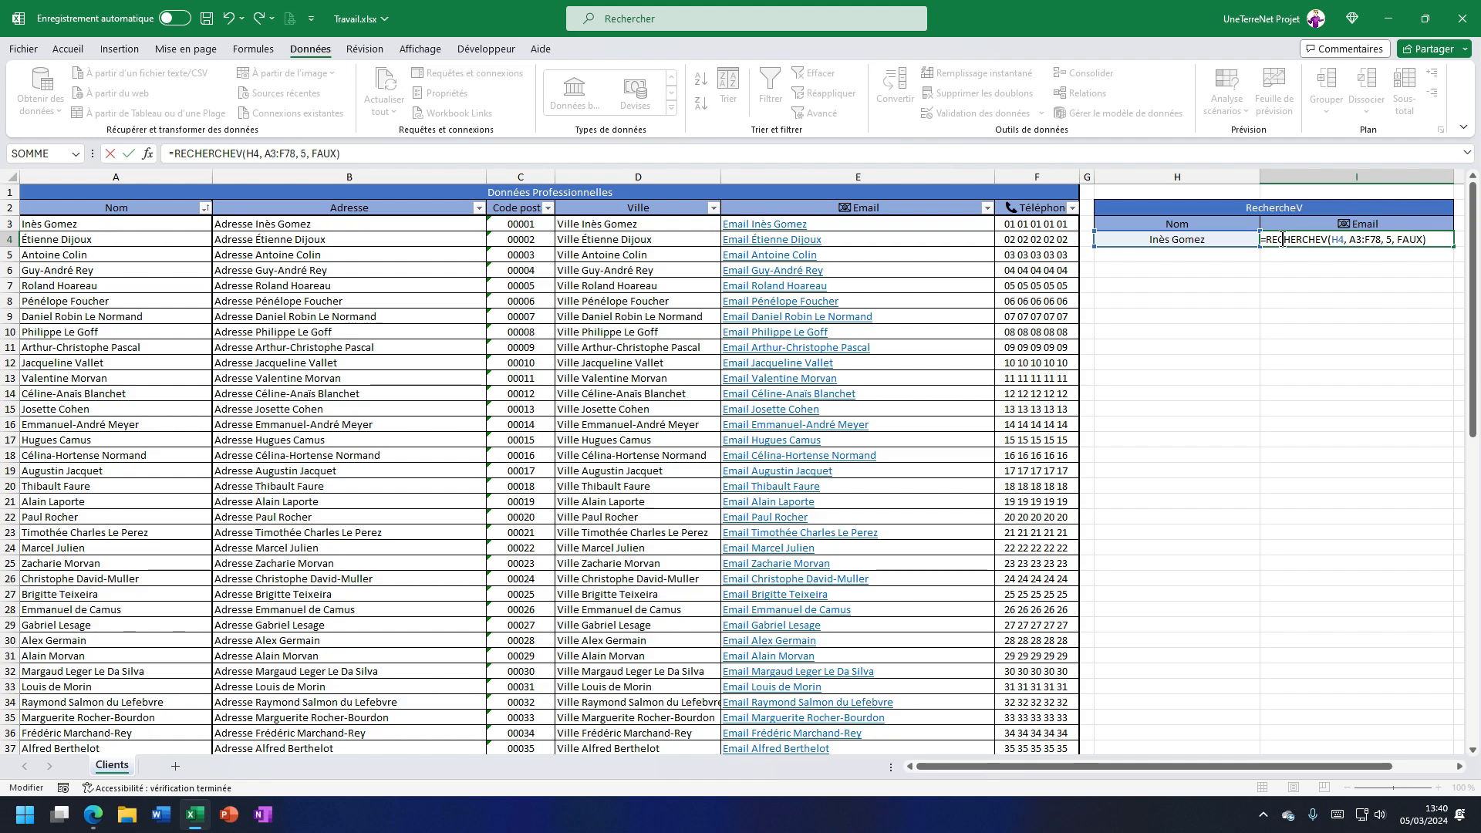
Replace the commas in I4's RECHERCHEV formula with semicolons and validate the formula.
{"action": "left_click", "coordinate": [261, 155]}
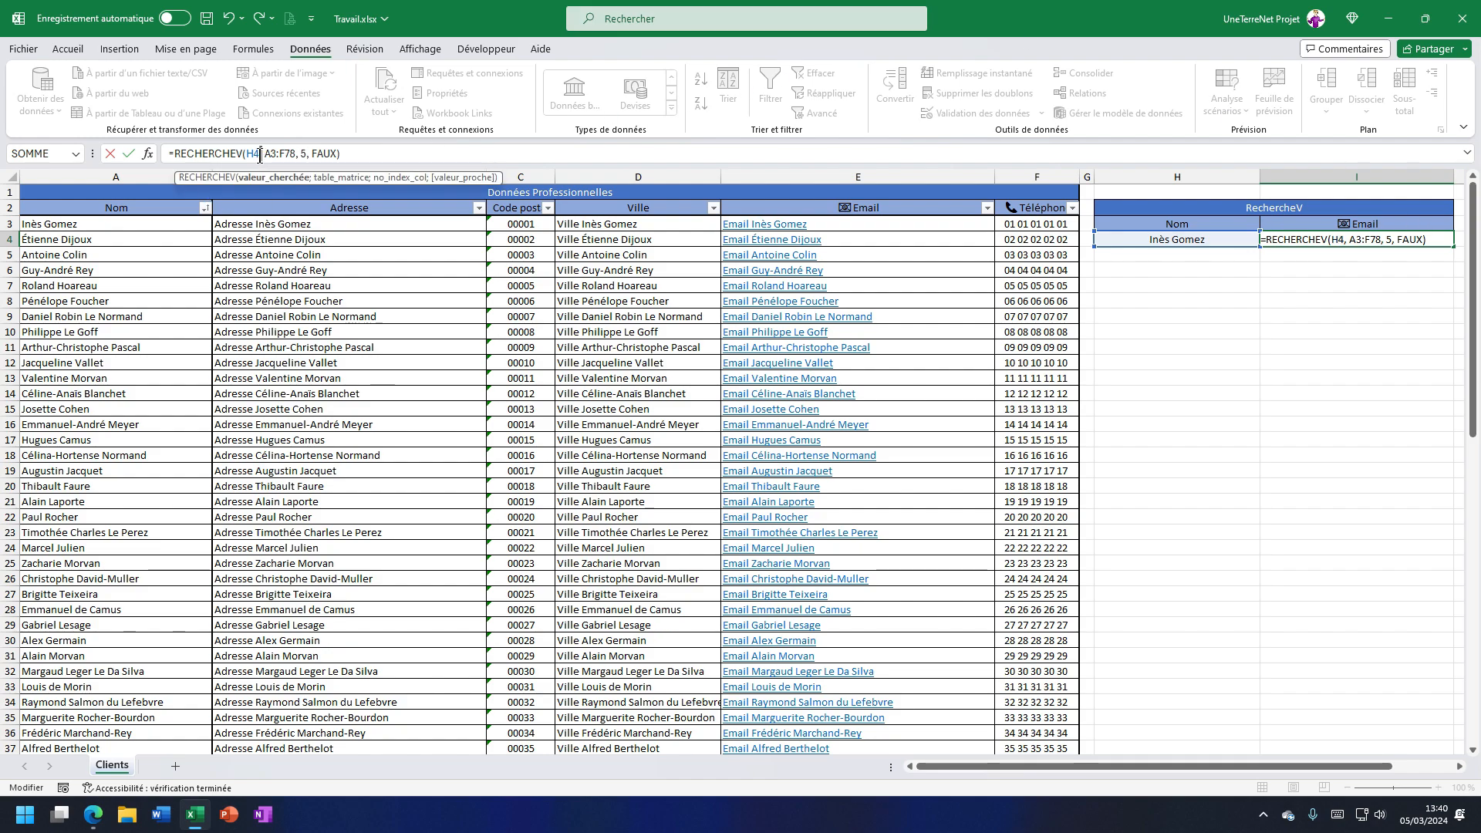
{"action": "type", "text": ";"}
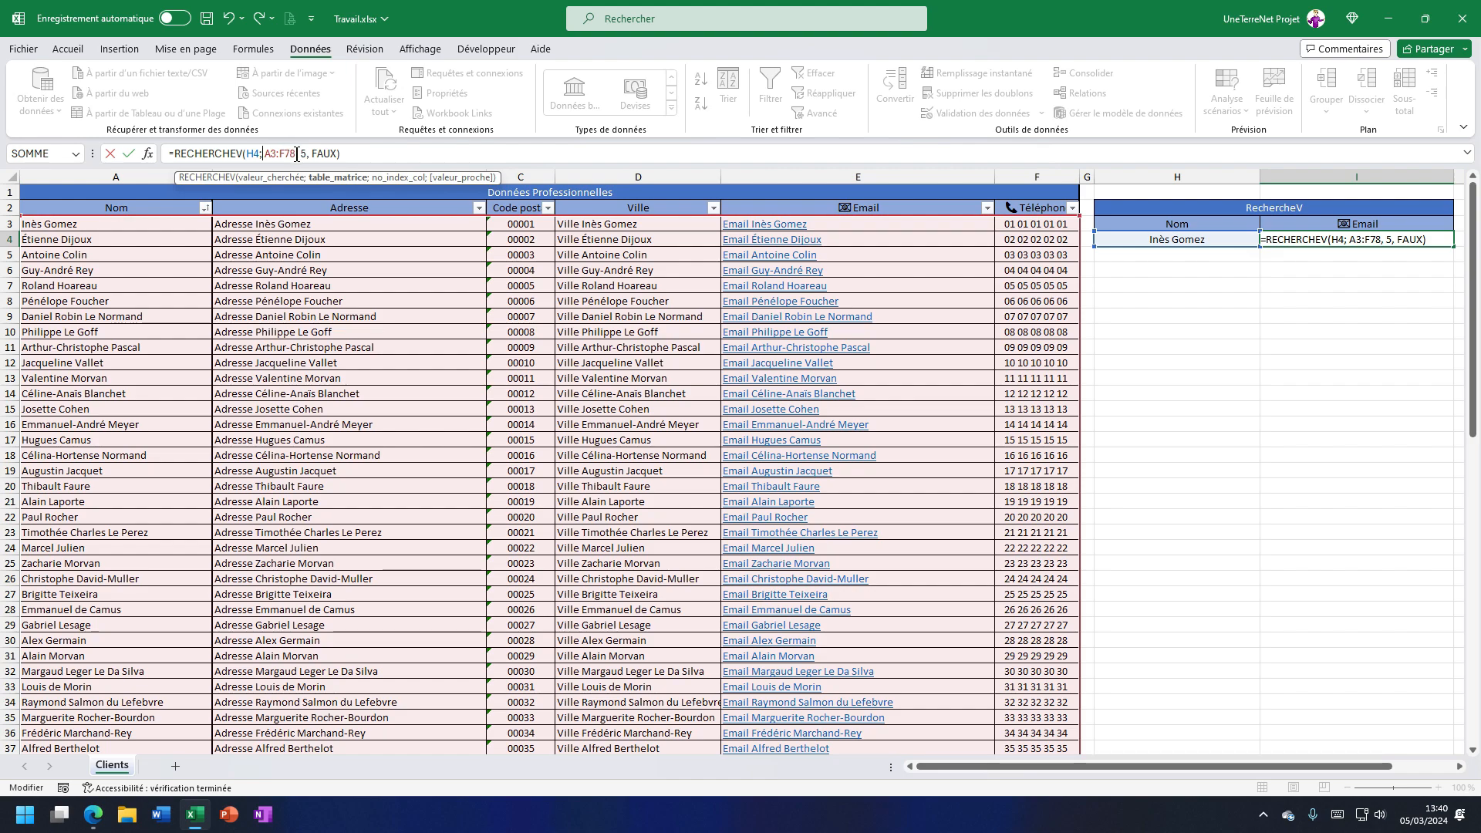
{"action": "key", "text": "BackSpace"}
{"action": "type", "text": ";"}
{"action": "key", "text": "BackSpace"}
{"action": "type", "text": ";"}
{"action": "key", "text": "Return"}
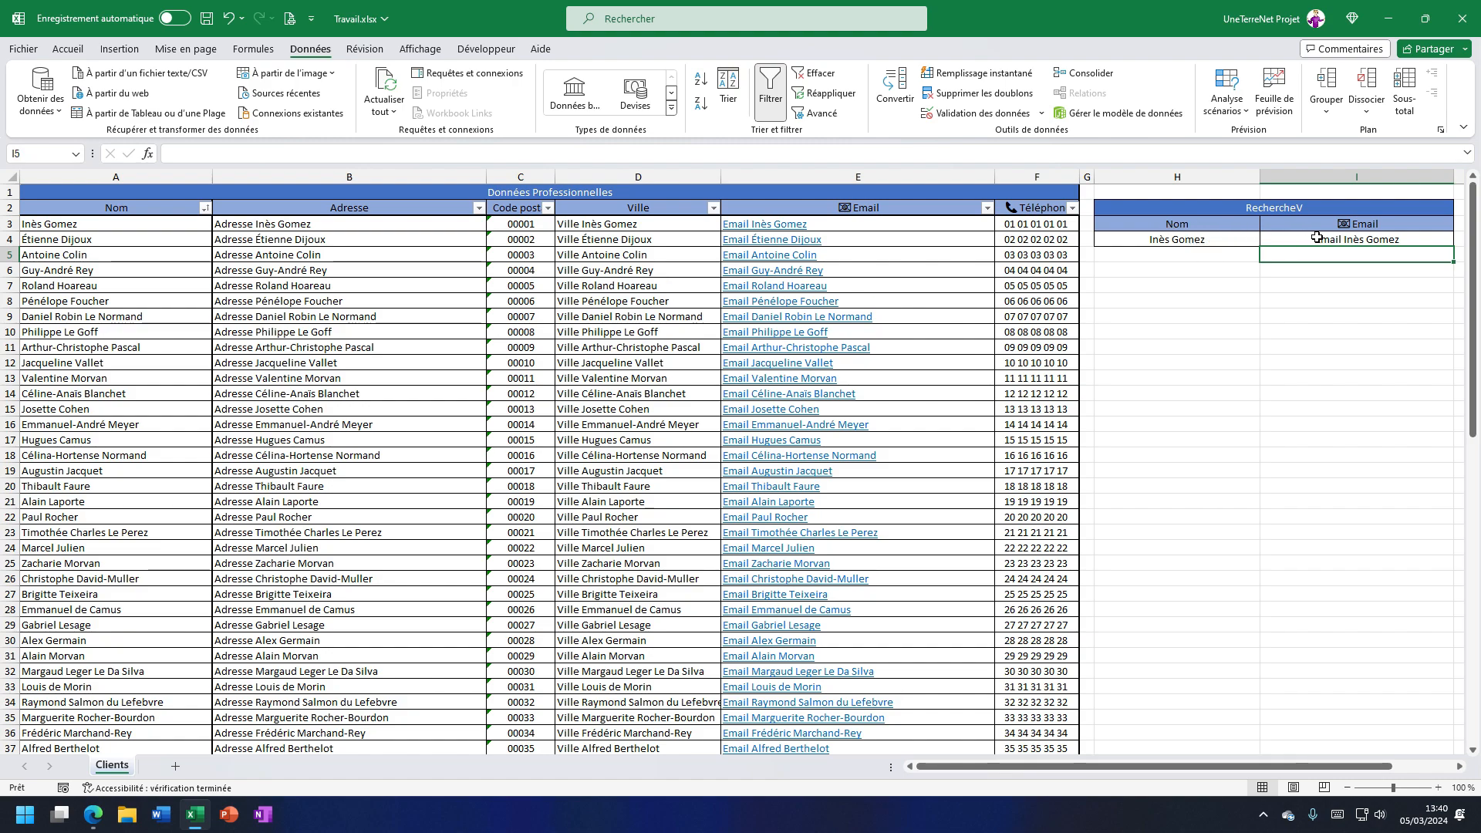
Test the email lookup by choosing three different clients in turn from the name list in cell H4.
{"action": "left_click", "coordinate": [1203, 239]}
{"action": "left_click", "coordinate": [1266, 239]}
{"action": "left_click", "coordinate": [1180, 306]}
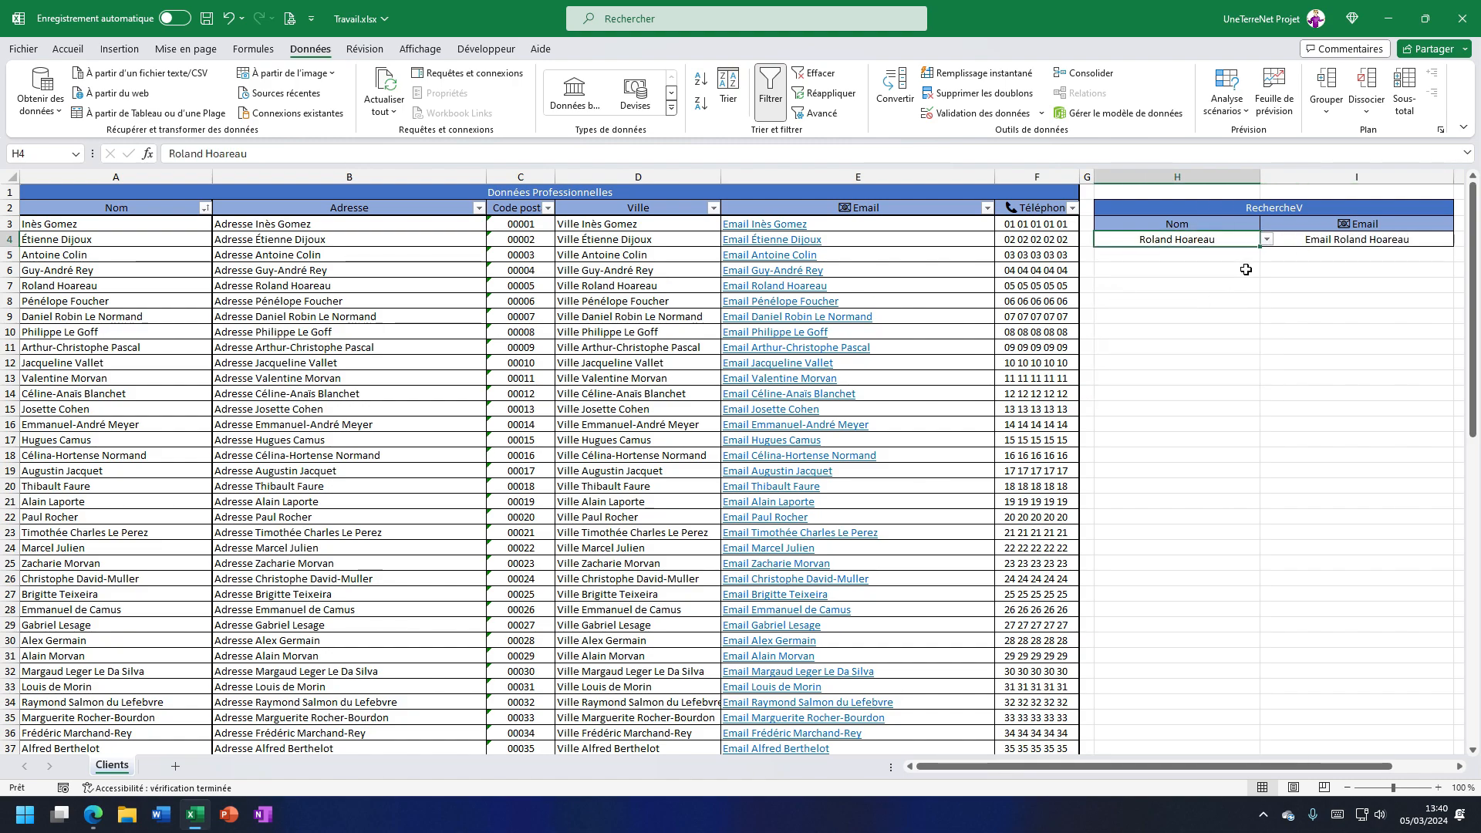
{"action": "left_click", "coordinate": [1266, 239]}
{"action": "left_click", "coordinate": [1180, 388]}
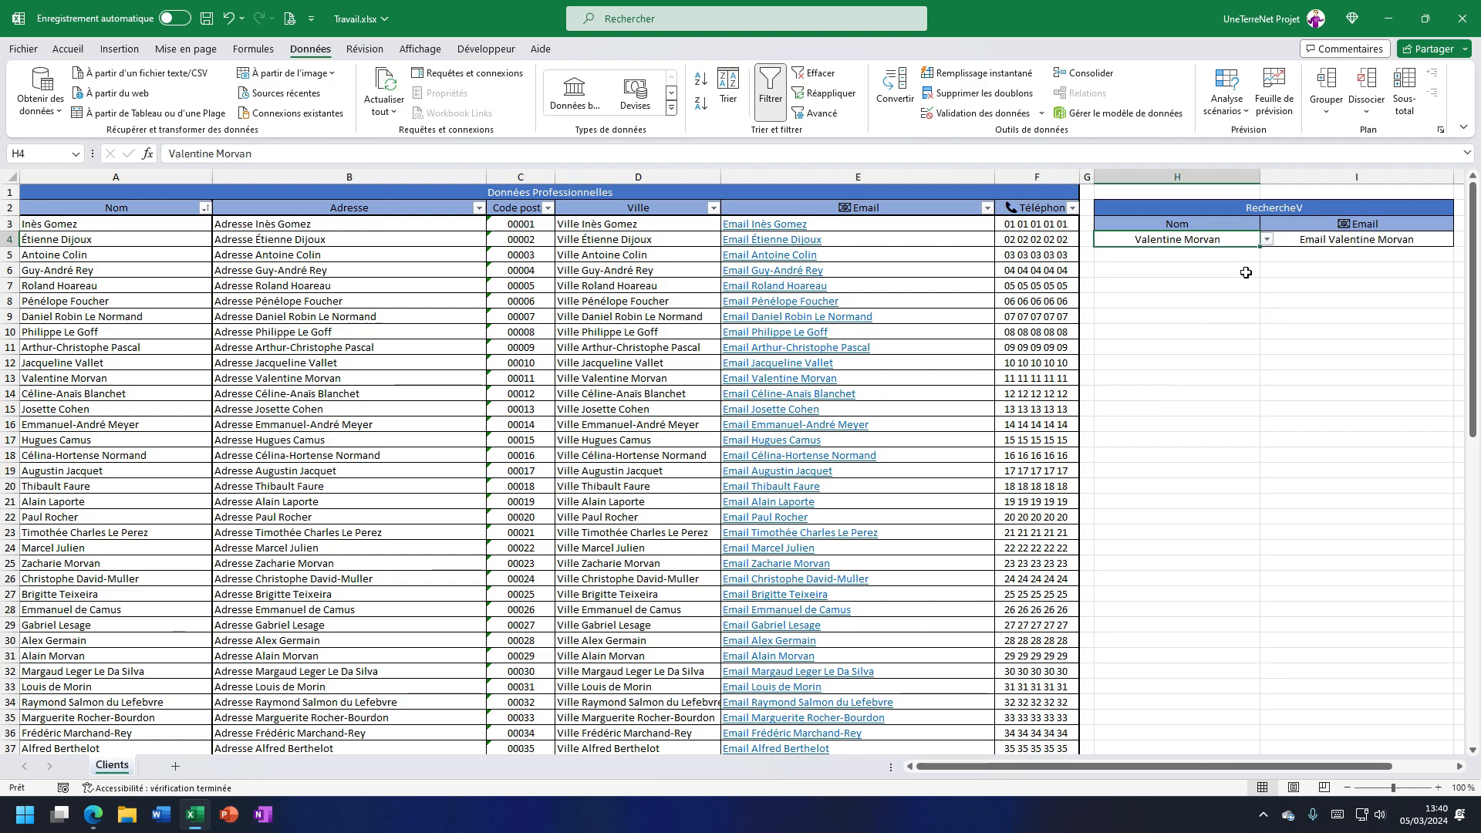
{"action": "left_click", "coordinate": [1267, 239]}
{"action": "scroll", "coordinate": [1157, 347], "scroll_direction": "down", "scroll_amount": 5}
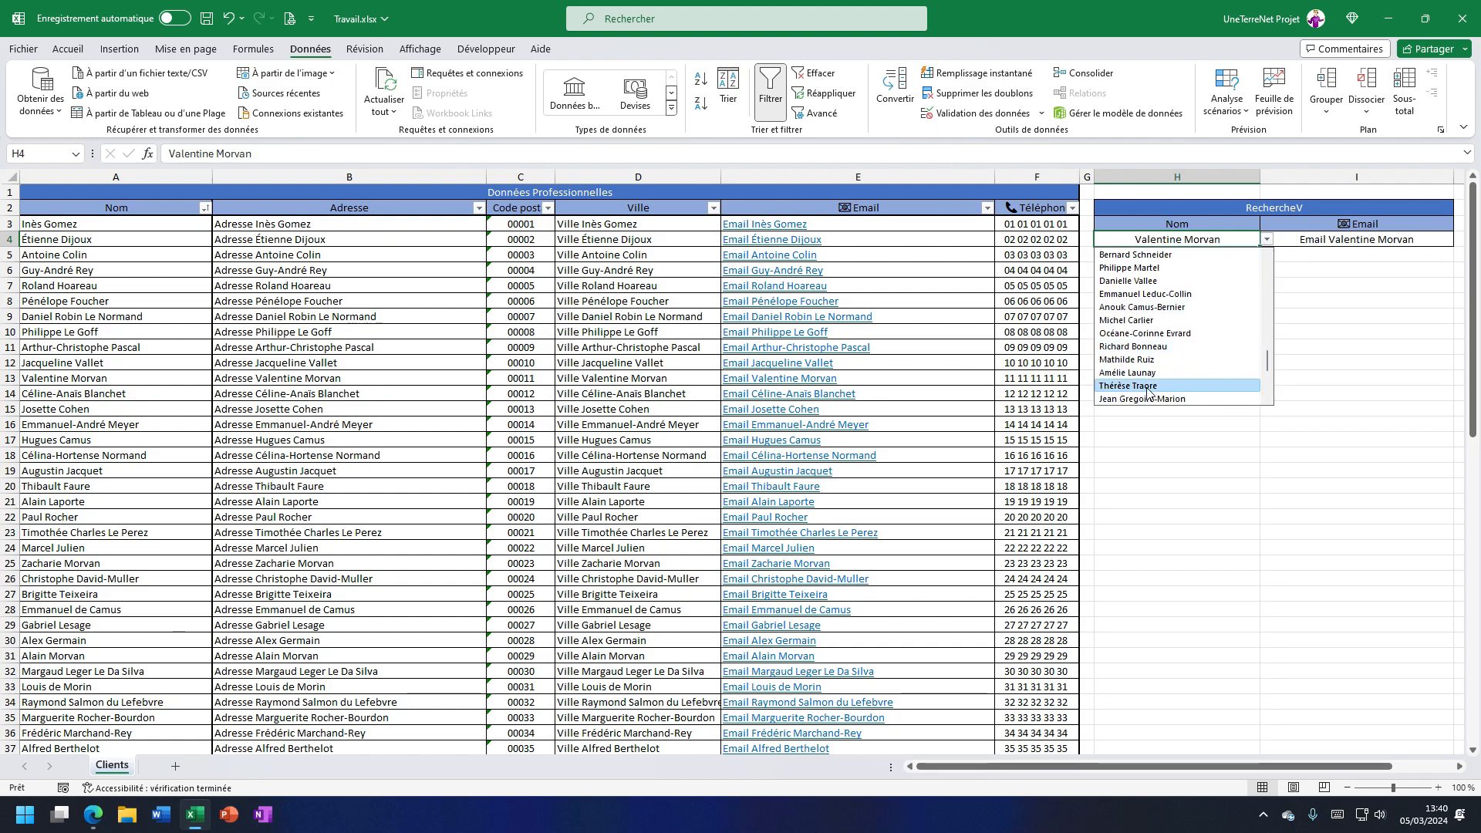
{"action": "left_click", "coordinate": [1146, 387]}
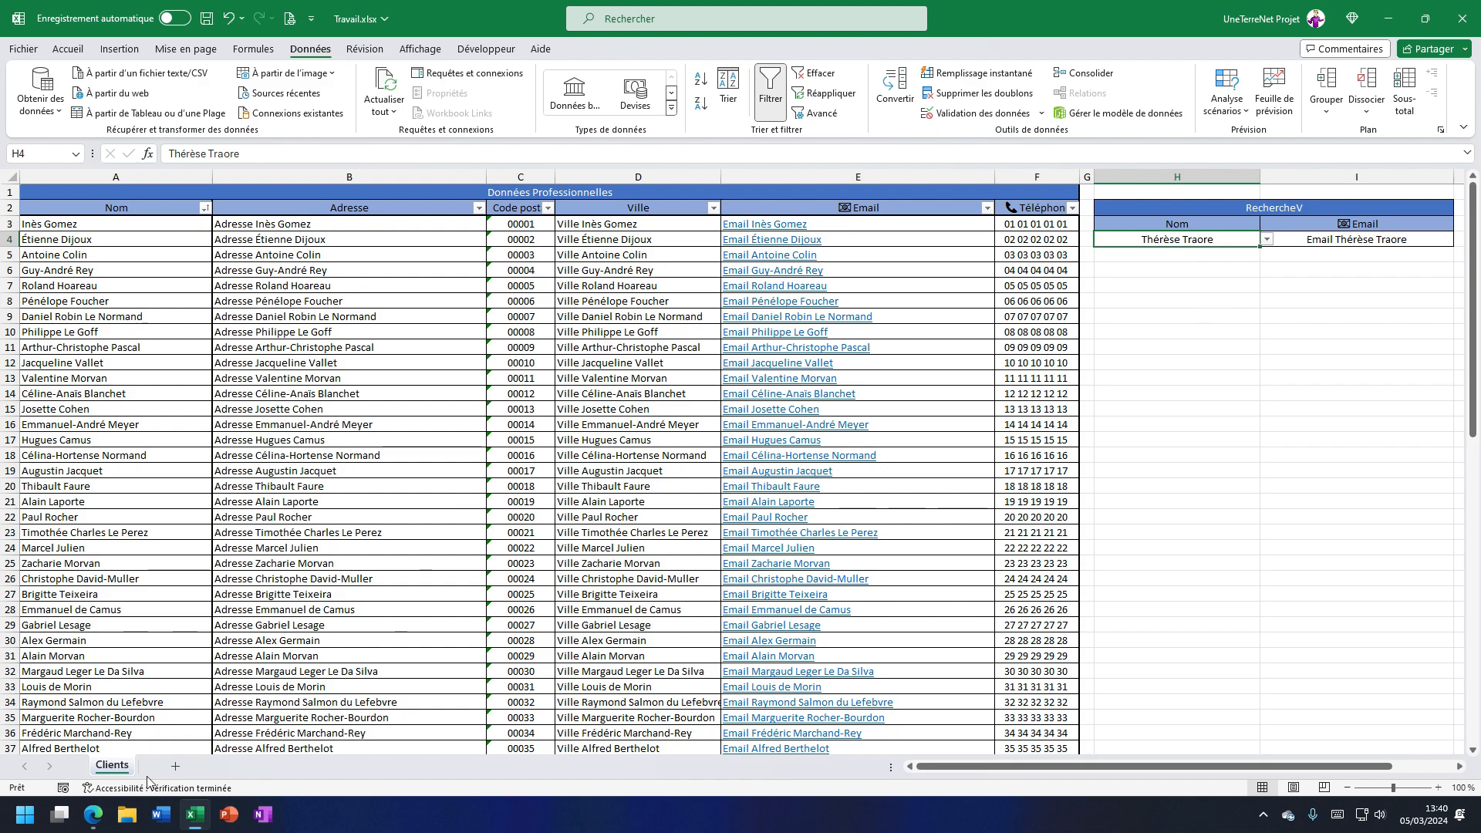
Switch to Copilot in Edge and reread the requests, the RECHERCHEV formulas and their explanations across the whole conversation.
{"action": "left_click", "coordinate": [93, 814]}
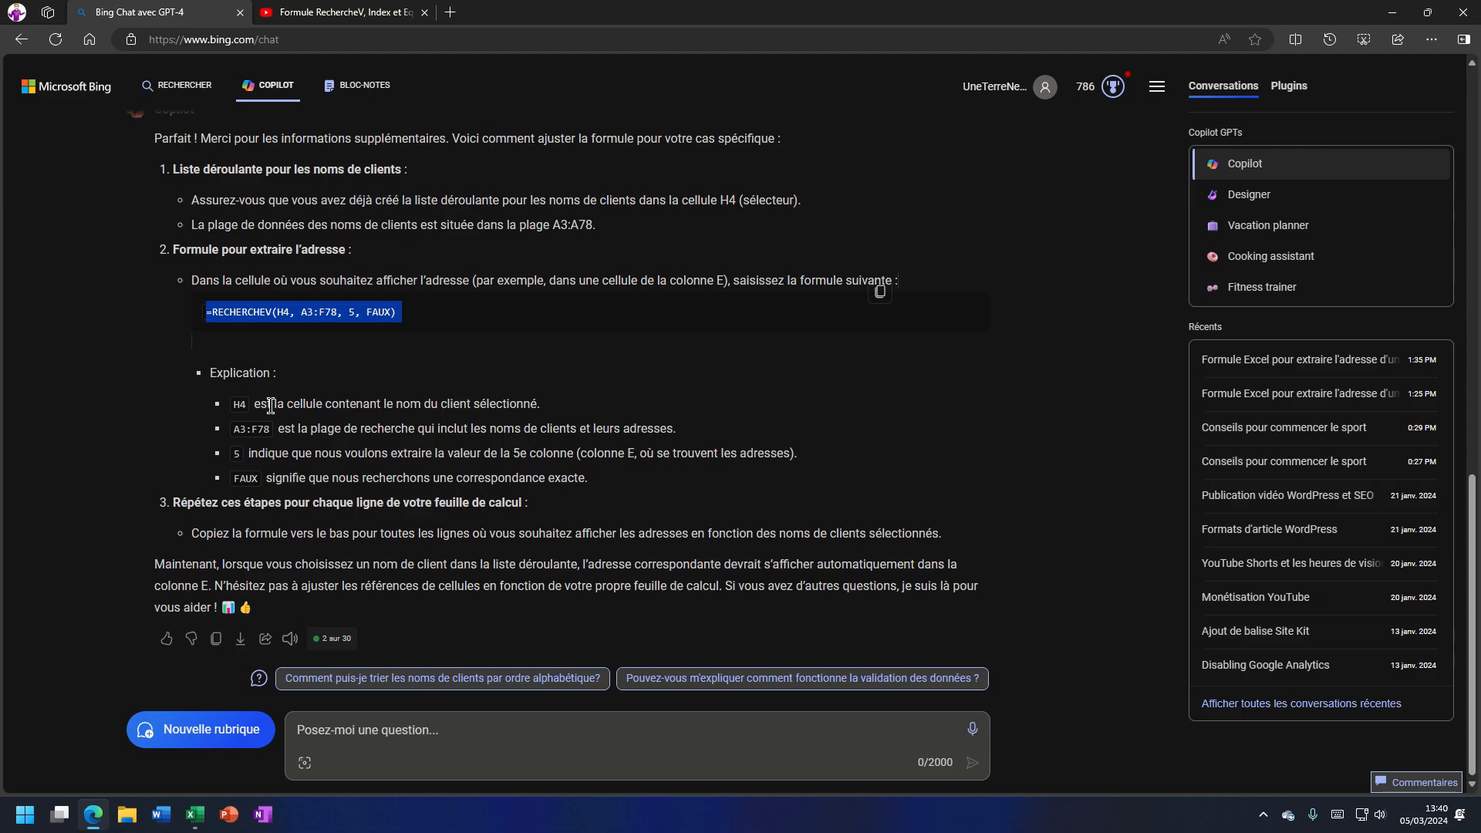
{"action": "scroll", "coordinate": [320, 422], "scroll_direction": "up", "scroll_amount": 4}
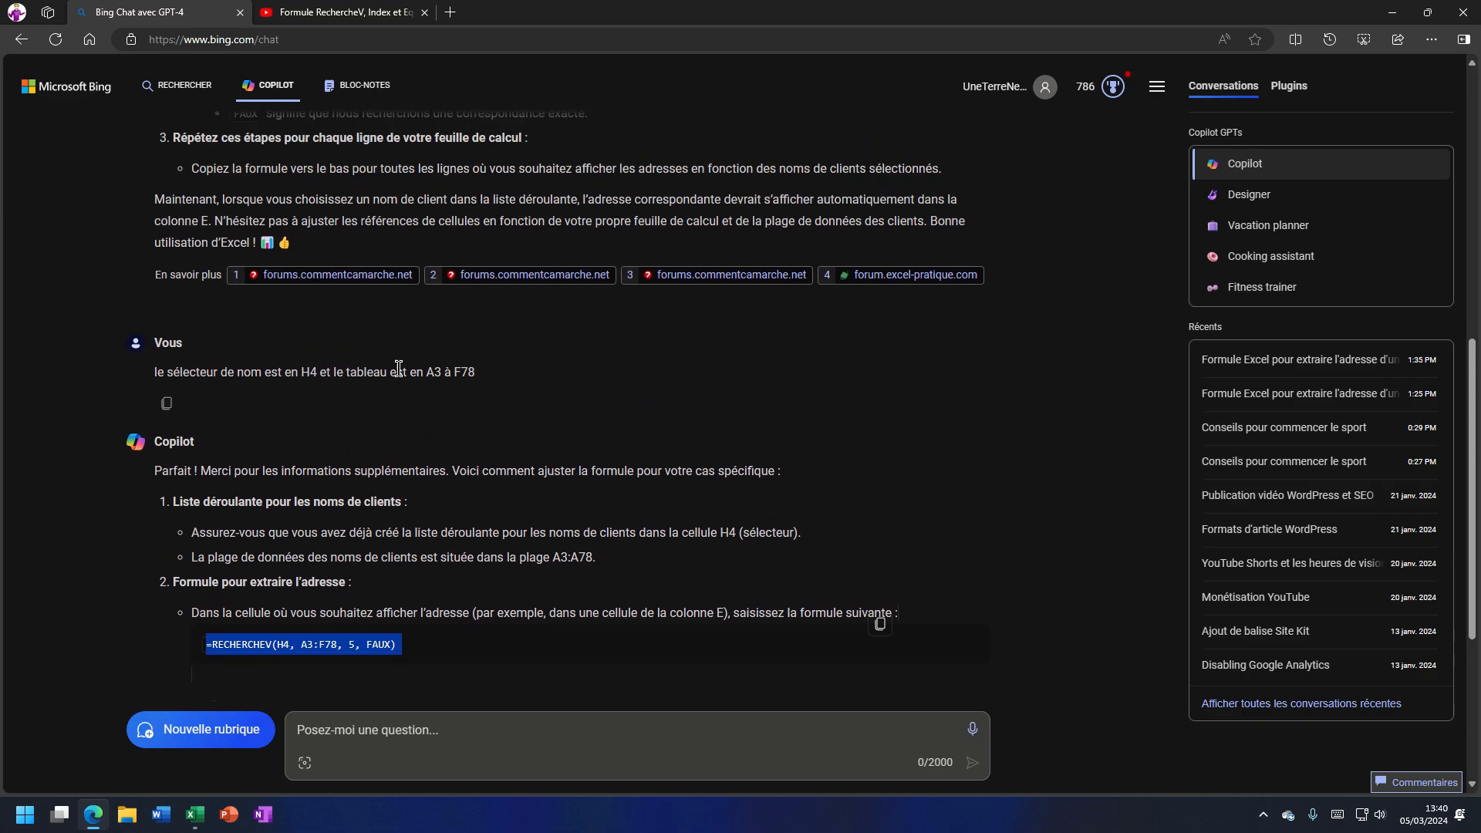
{"action": "scroll", "coordinate": [398, 388], "scroll_direction": "down", "scroll_amount": 4}
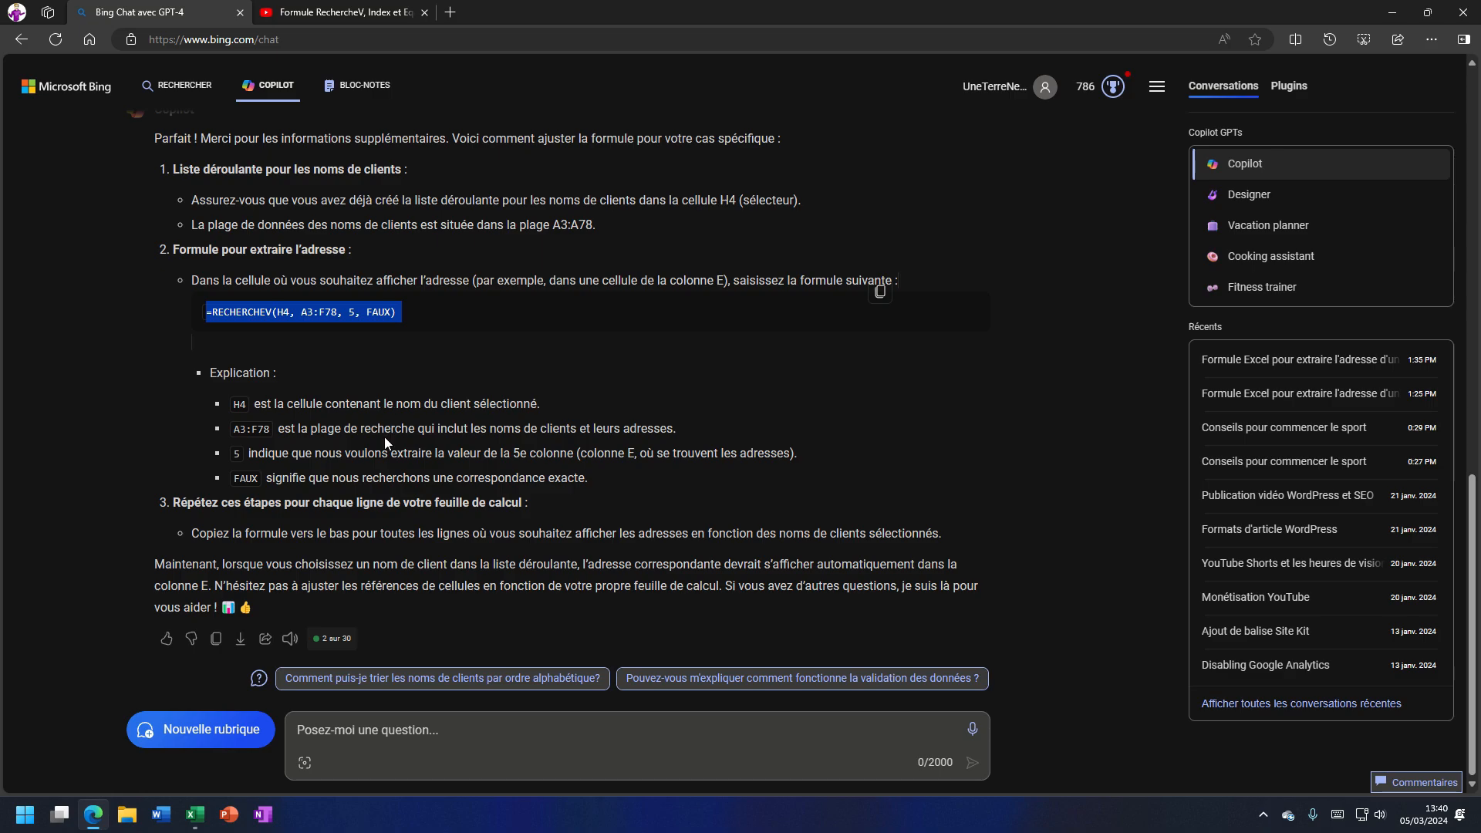
{"action": "left_click_drag", "start_coordinate": [271, 533], "coordinate": [611, 533]}
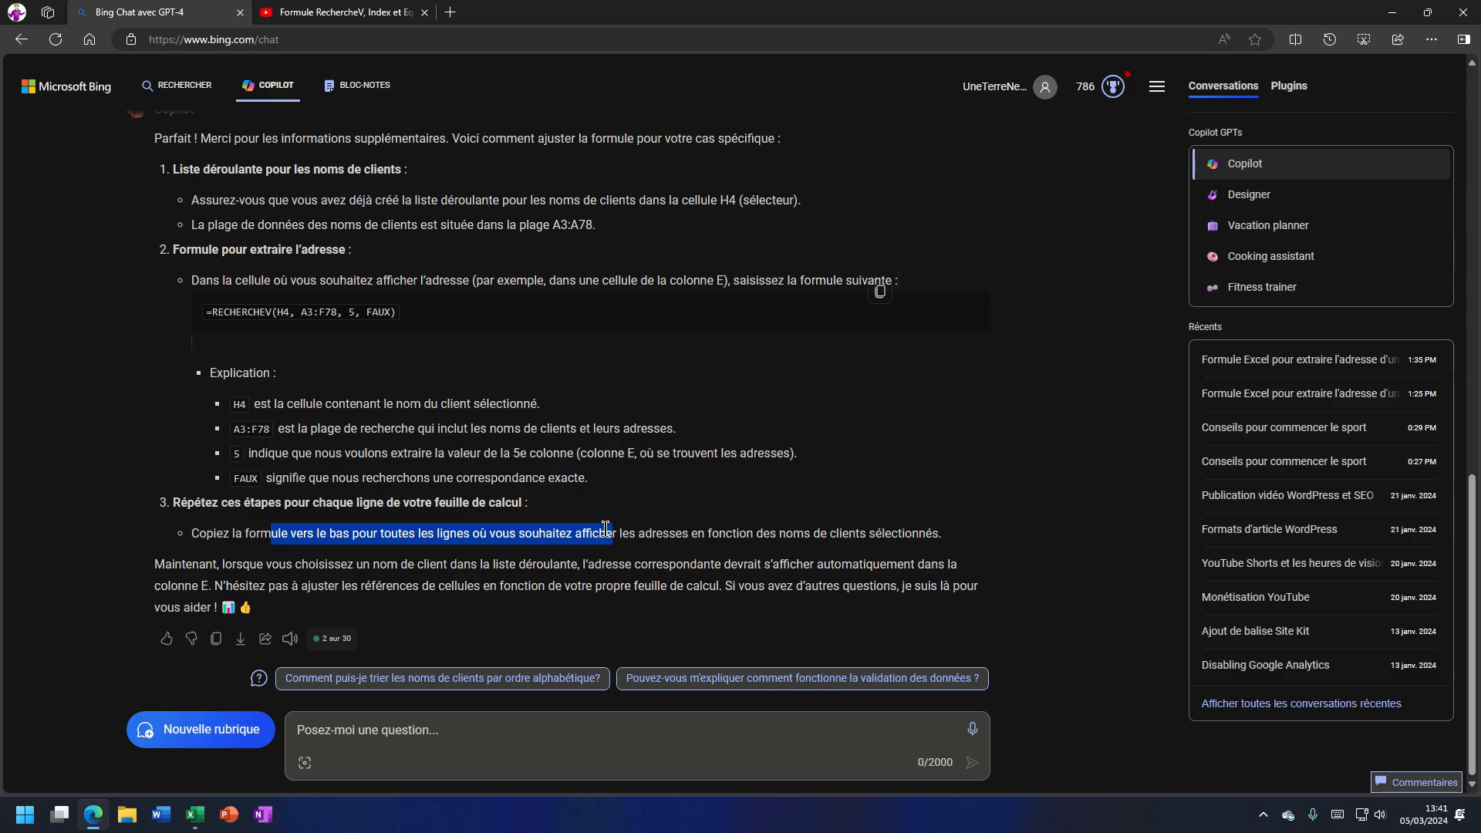
{"action": "scroll", "coordinate": [518, 538], "scroll_direction": "up", "scroll_amount": 10}
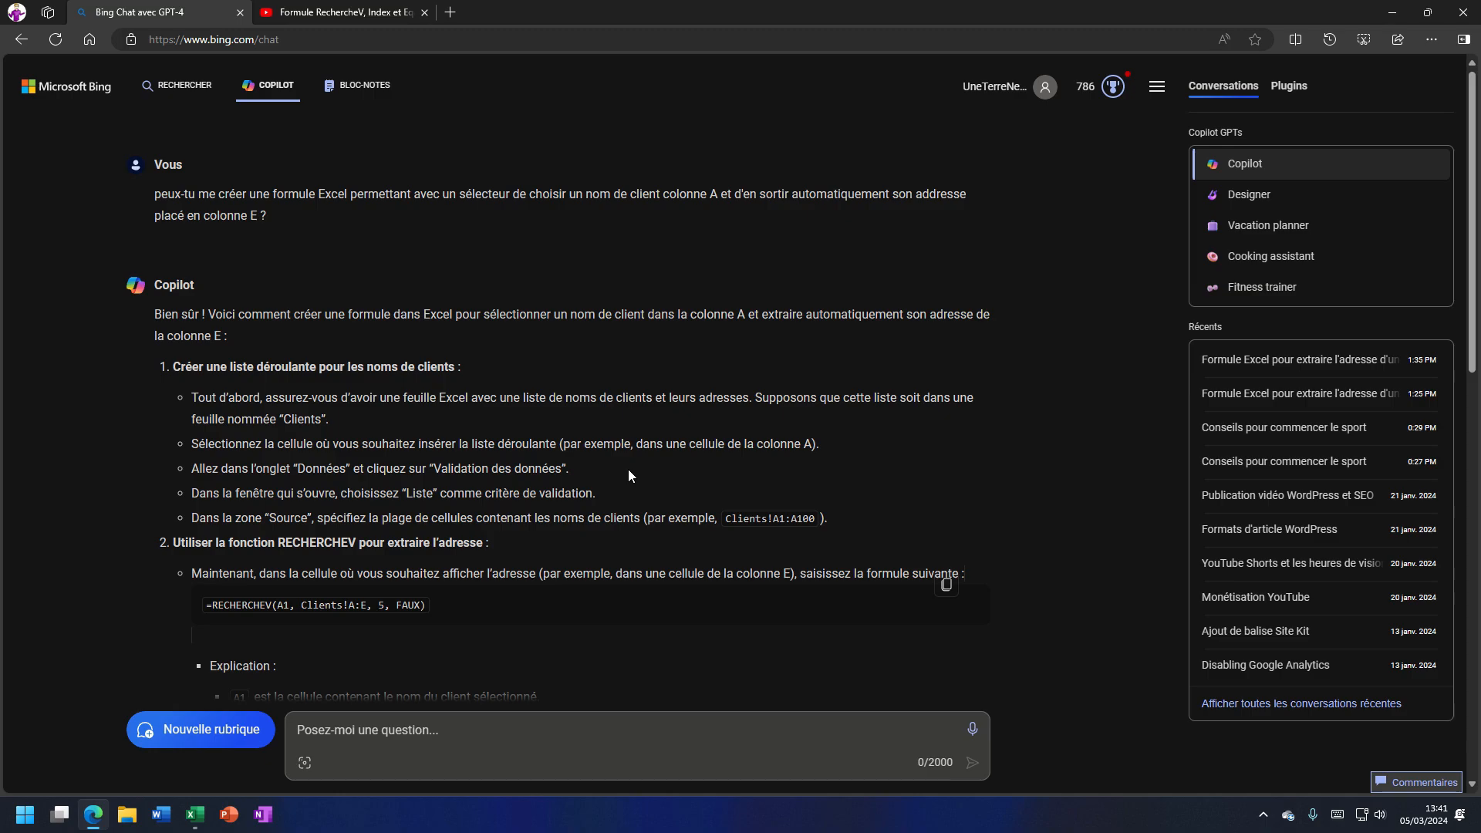
{"action": "scroll", "coordinate": [529, 460], "scroll_direction": "down", "scroll_amount": 3}
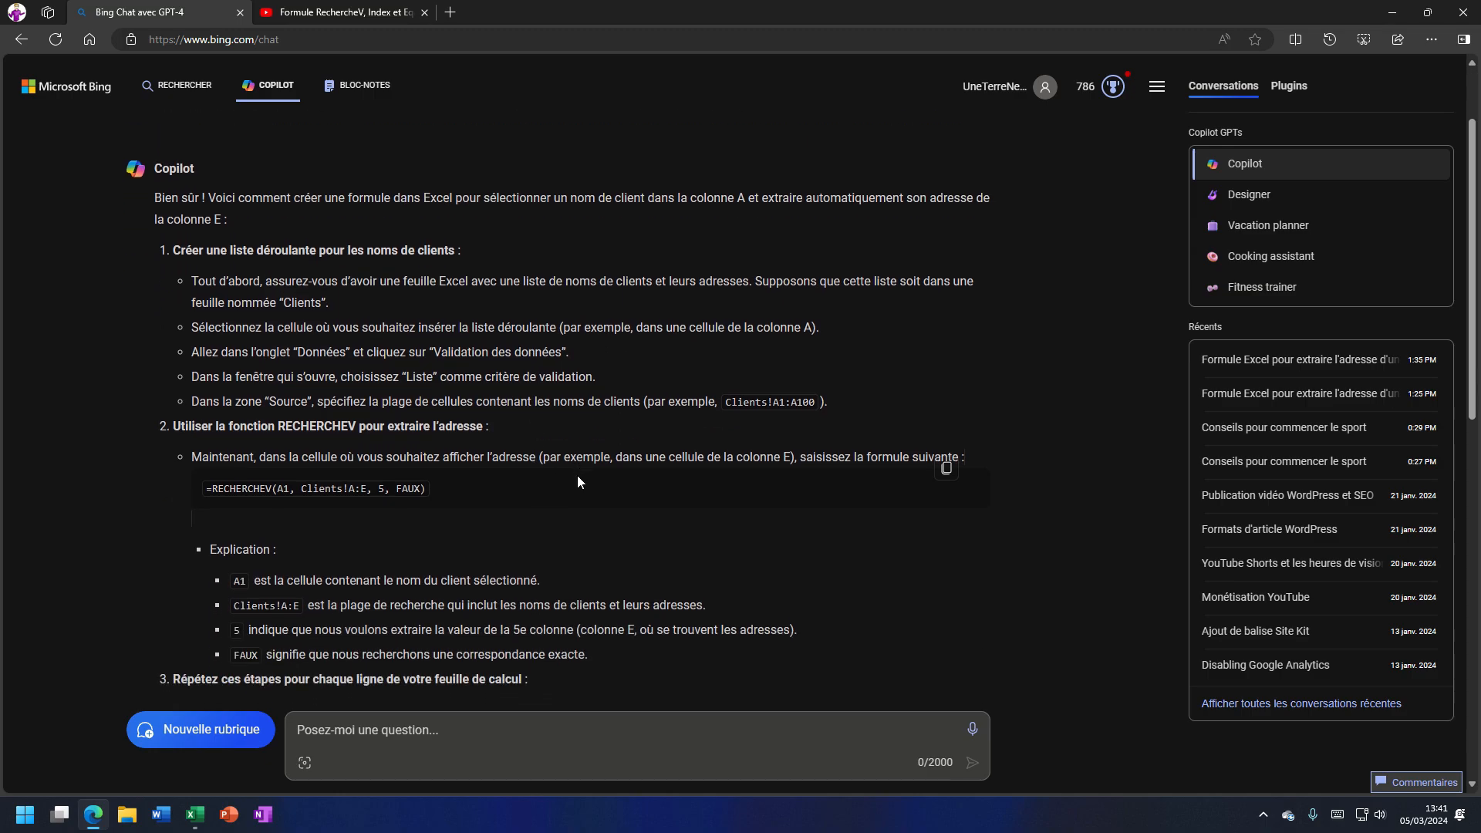
{"action": "scroll", "coordinate": [577, 475], "scroll_direction": "down", "scroll_amount": 2}
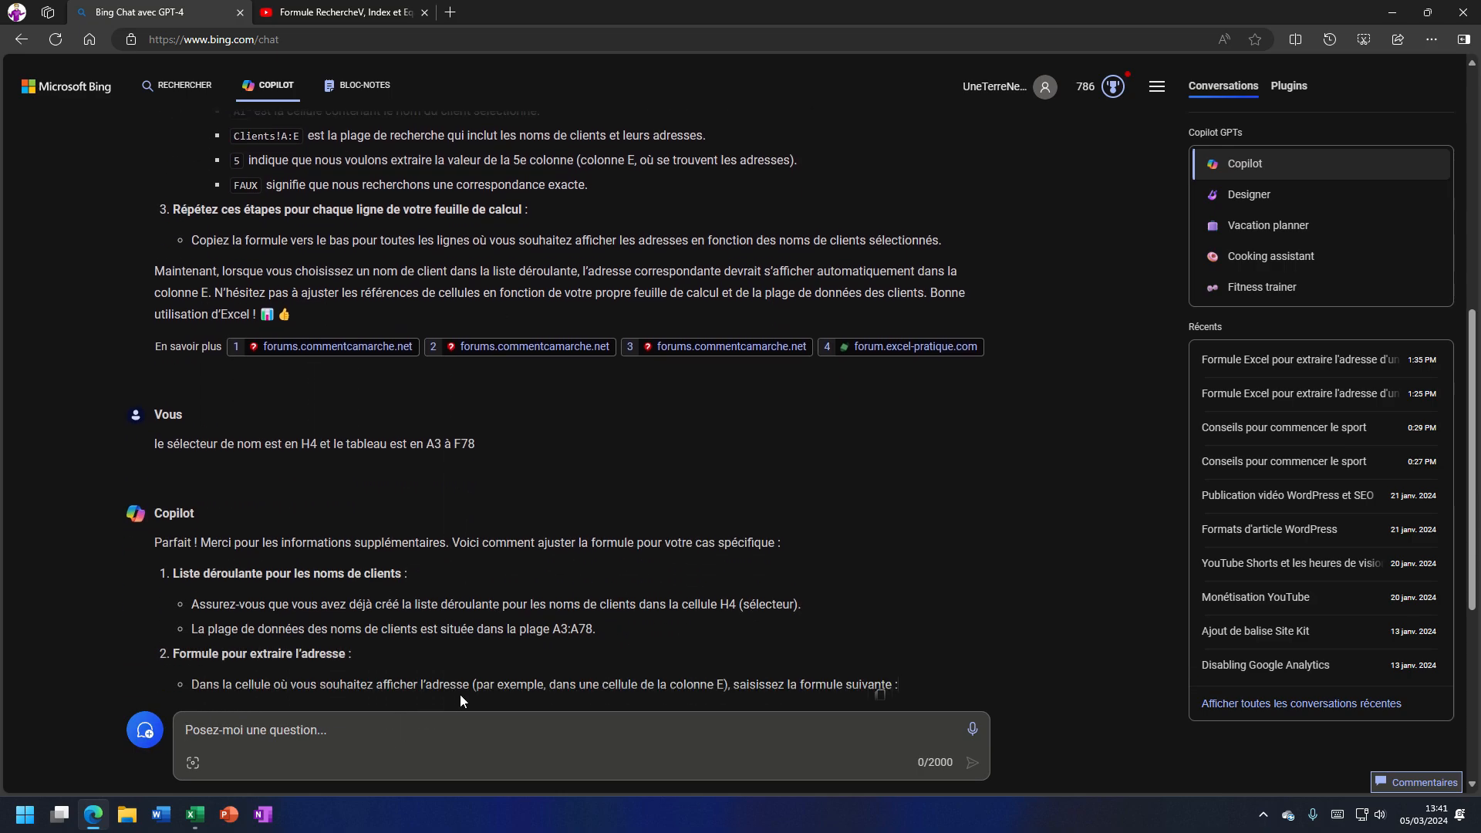
Consult the YouTube video's title, then ask Copilot: "Peux-tu remplacer la formule RechercheV par les formules Index et EquivX".
{"action": "left_click", "coordinate": [276, 8]}
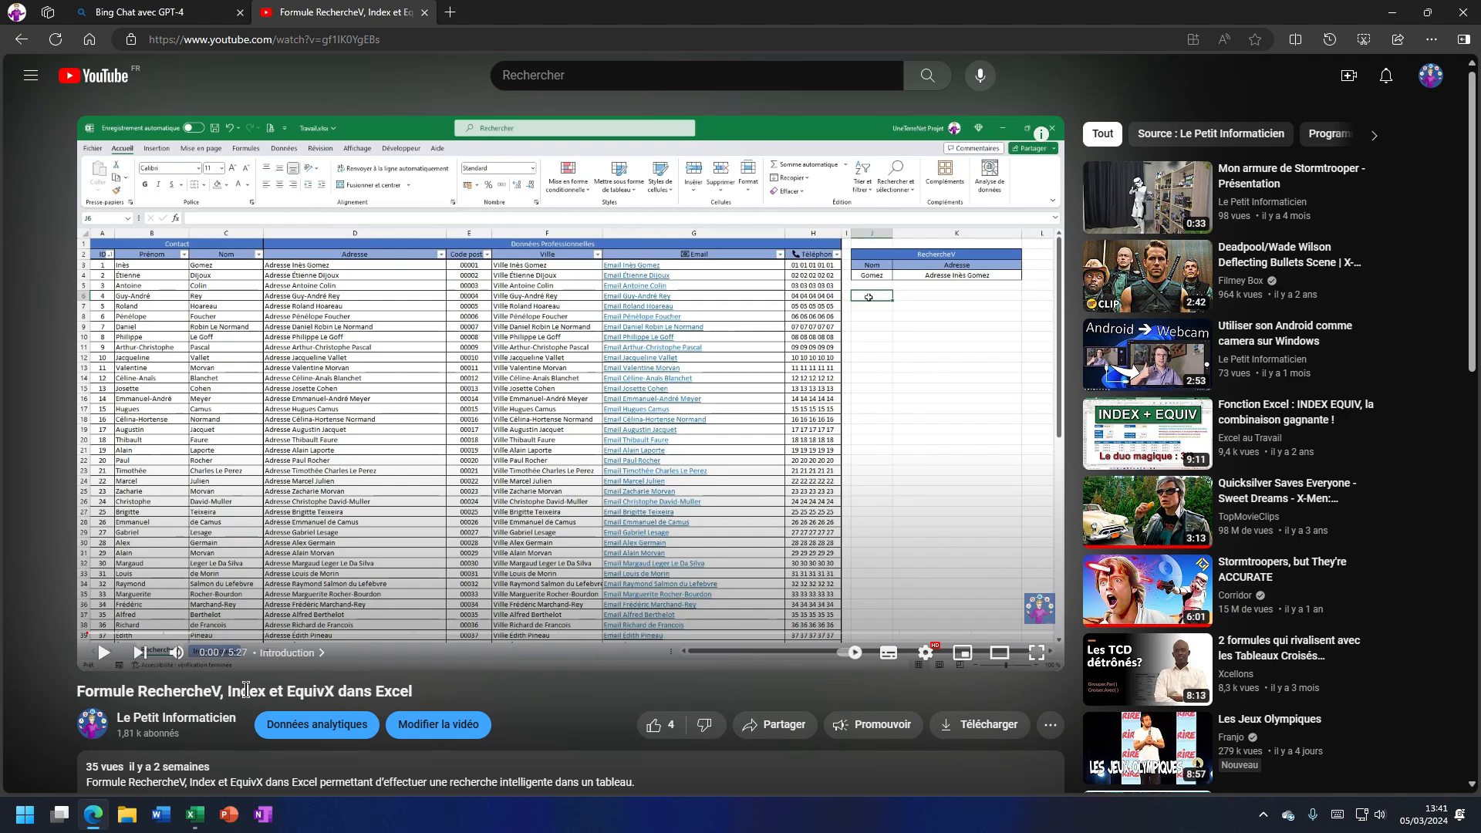
{"action": "left_click", "coordinate": [174, 10]}
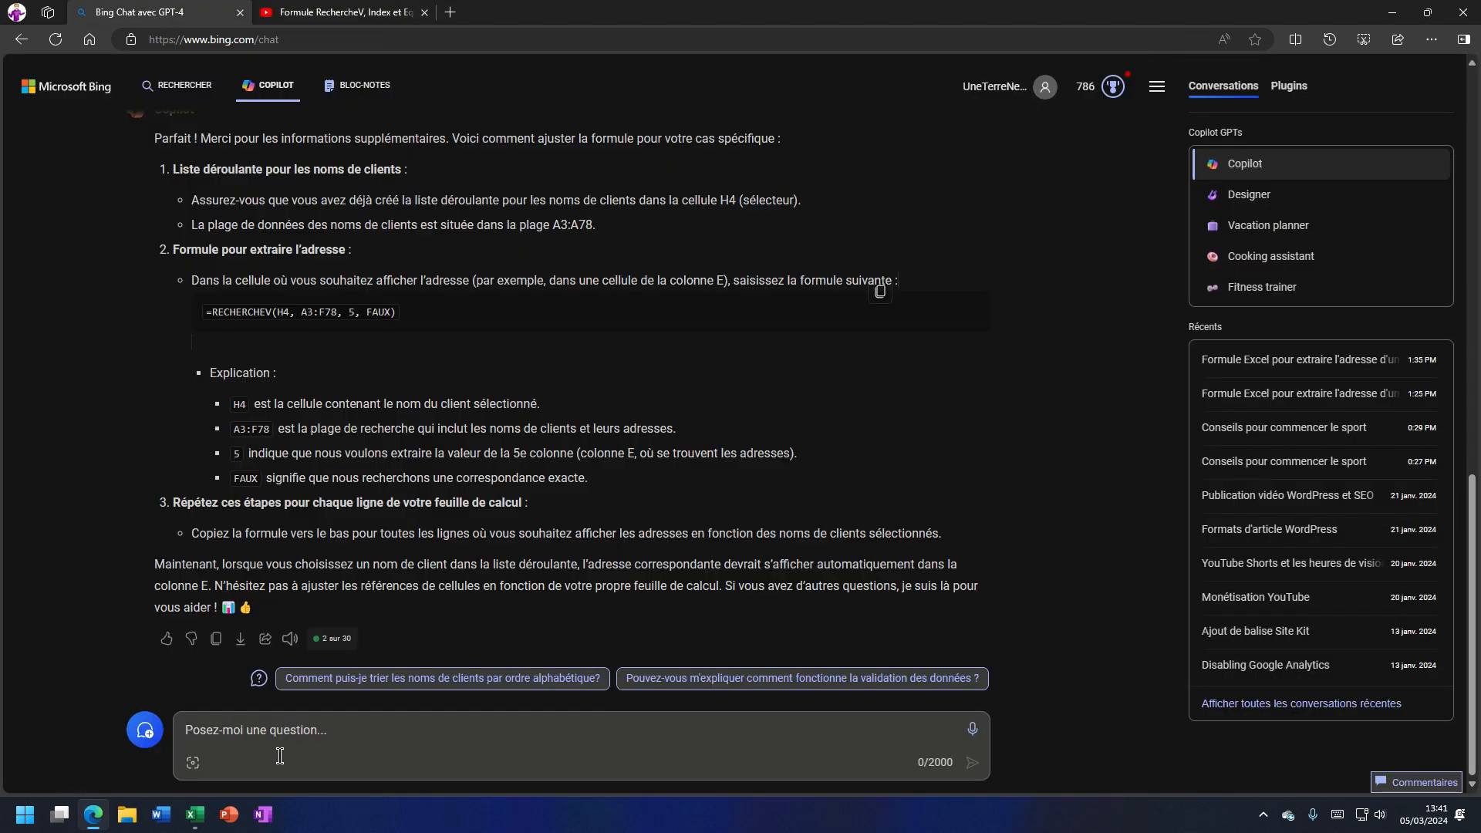
{"action": "type", "text": "Peux-tu remplacer la formul"}
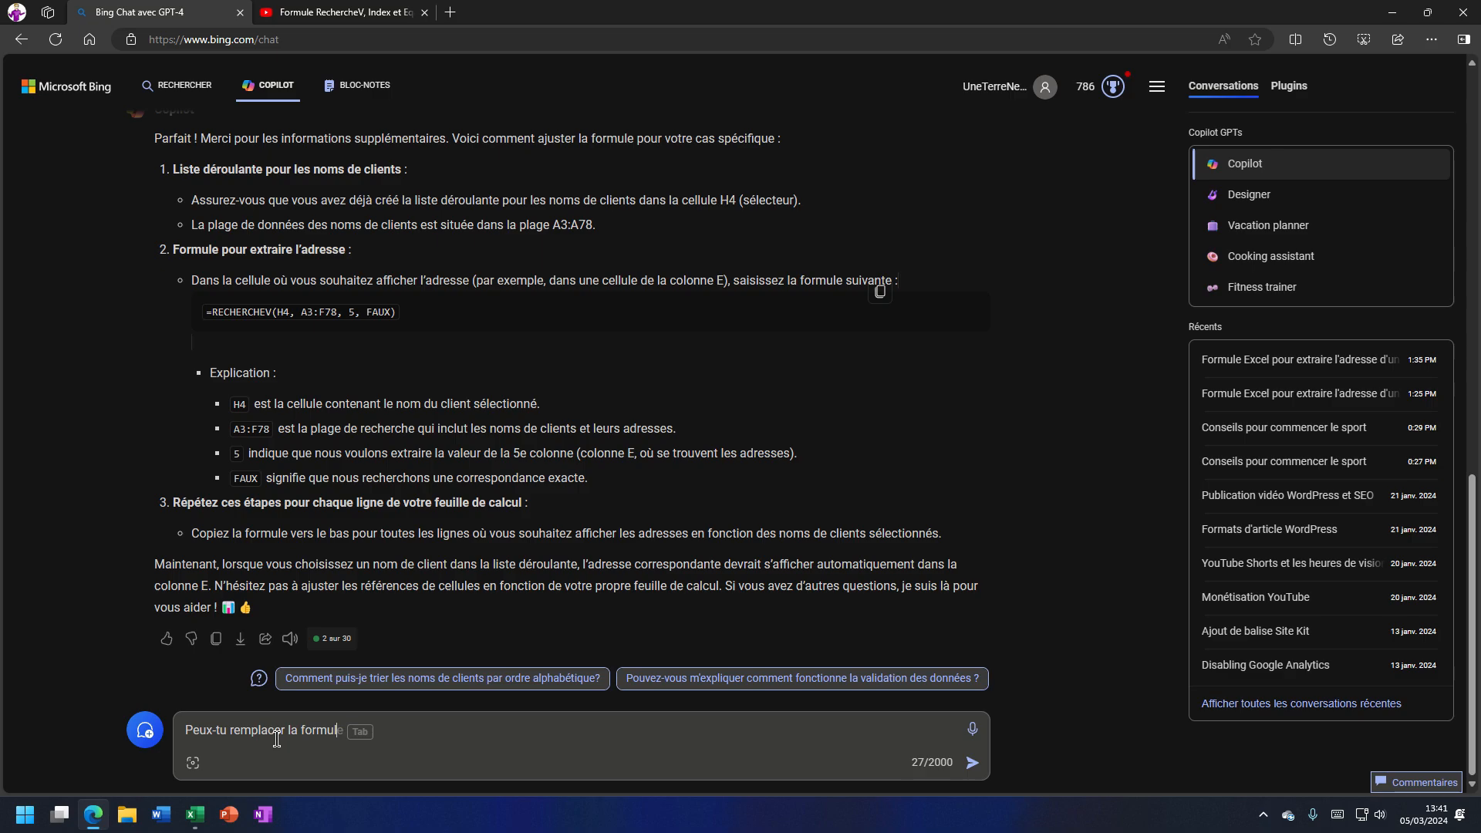
{"action": "type", "text": "e Reche"}
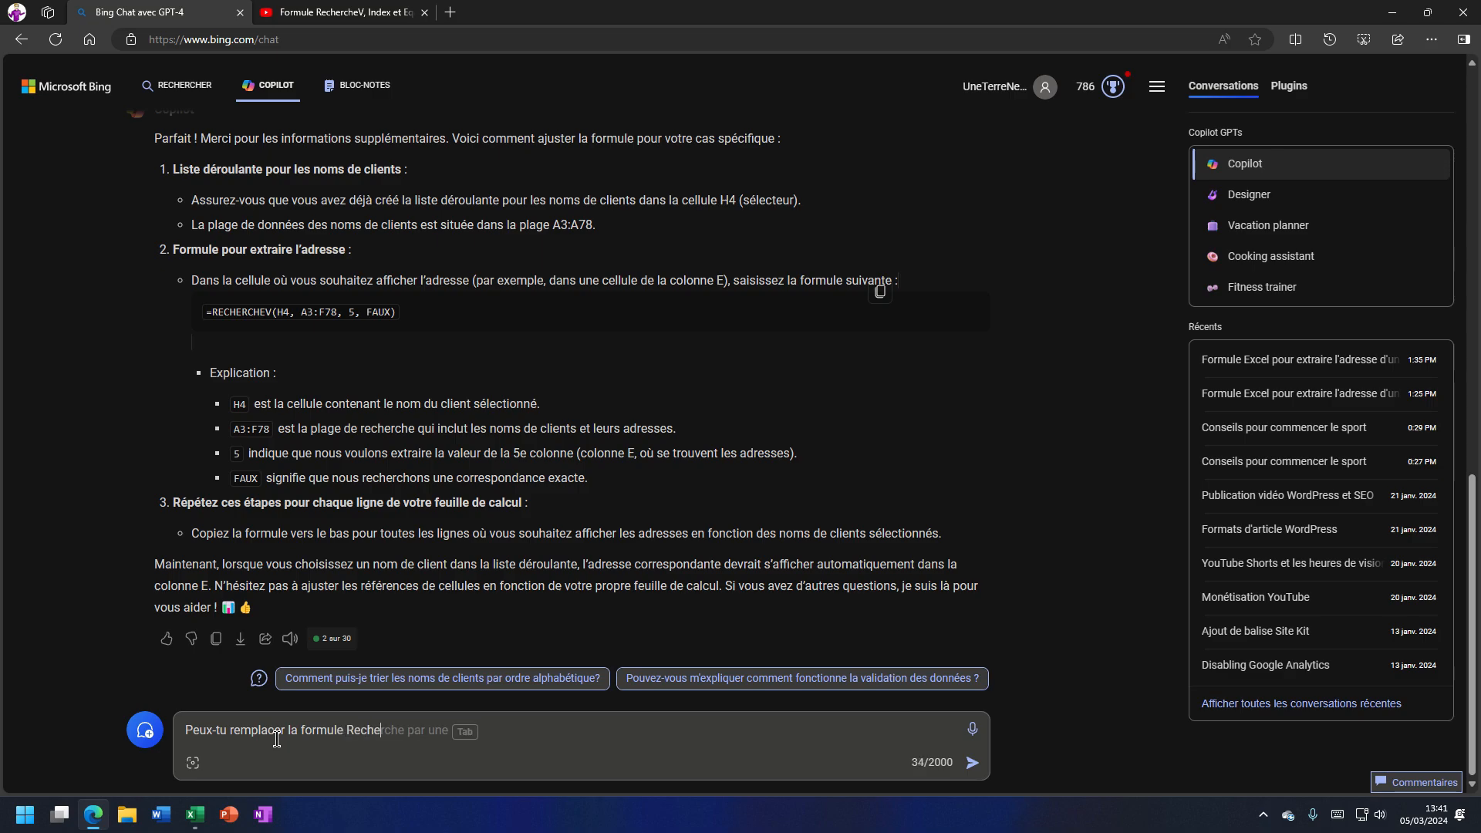
{"action": "type", "text": "rcheV par les formules In"}
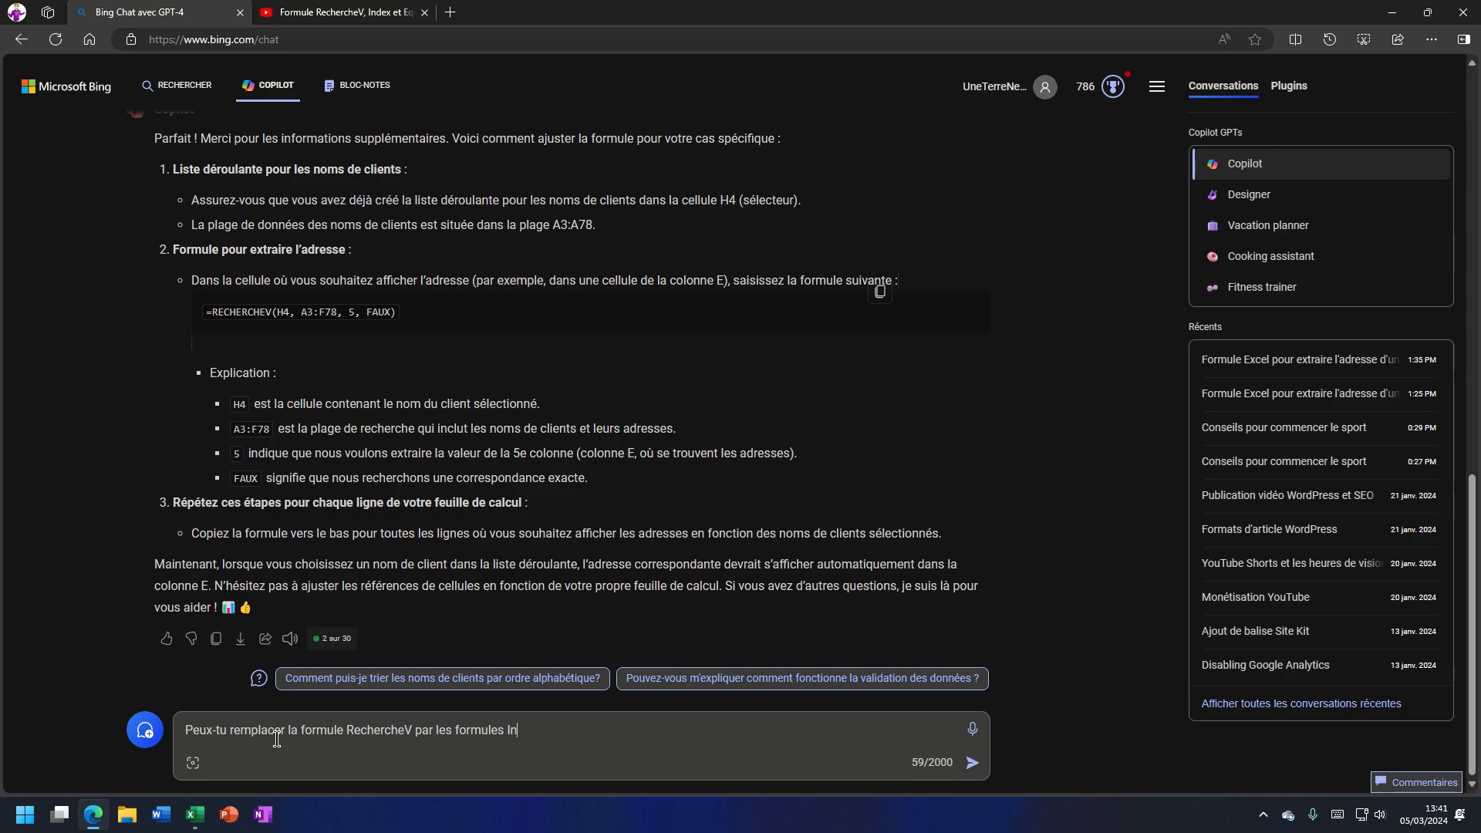
{"action": "type", "text": "dex et EquivX"}
{"action": "key", "text": "Return"}
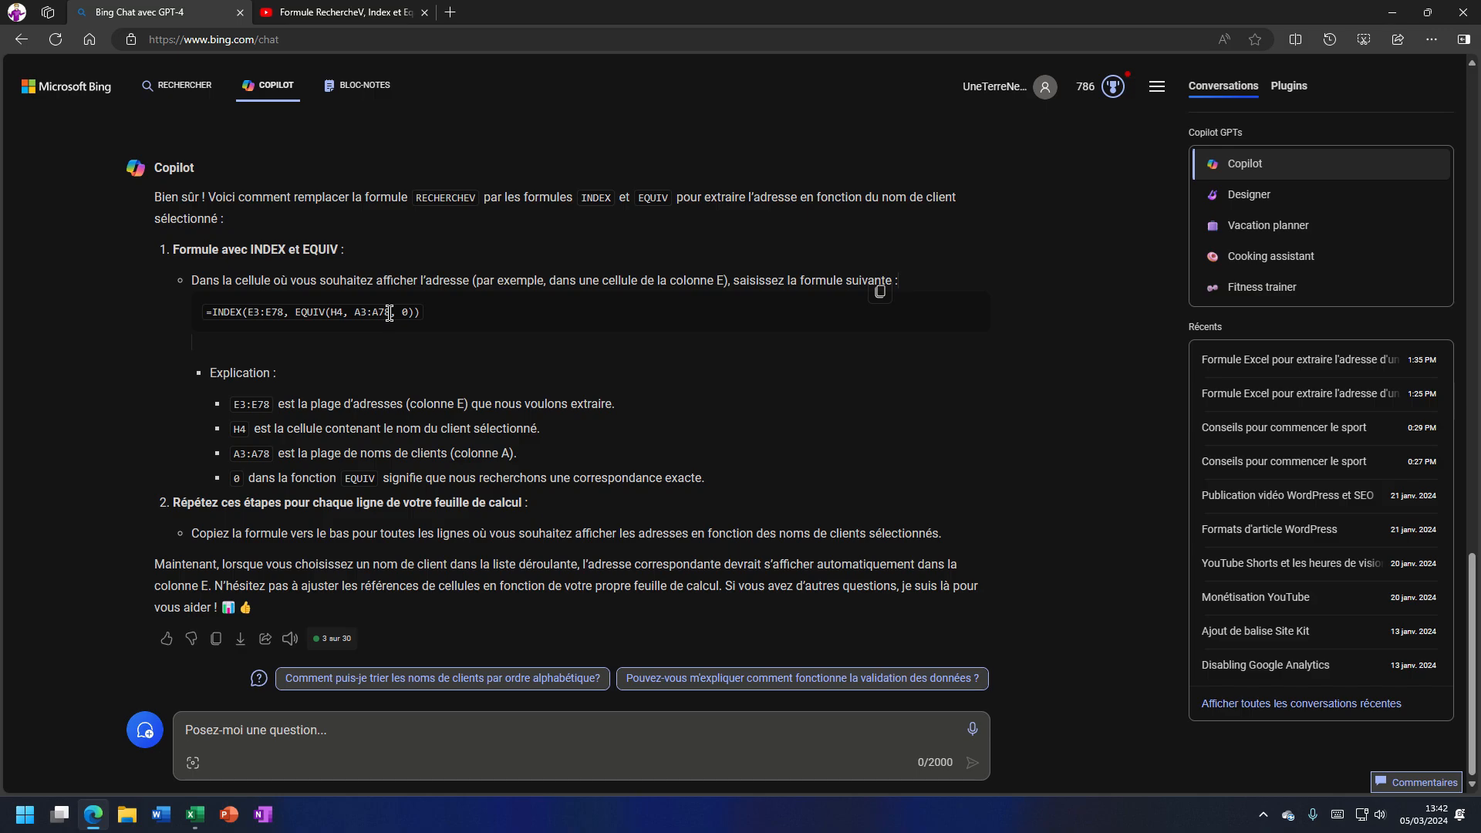
Compare Copilot's RECHERCHEV and INDEX/EQUIV answers, and copy the formula =INDEX(E3:E78, EQUIV(H4, A3:A78, 0)).
{"action": "scroll", "coordinate": [385, 451], "scroll_direction": "up", "scroll_amount": 12}
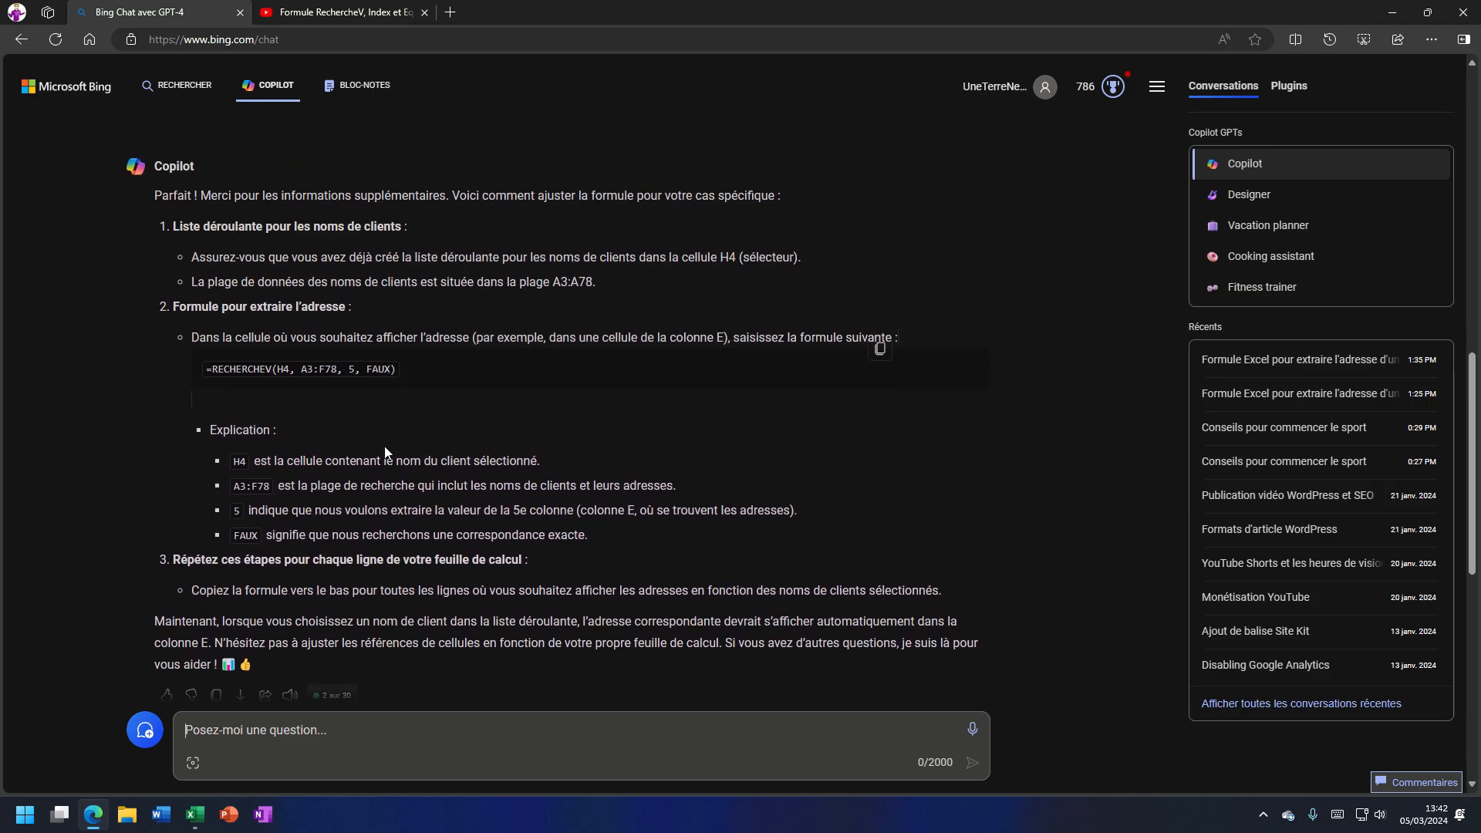
{"action": "scroll", "coordinate": [365, 537], "scroll_direction": "down", "scroll_amount": 7}
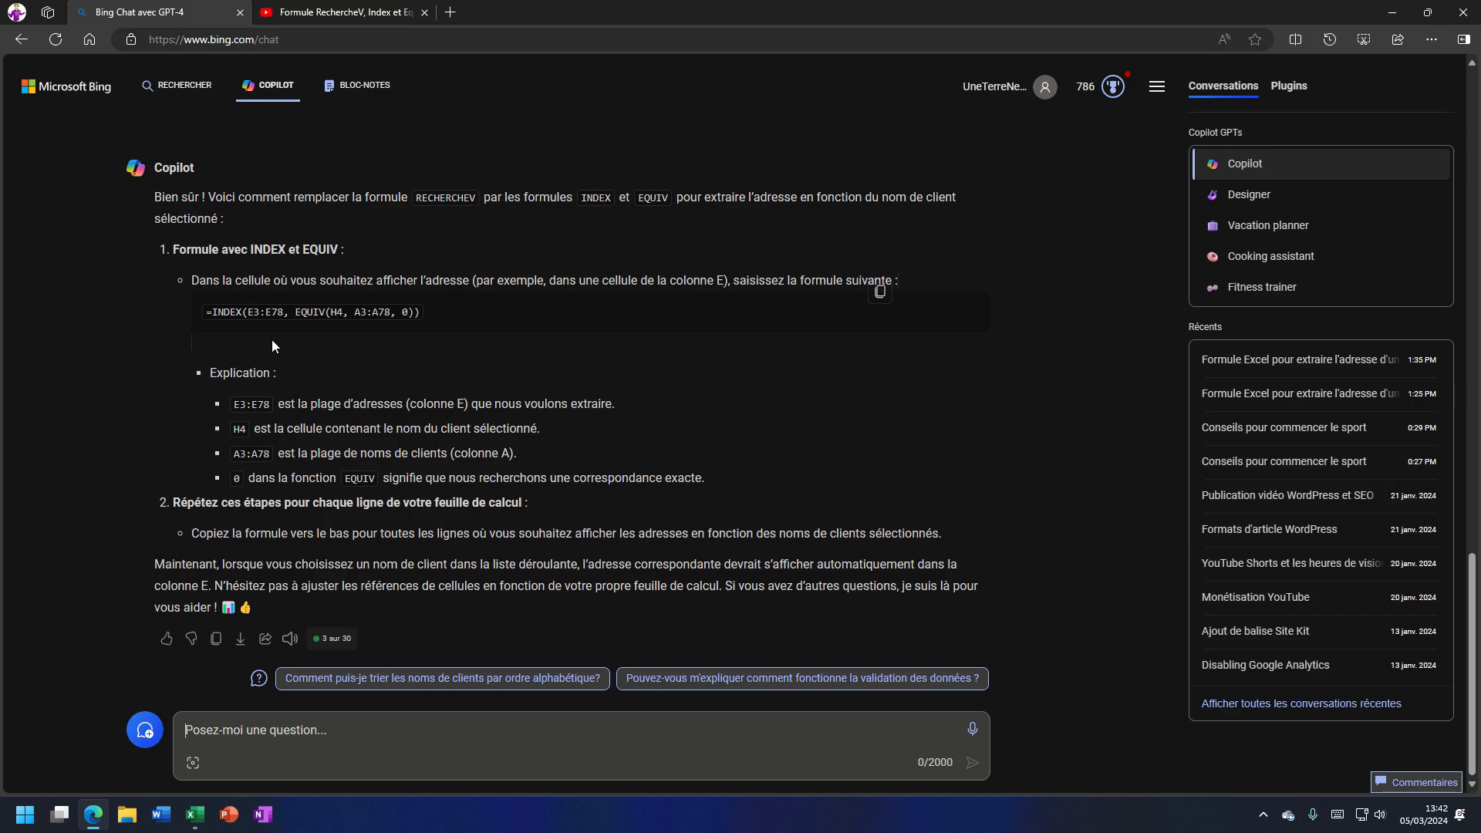
{"action": "scroll", "coordinate": [290, 367], "scroll_direction": "up", "scroll_amount": 10}
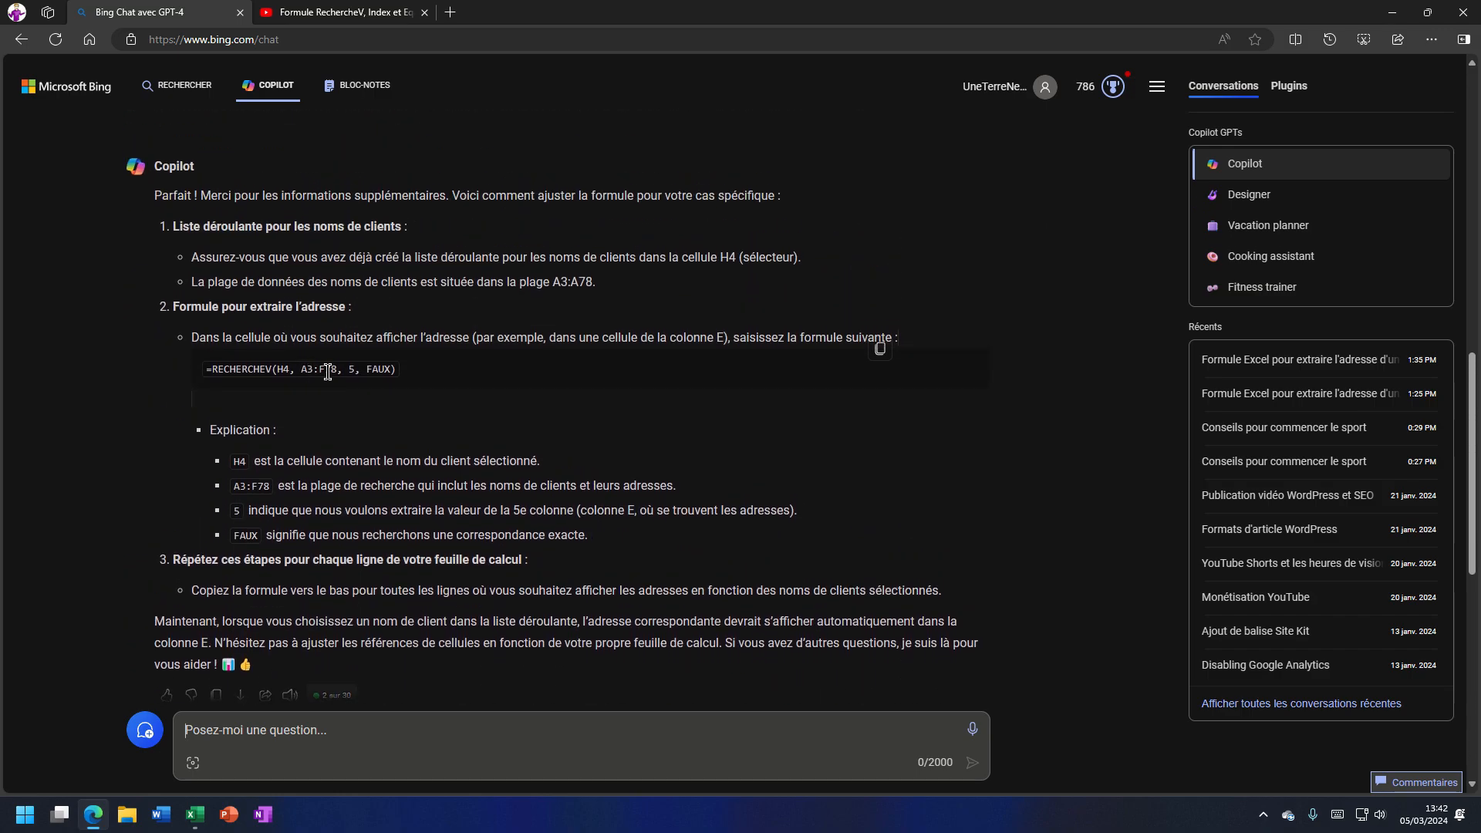
{"action": "scroll", "coordinate": [338, 473], "scroll_direction": "down", "scroll_amount": 10}
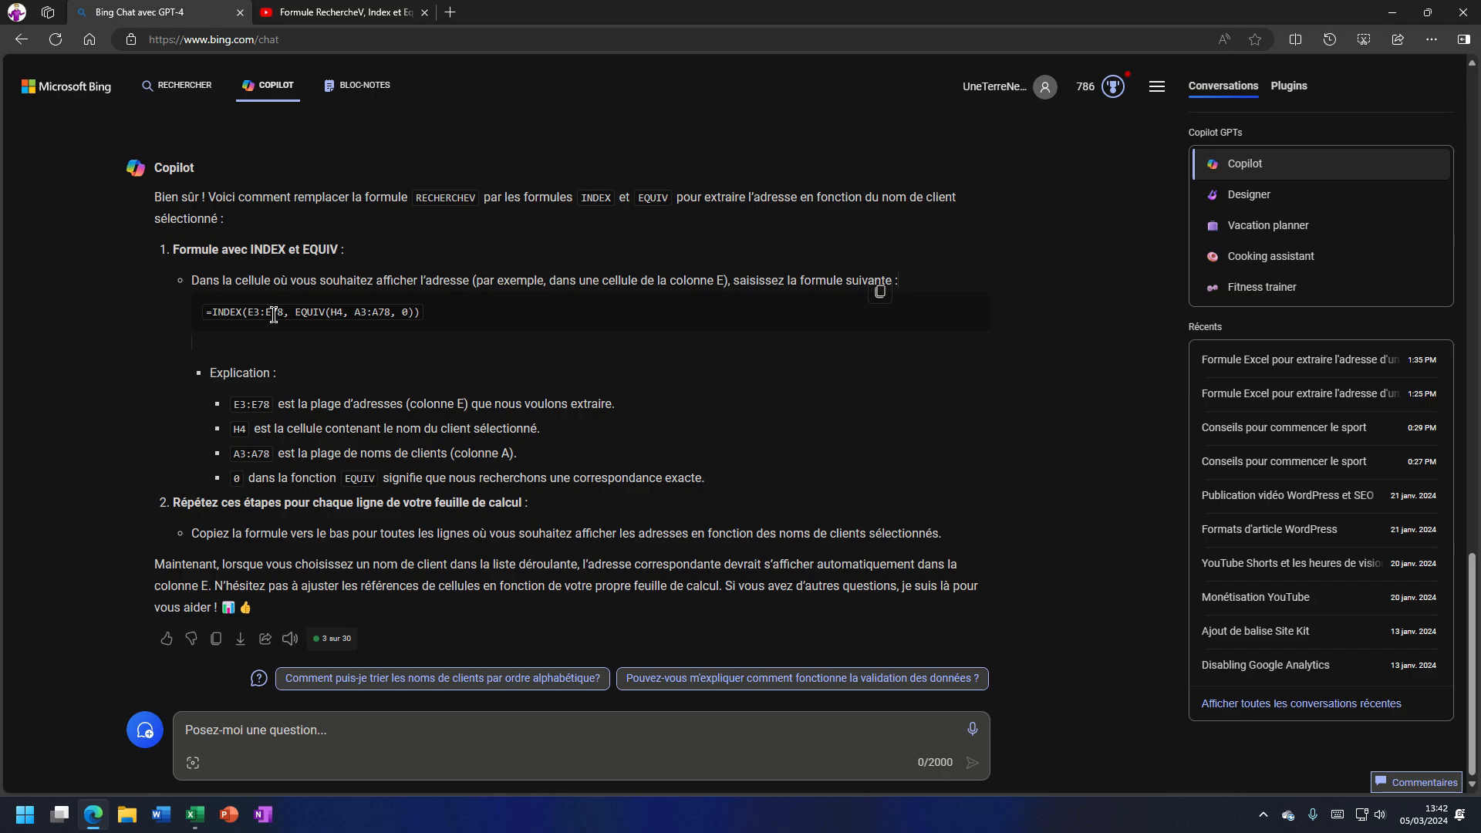
{"action": "left_click_drag", "start_coordinate": [209, 311], "coordinate": [423, 312]}
{"action": "key", "text": "ctrl+c"}
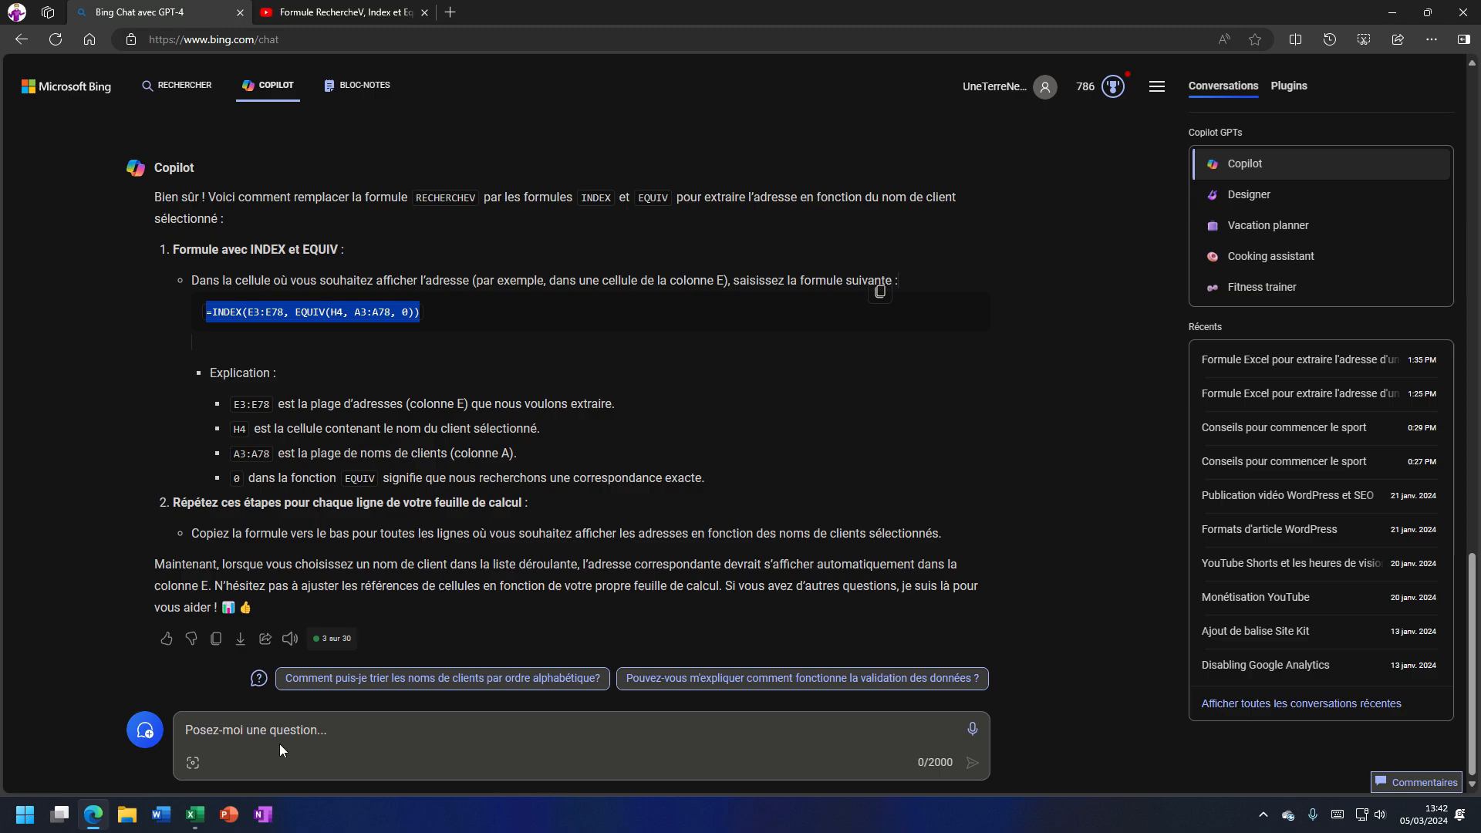
Switch to the Excel workbook and replace the formula in cell I4 with the copied =INDEX(E3:E78, EQUIV(H4, A3:A78, 0)).
{"action": "left_click", "coordinate": [198, 815]}
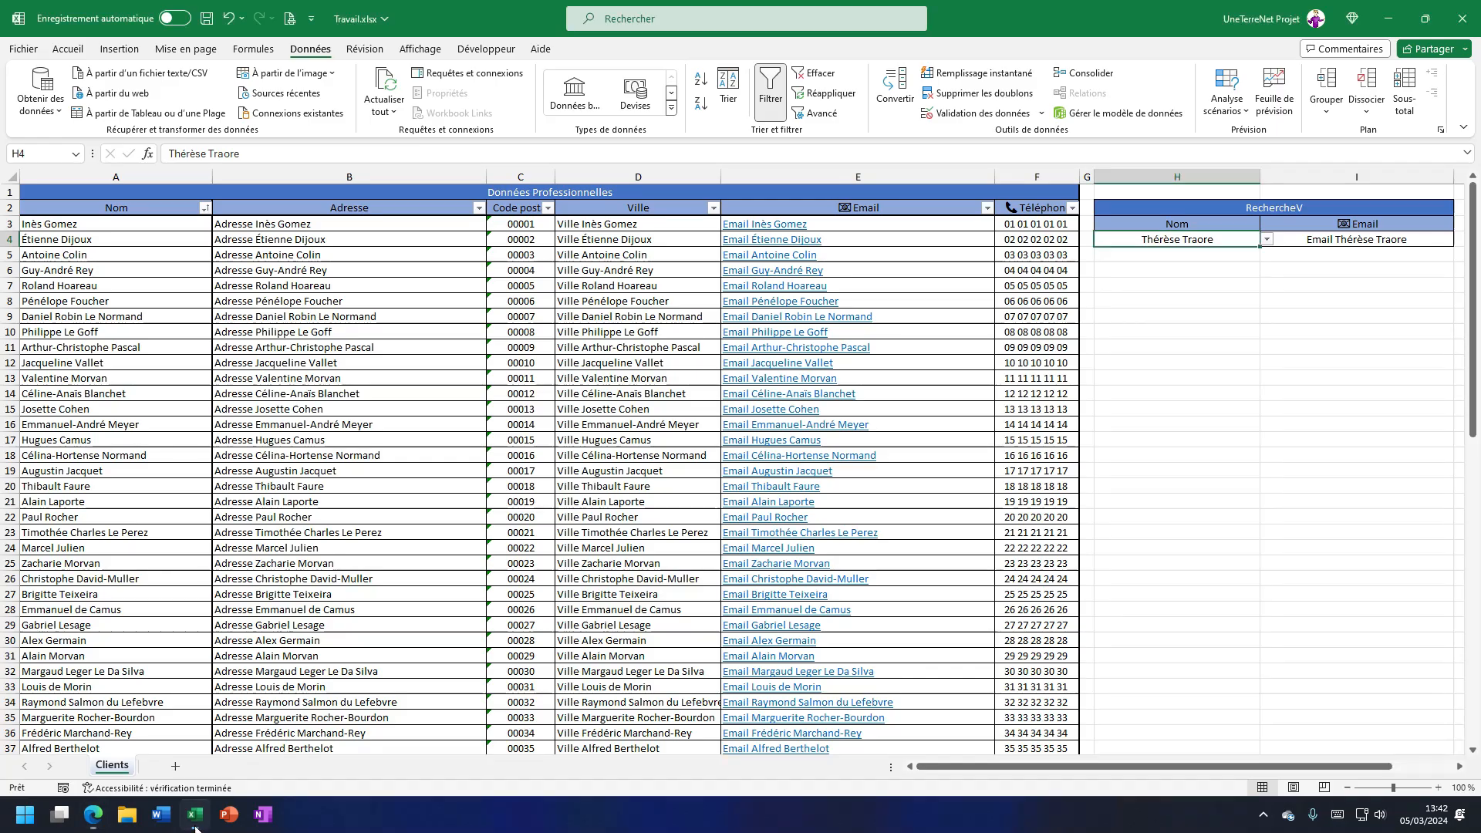
{"action": "left_click", "coordinate": [1375, 244]}
{"action": "left_click_drag", "start_coordinate": [461, 153], "coordinate": [13, 169]}
{"action": "key", "text": "BackSpace"}
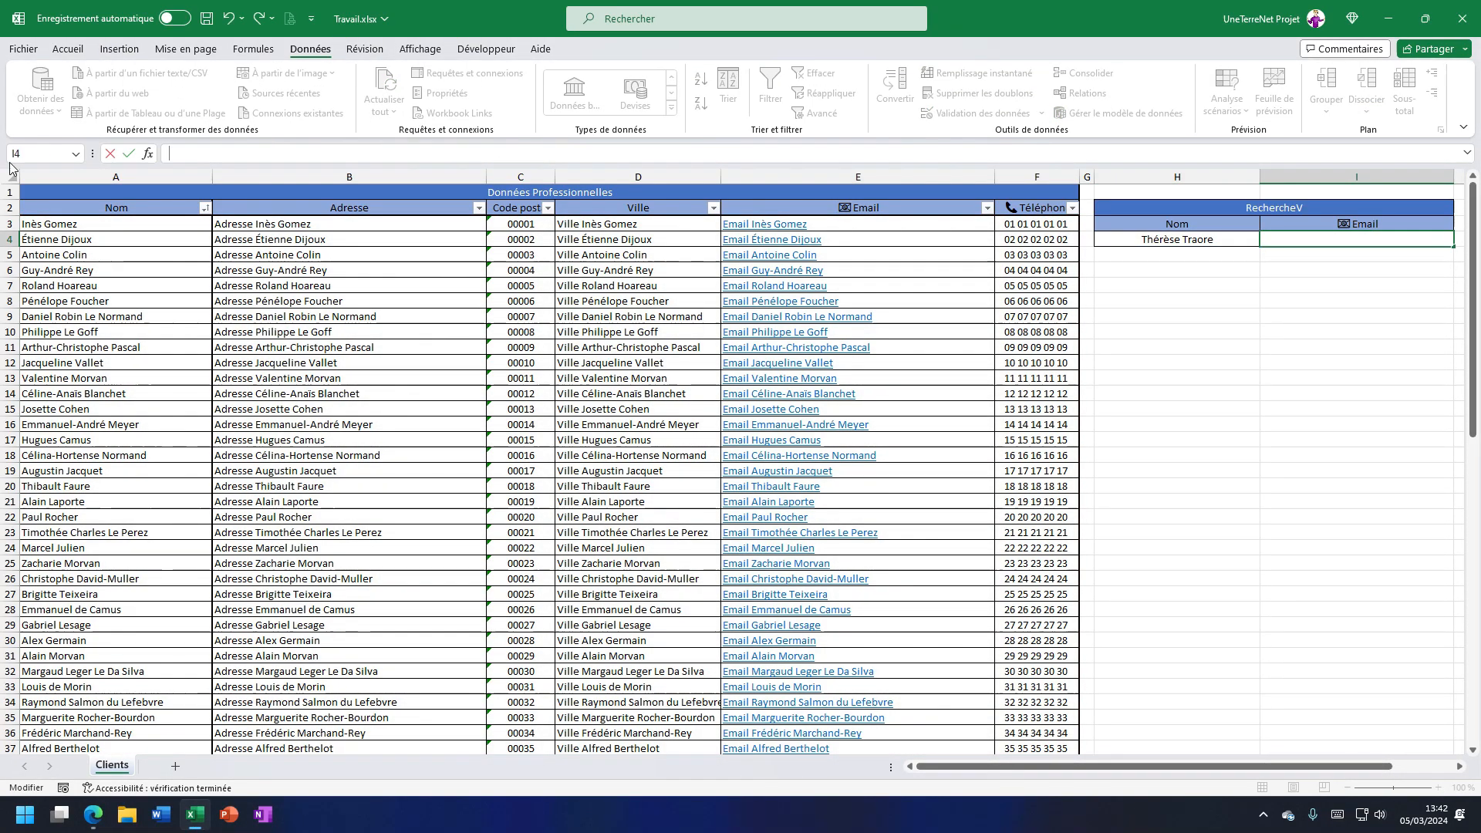
{"action": "key", "text": "ctrl+v"}
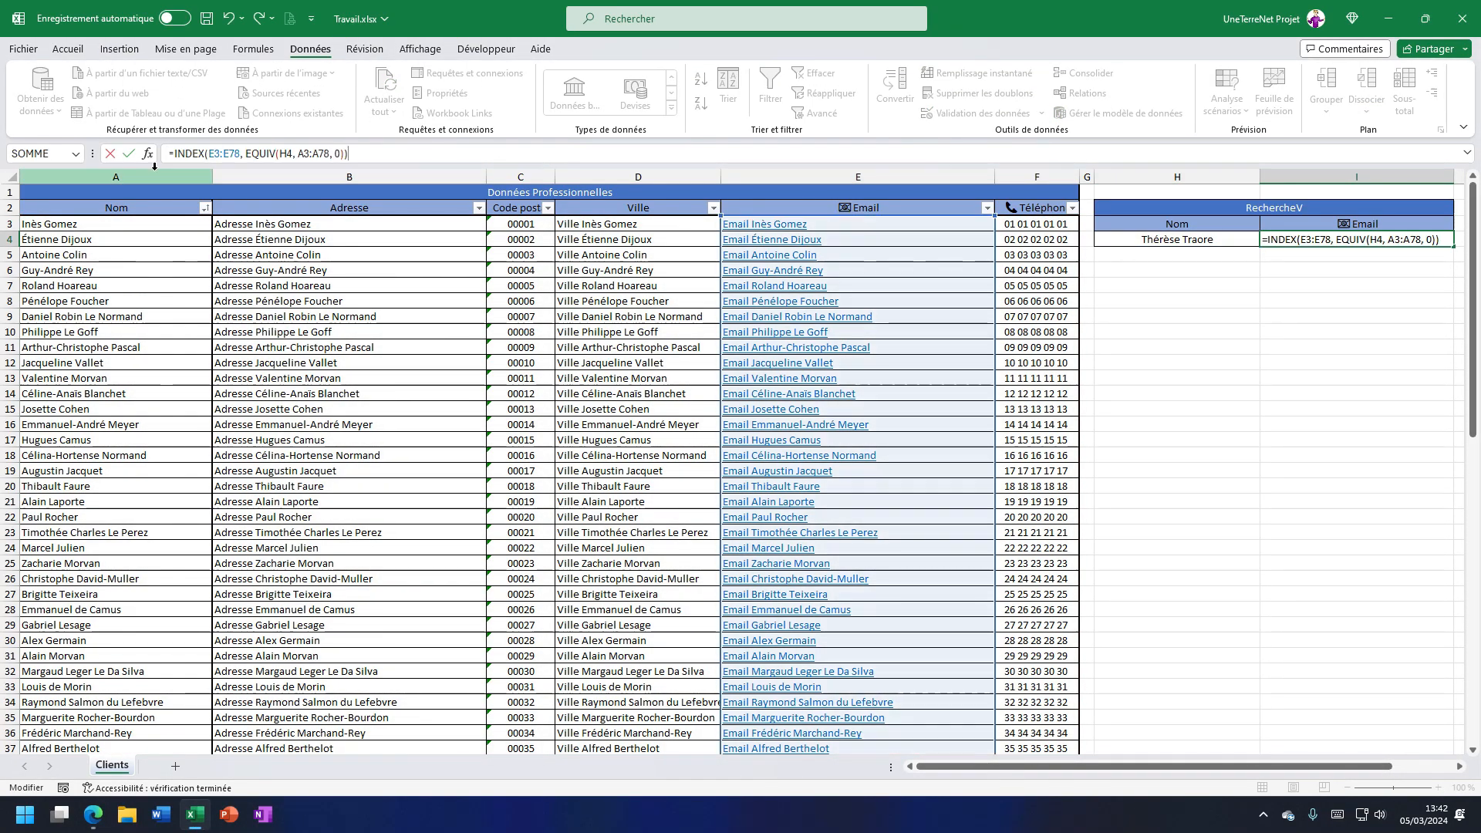
Replace the three commas in the I4 formula with semicolons, giving =INDEX(E3:E78; EQUIV(H4; A3:A78; 0)), and validate it.
{"action": "left_click", "coordinate": [239, 154]}
{"action": "type", "text": ";"}
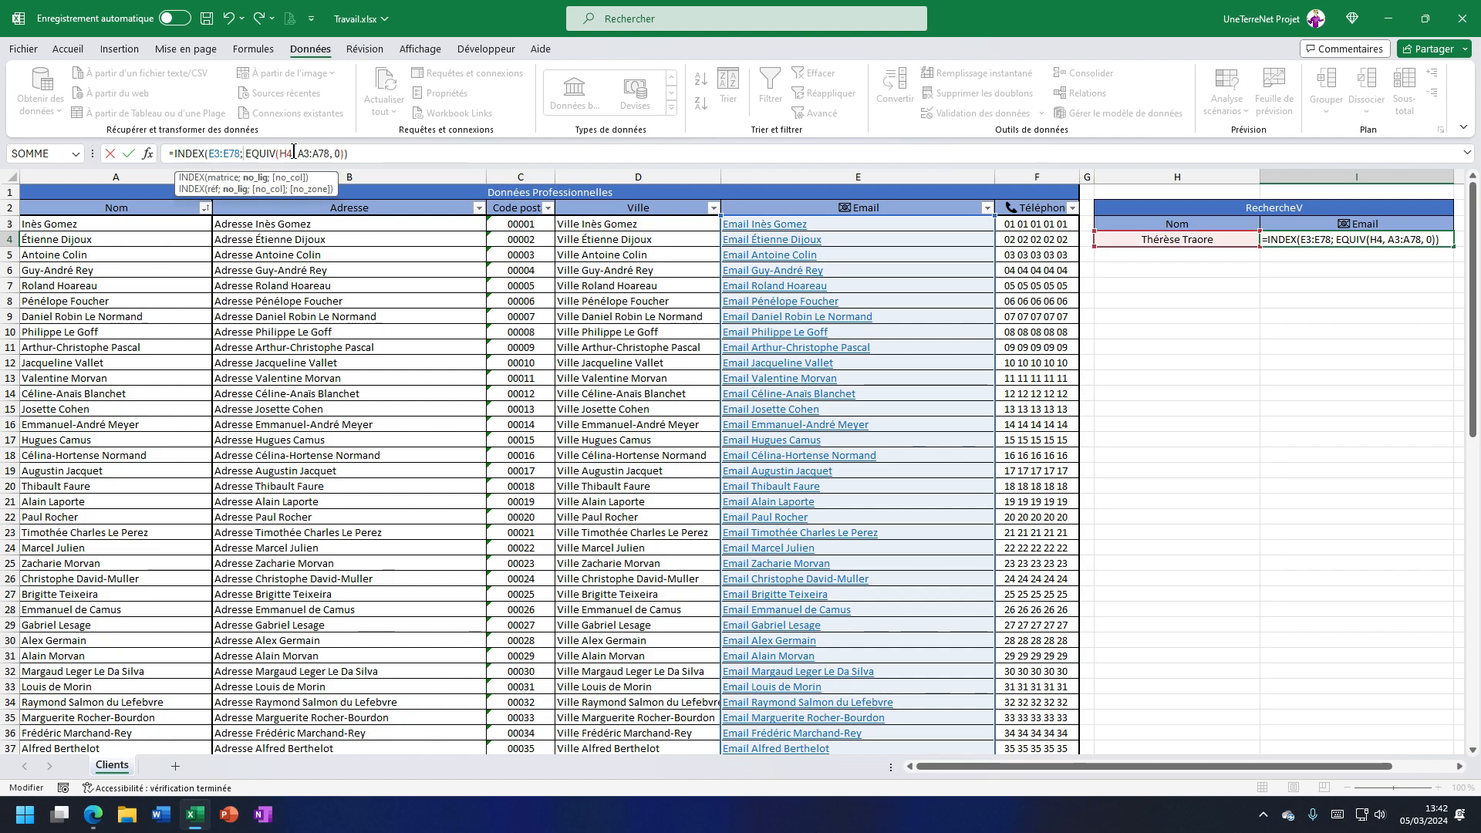
{"action": "type", "text": ";"}
{"action": "left_click_drag", "start_coordinate": [293, 153], "coordinate": [330, 153]}
{"action": "type", "text": ";"}
{"action": "left_click", "coordinate": [389, 153]}
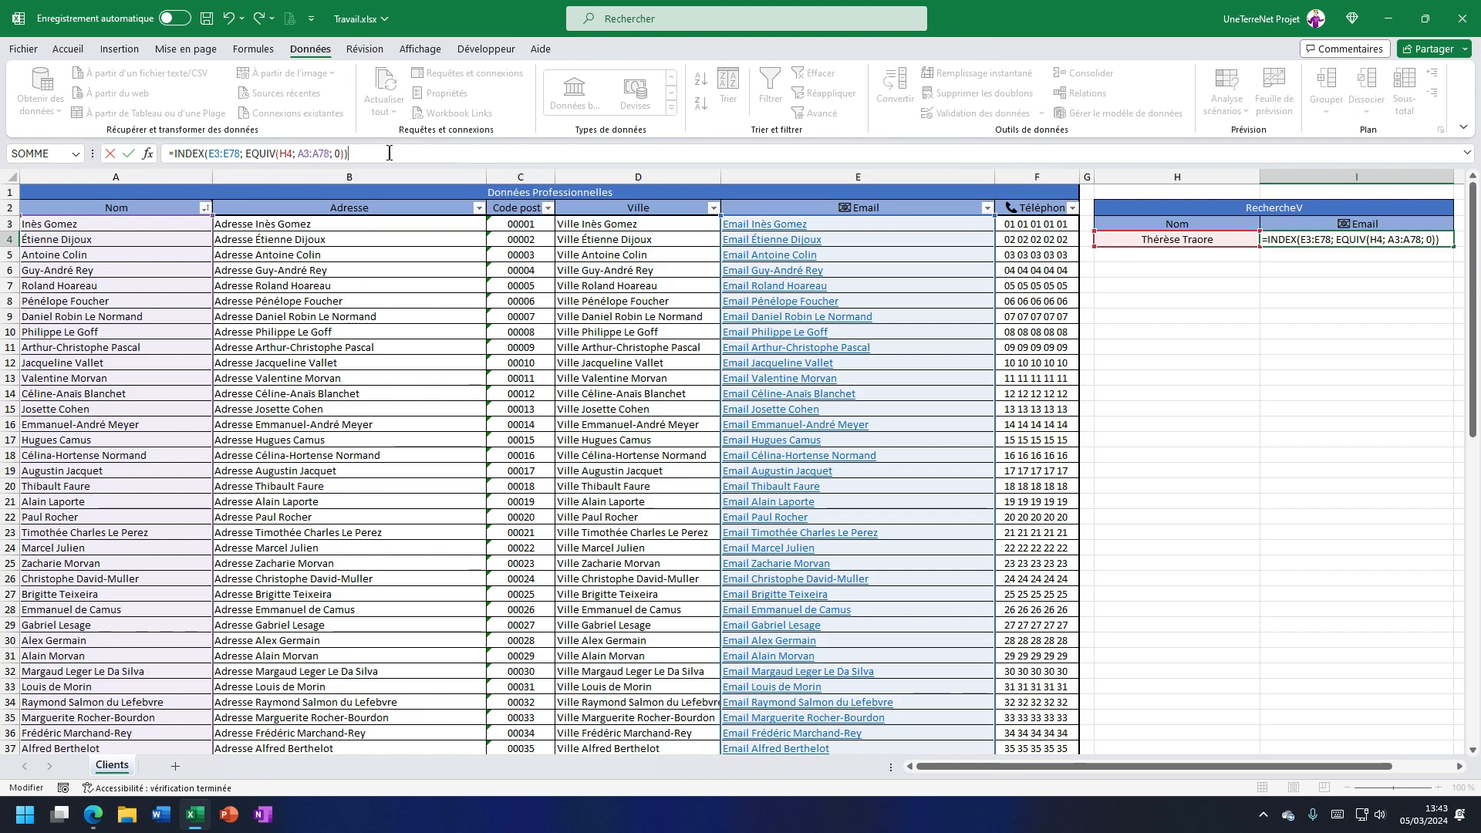
{"action": "key", "text": "Return"}
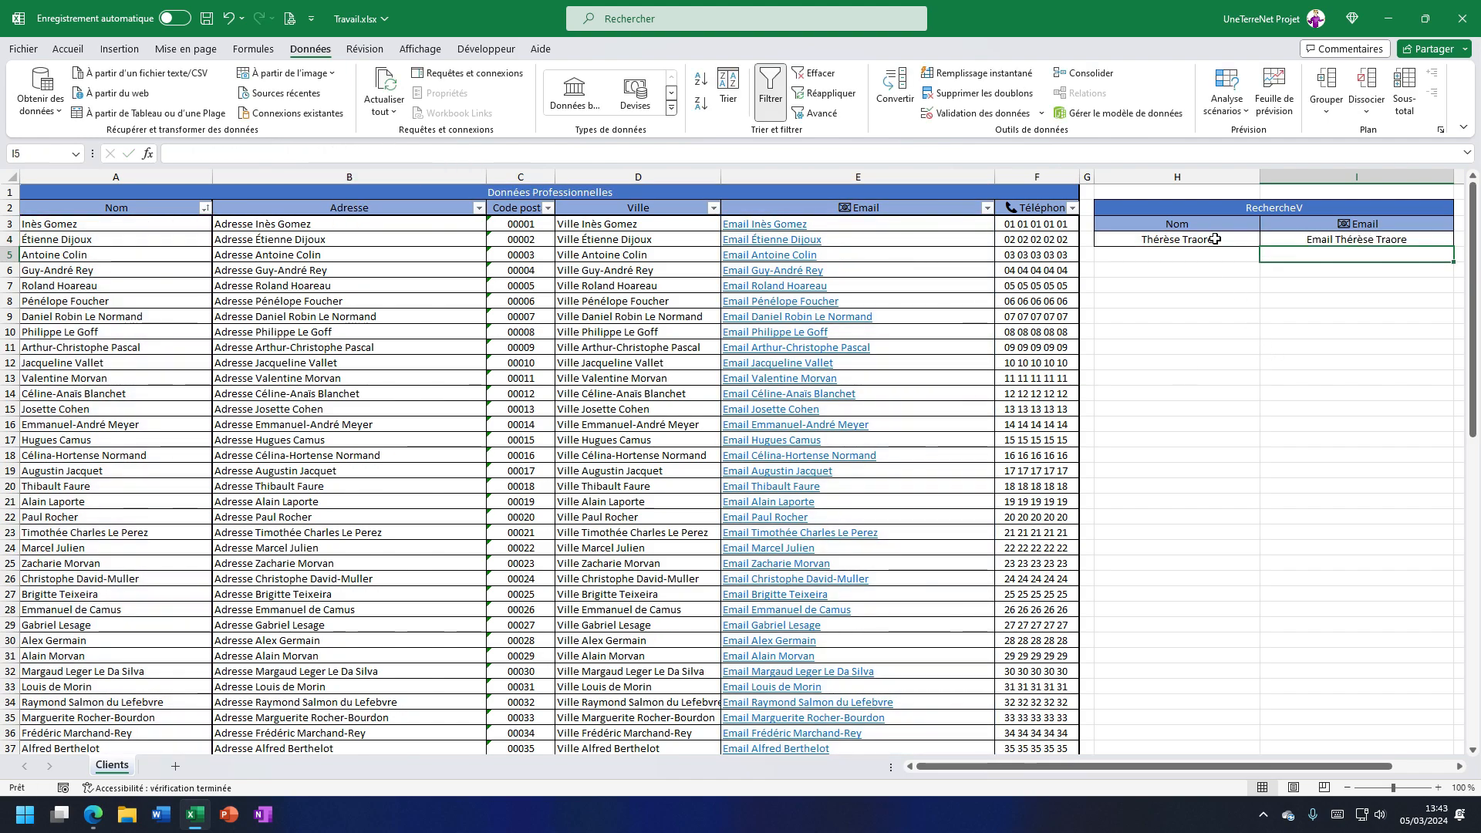
Test the INDEX/EQUIV formula by choosing two different clients in turn from the name list in cell H4.
{"action": "left_click", "coordinate": [1215, 239]}
{"action": "left_click", "coordinate": [1266, 239]}
{"action": "left_click", "coordinate": [1159, 266]}
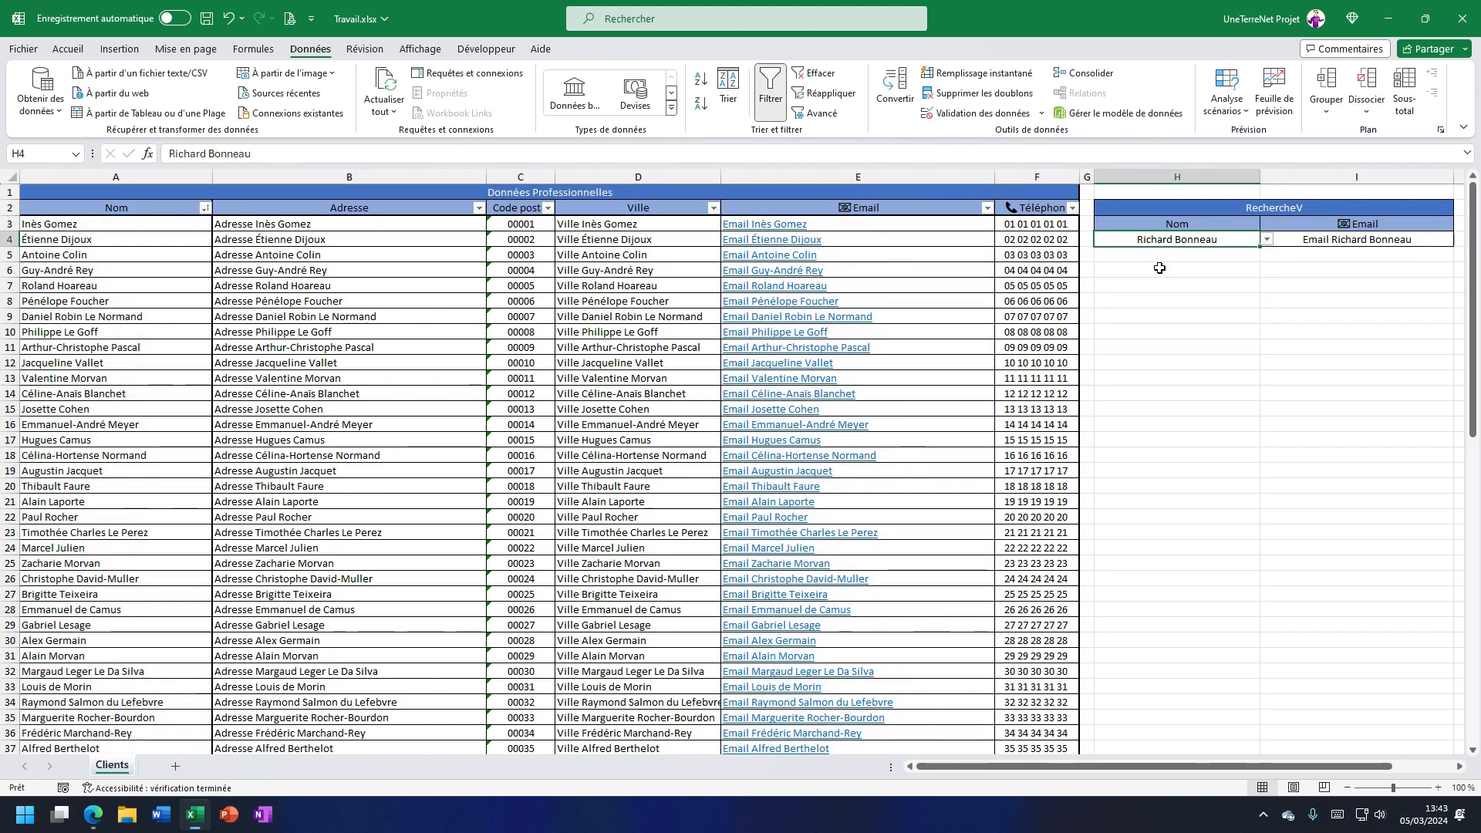
{"action": "left_click", "coordinate": [1265, 239]}
{"action": "left_click", "coordinate": [1160, 347]}
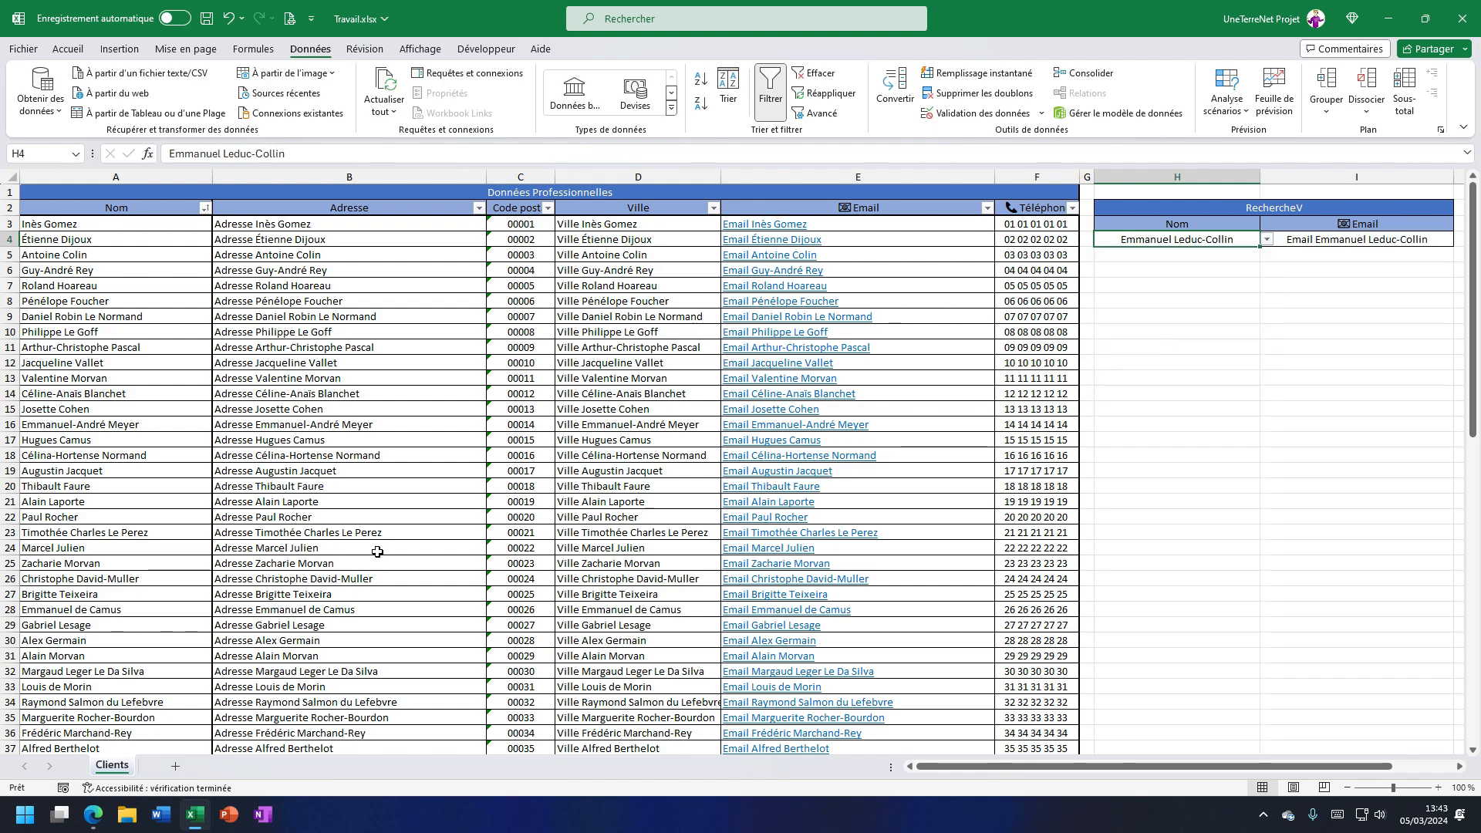
Switch to Copilot in Edge and ask: "peux-tu remplacer les virgules par des points virgule dans la formule ?".
{"action": "left_click", "coordinate": [93, 813]}
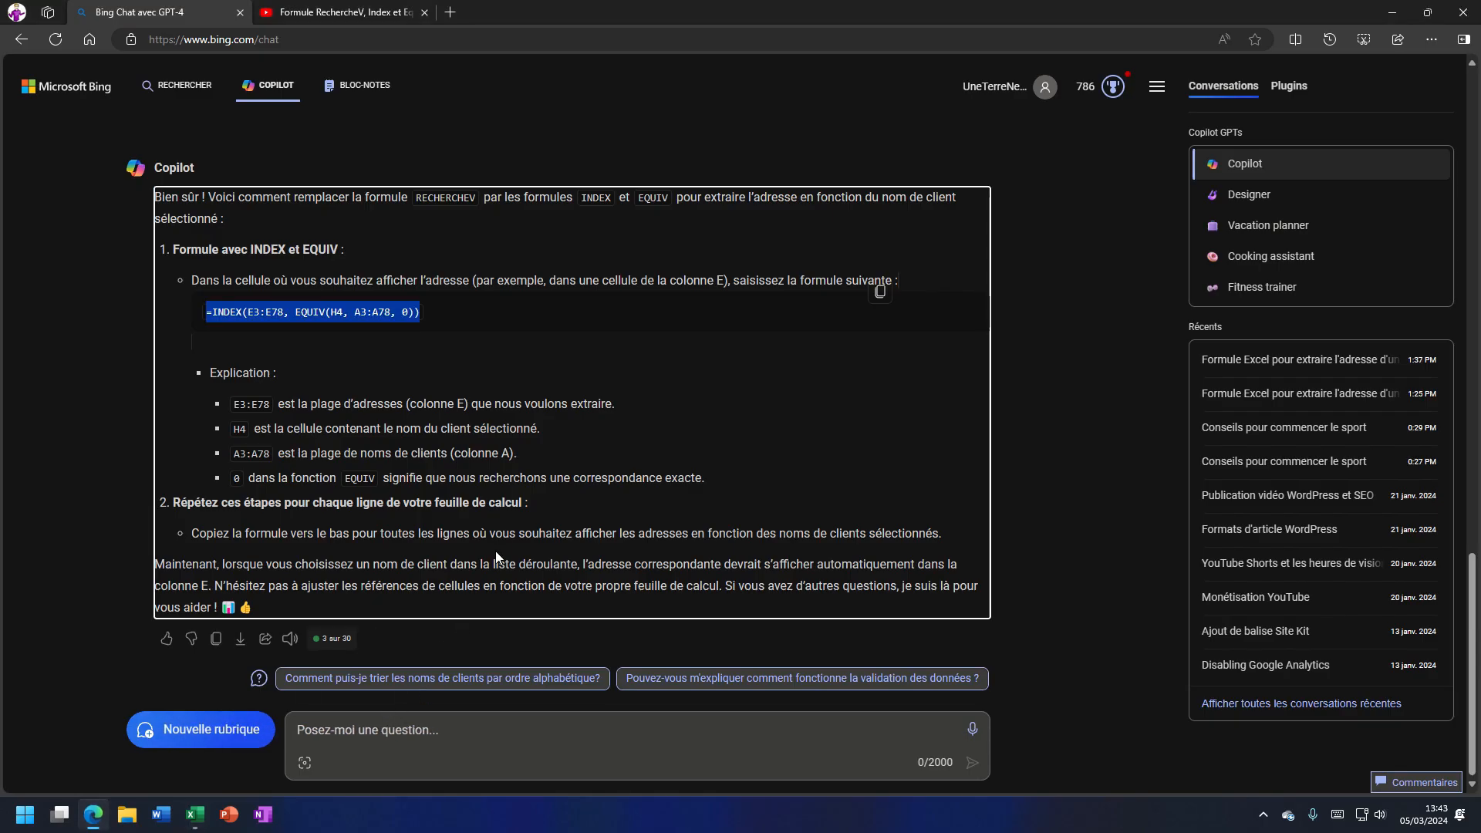
{"action": "left_click", "coordinate": [366, 731]}
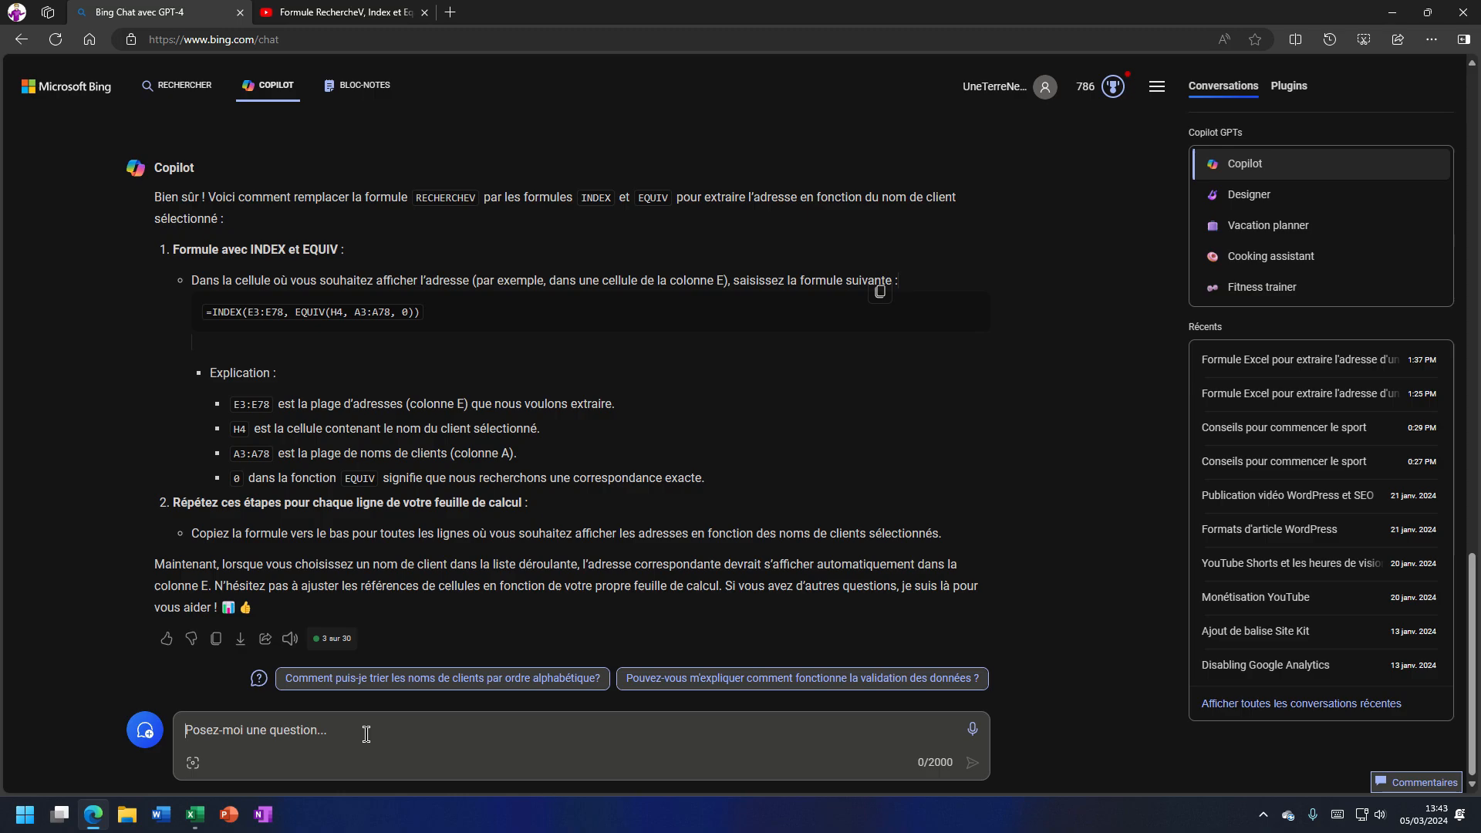
{"action": "type", "text": "peux-tu remplace"}
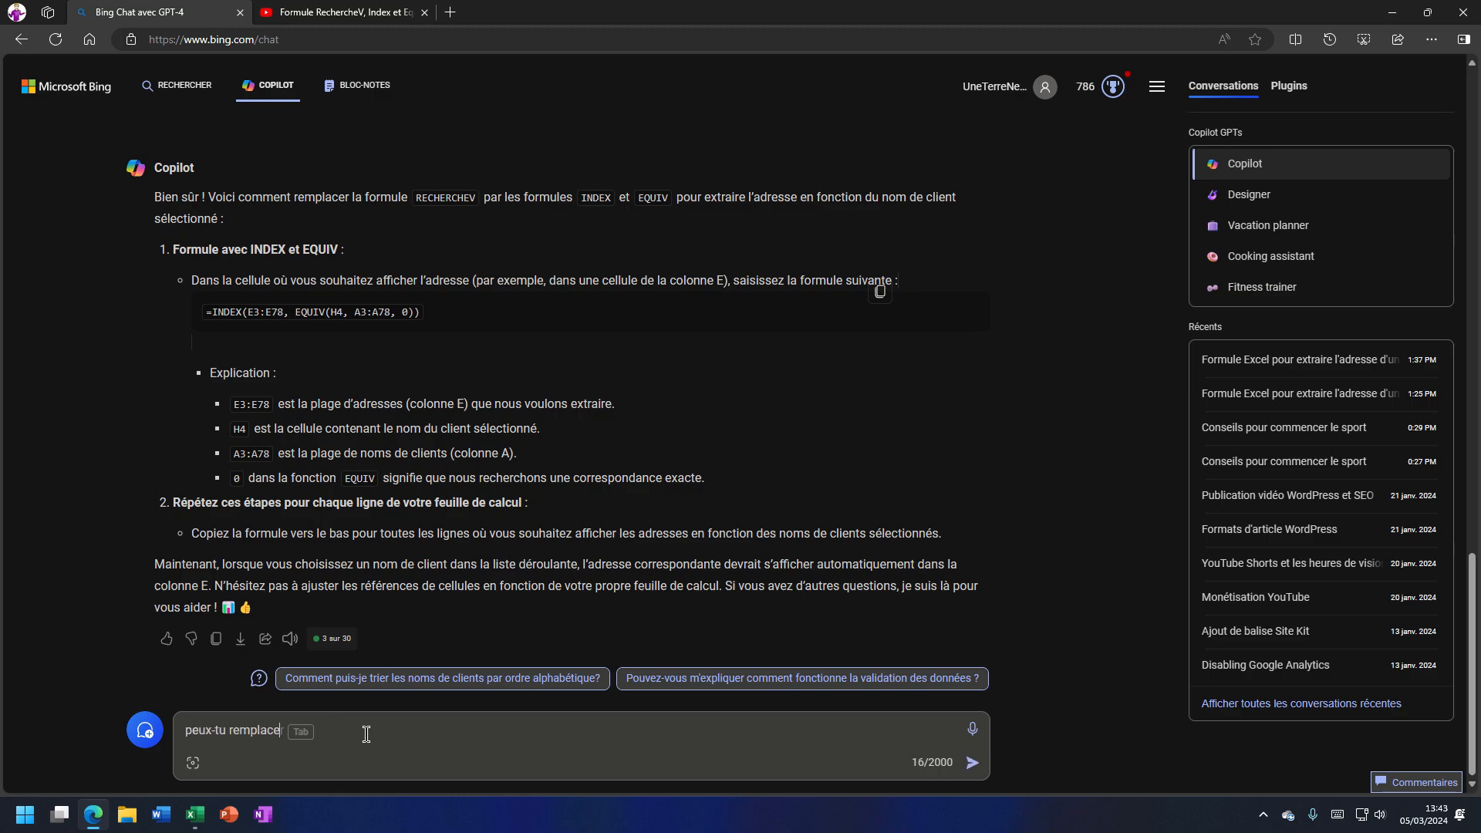
{"action": "type", "text": "r les virgules par des p"}
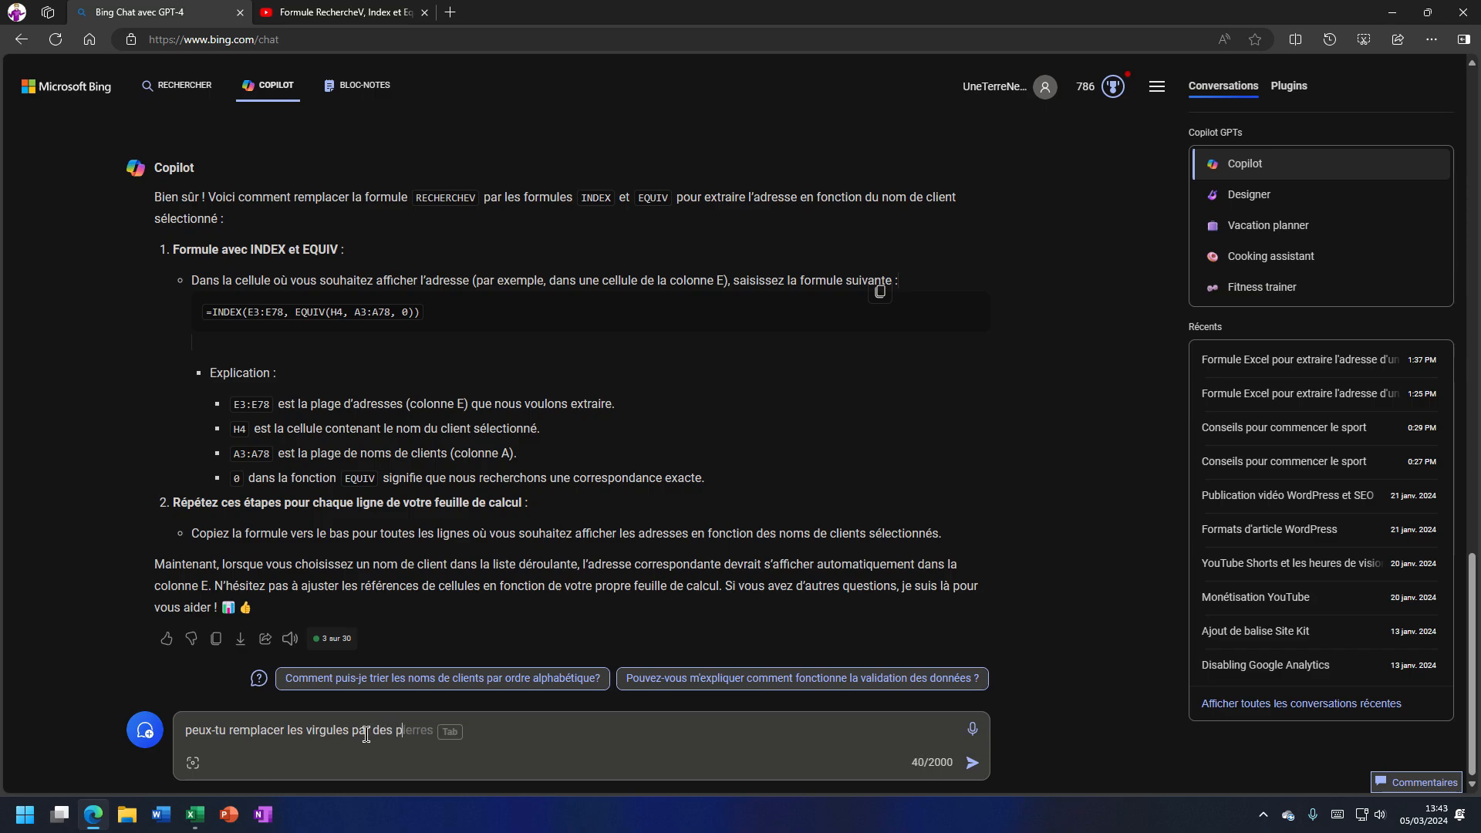
{"action": "type", "text": "oints virgule dans la formule ?"}
{"action": "key", "text": "Return"}
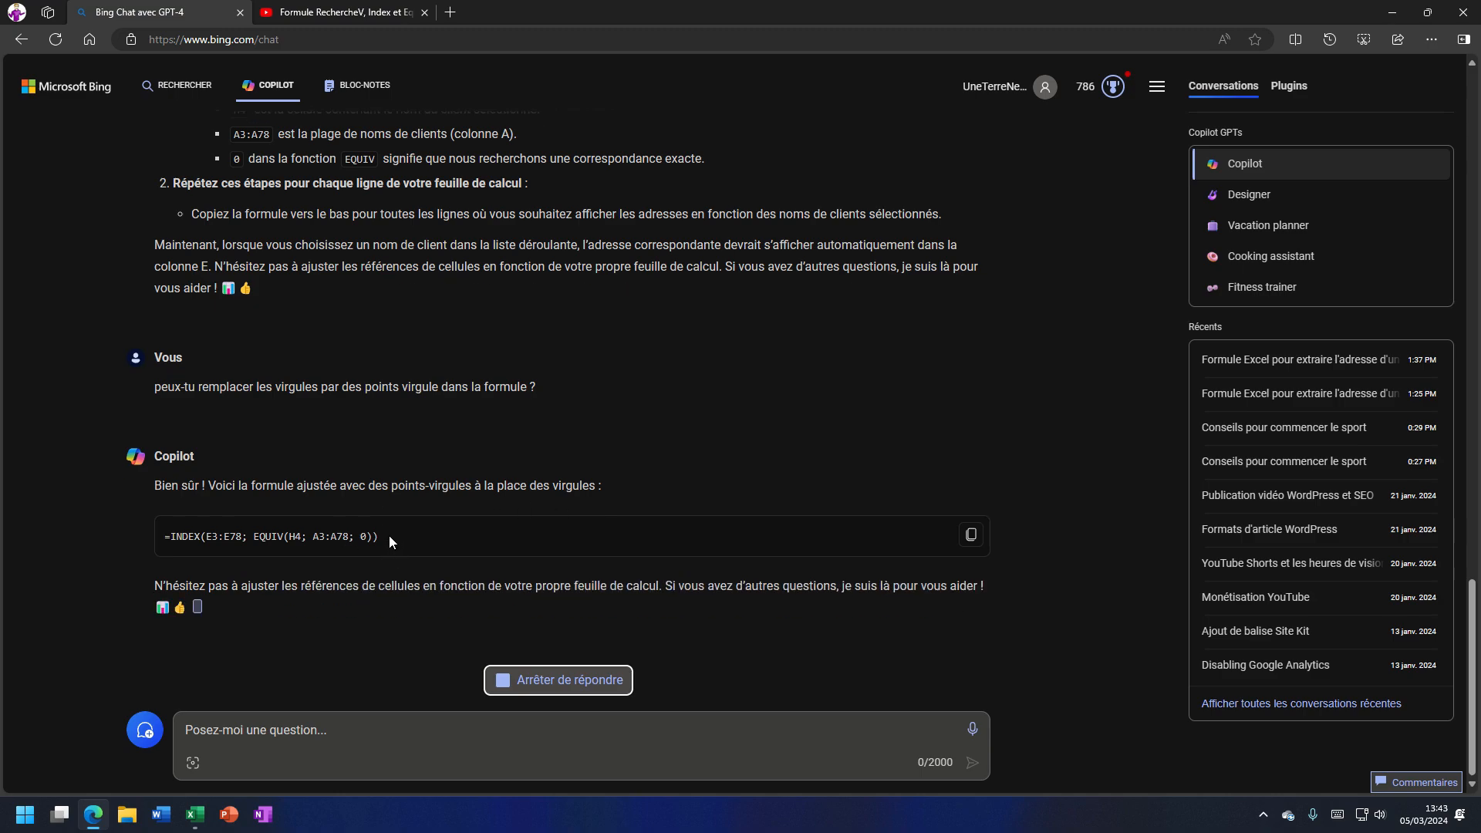
Copy Copilot's corrected formula =INDEX(E3:E78; EQUIV(H4; A3:A78; 0)) and enter it in cell I4 of the Excel workbook.
{"action": "left_click_drag", "start_coordinate": [389, 535], "coordinate": [166, 540]}
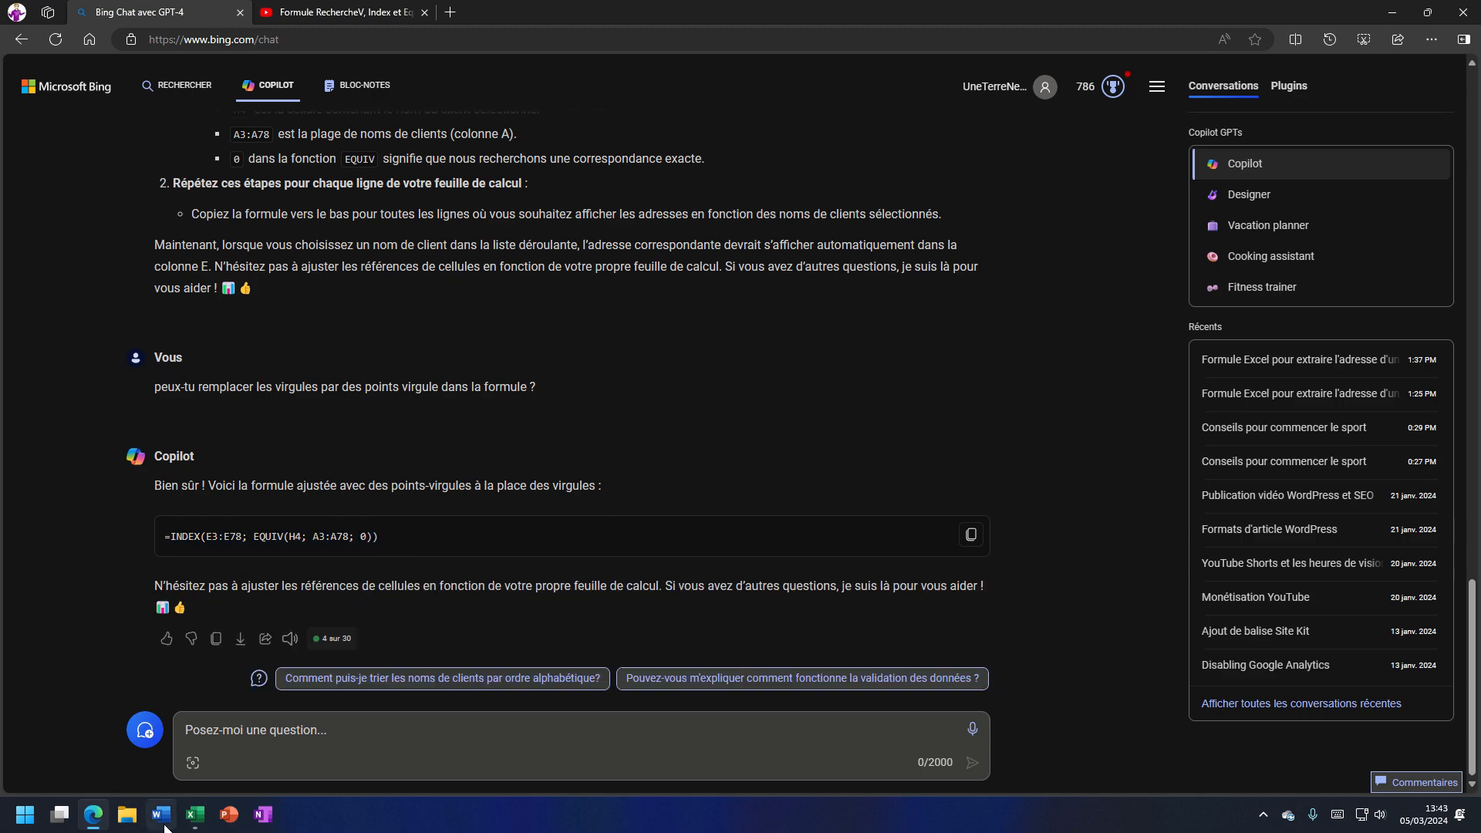
{"action": "left_click", "coordinate": [195, 814]}
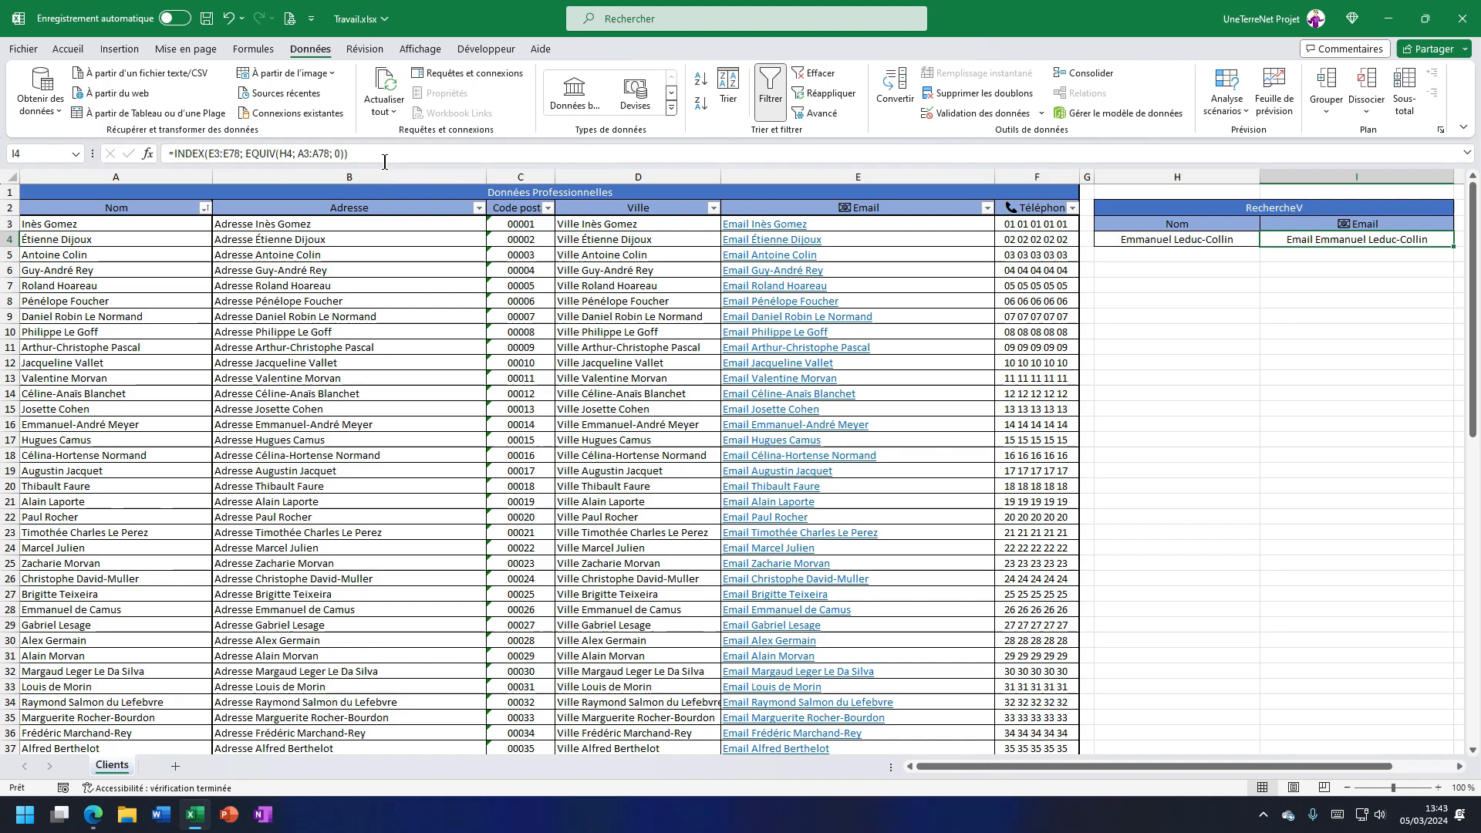
{"action": "left_click", "coordinate": [457, 151]}
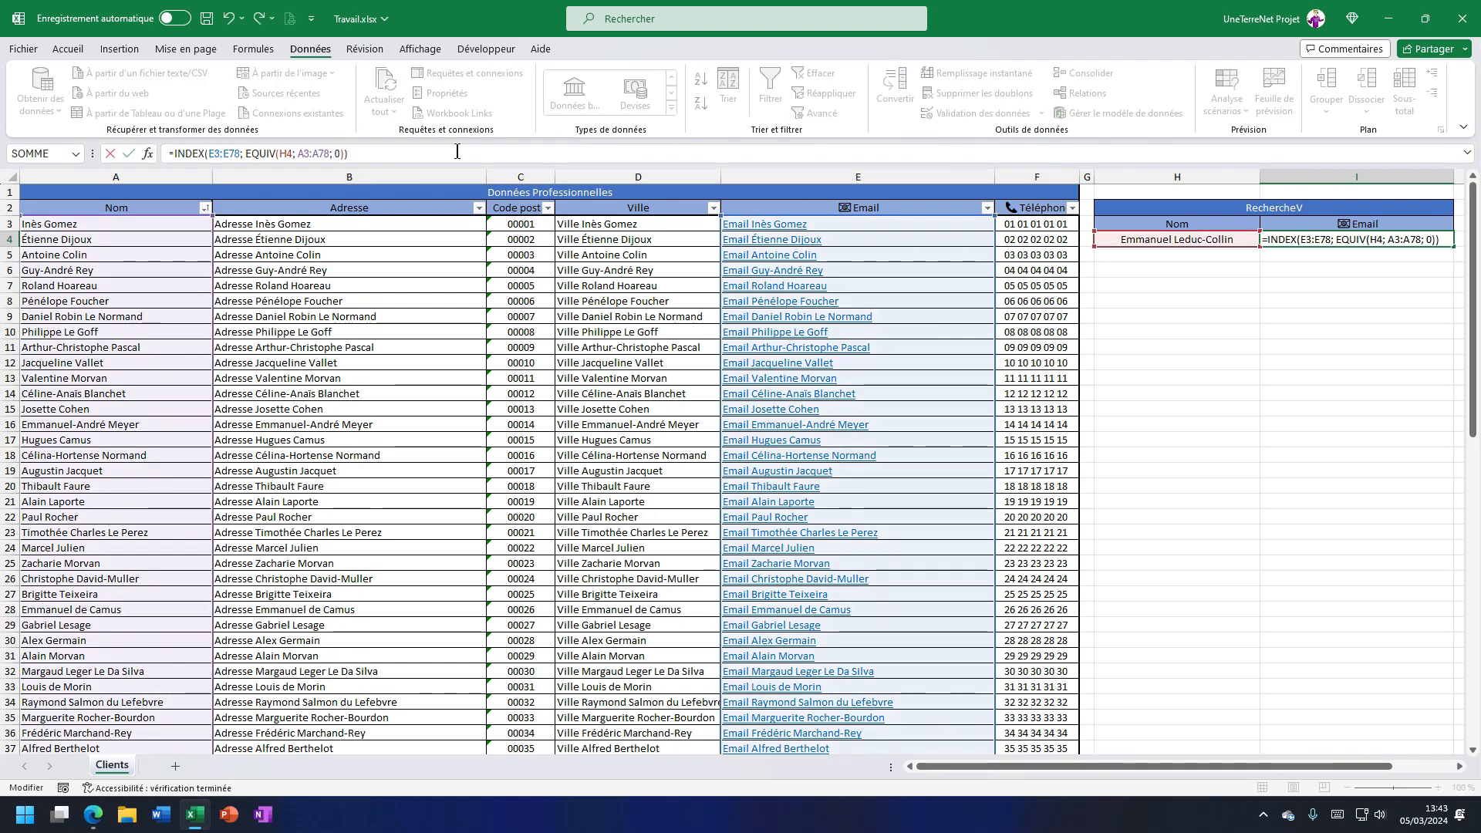
{"action": "key", "text": "Return"}
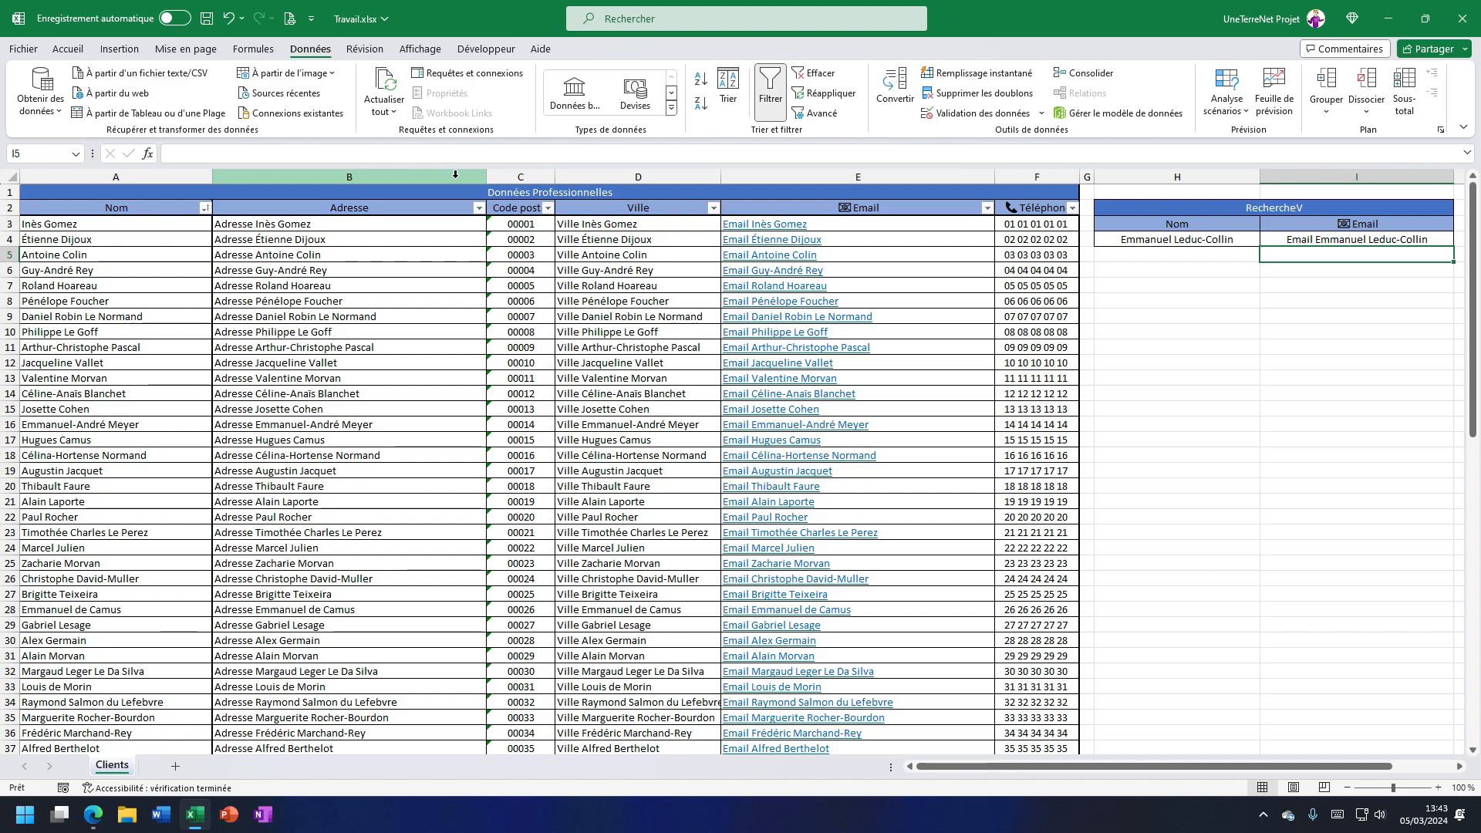
Return to Edge to review Copilot's INDEX/EQUIV explanation and the YouTube video on these formulas, and open Bing's search page for "Bing AI".
{"action": "left_click", "coordinate": [92, 813]}
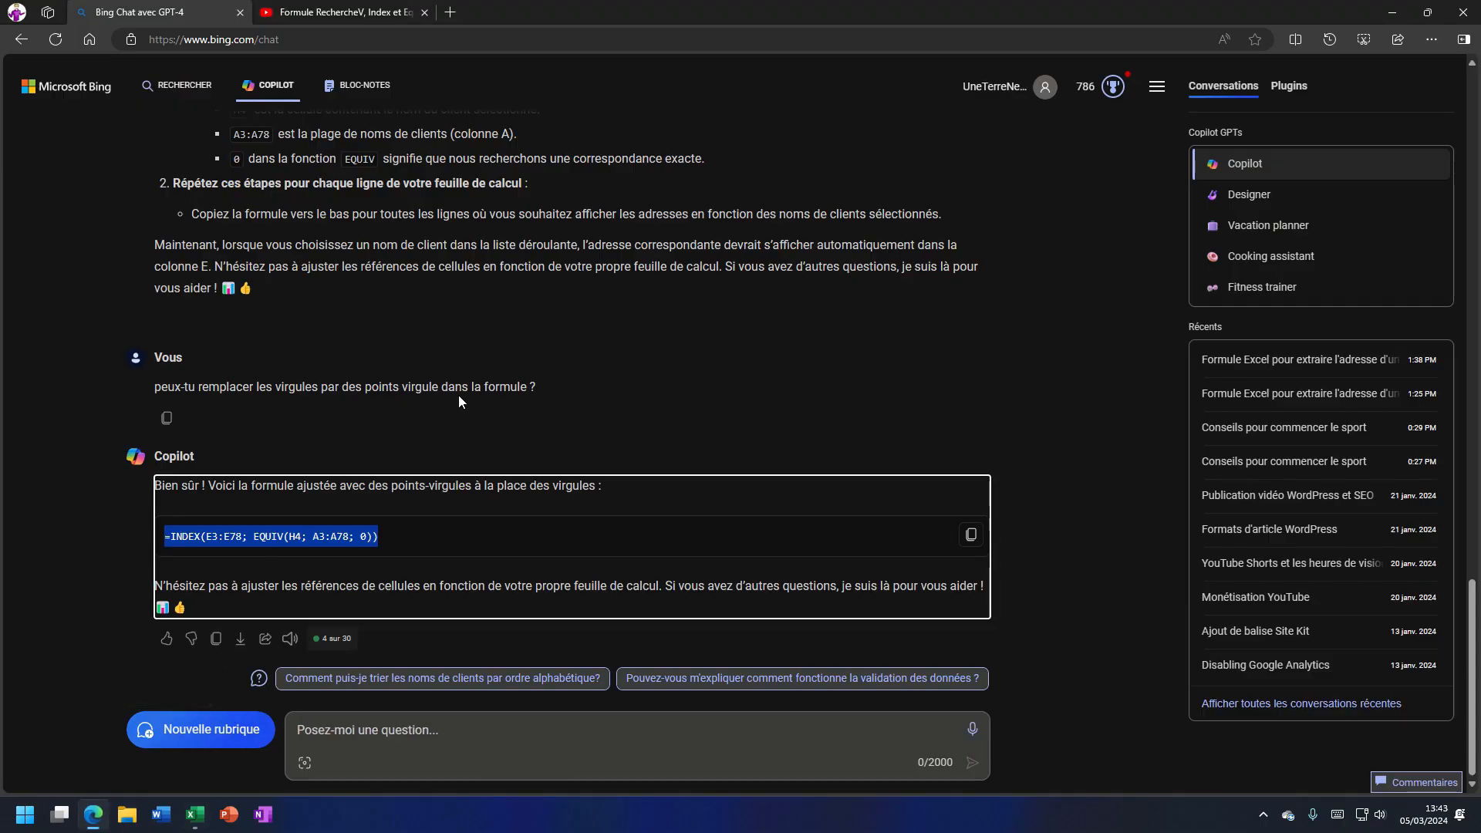
{"action": "scroll", "coordinate": [487, 432], "scroll_direction": "up", "scroll_amount": 4}
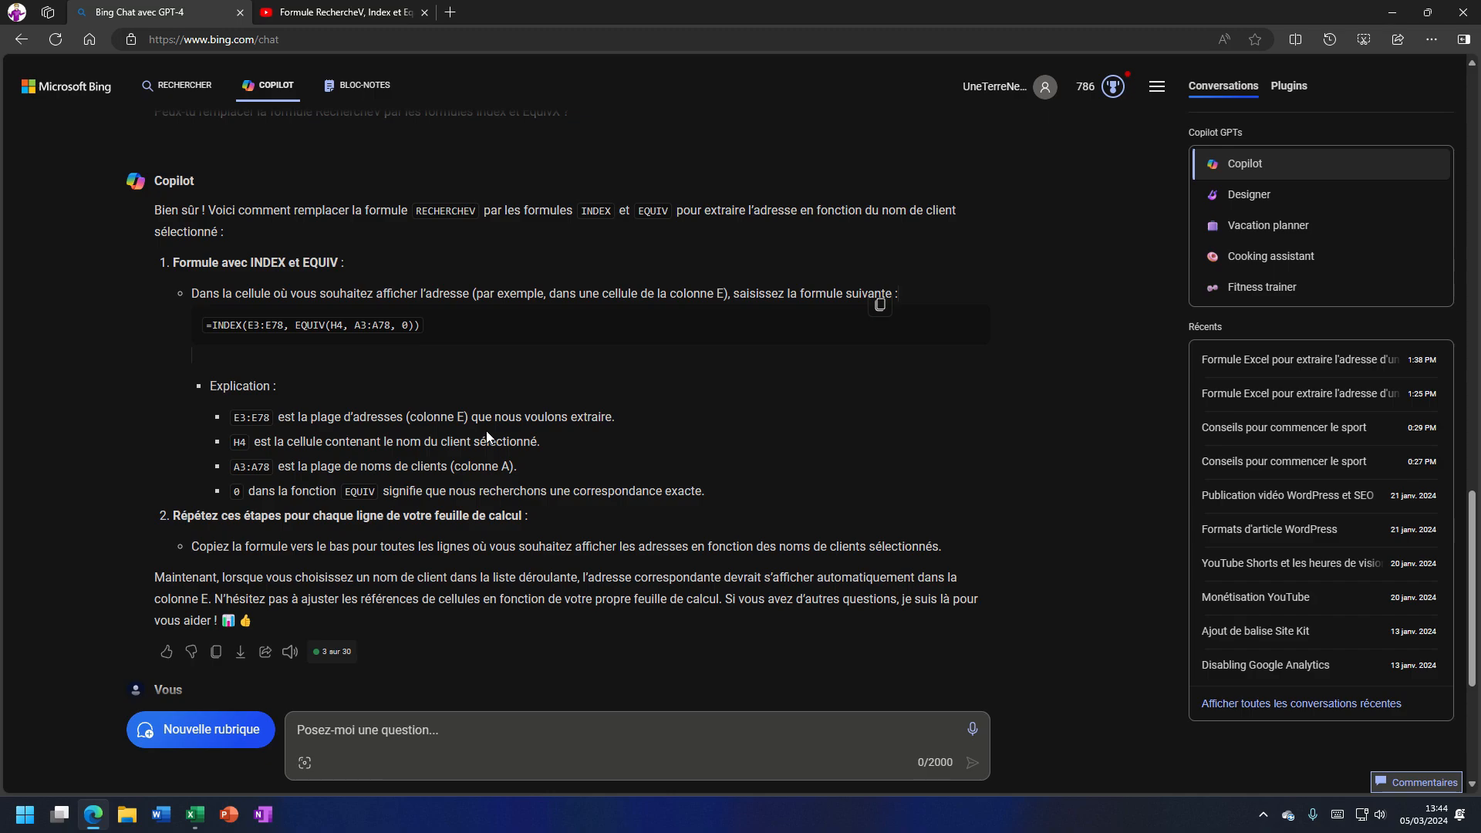
{"action": "left_click", "coordinate": [347, 14]}
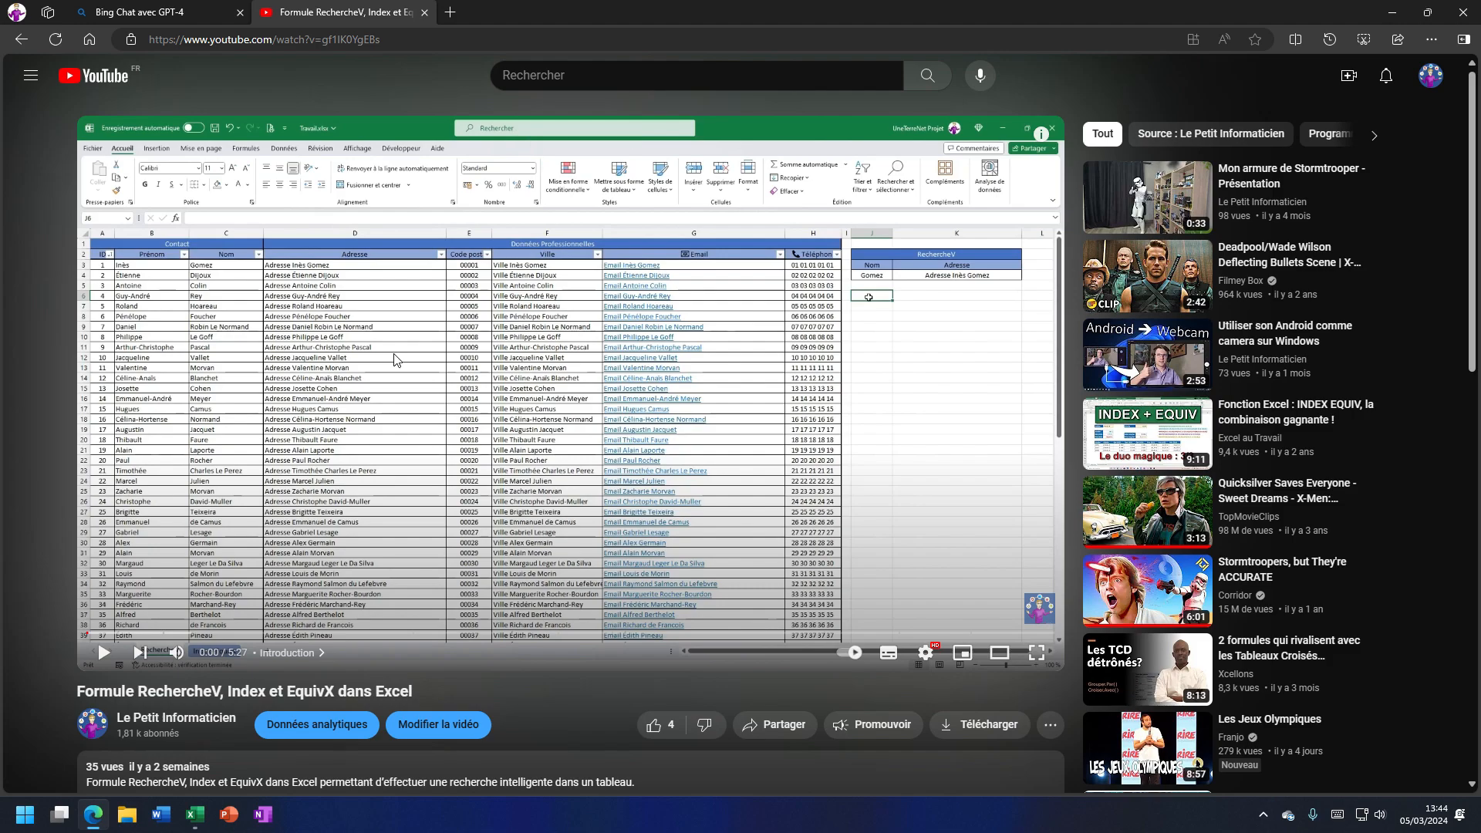
{"action": "left_click", "coordinate": [138, 12]}
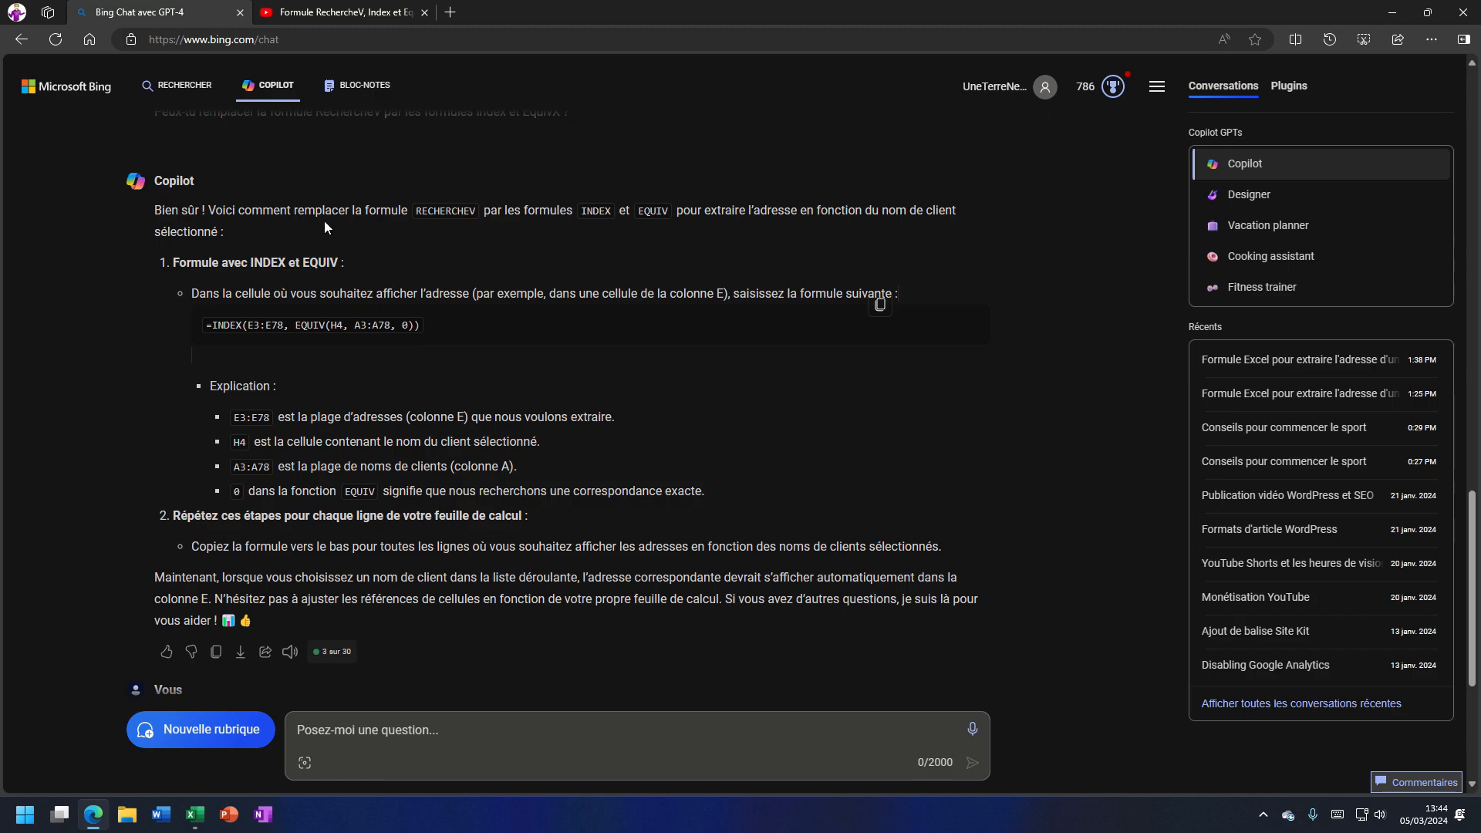
{"action": "left_click", "coordinate": [179, 85]}
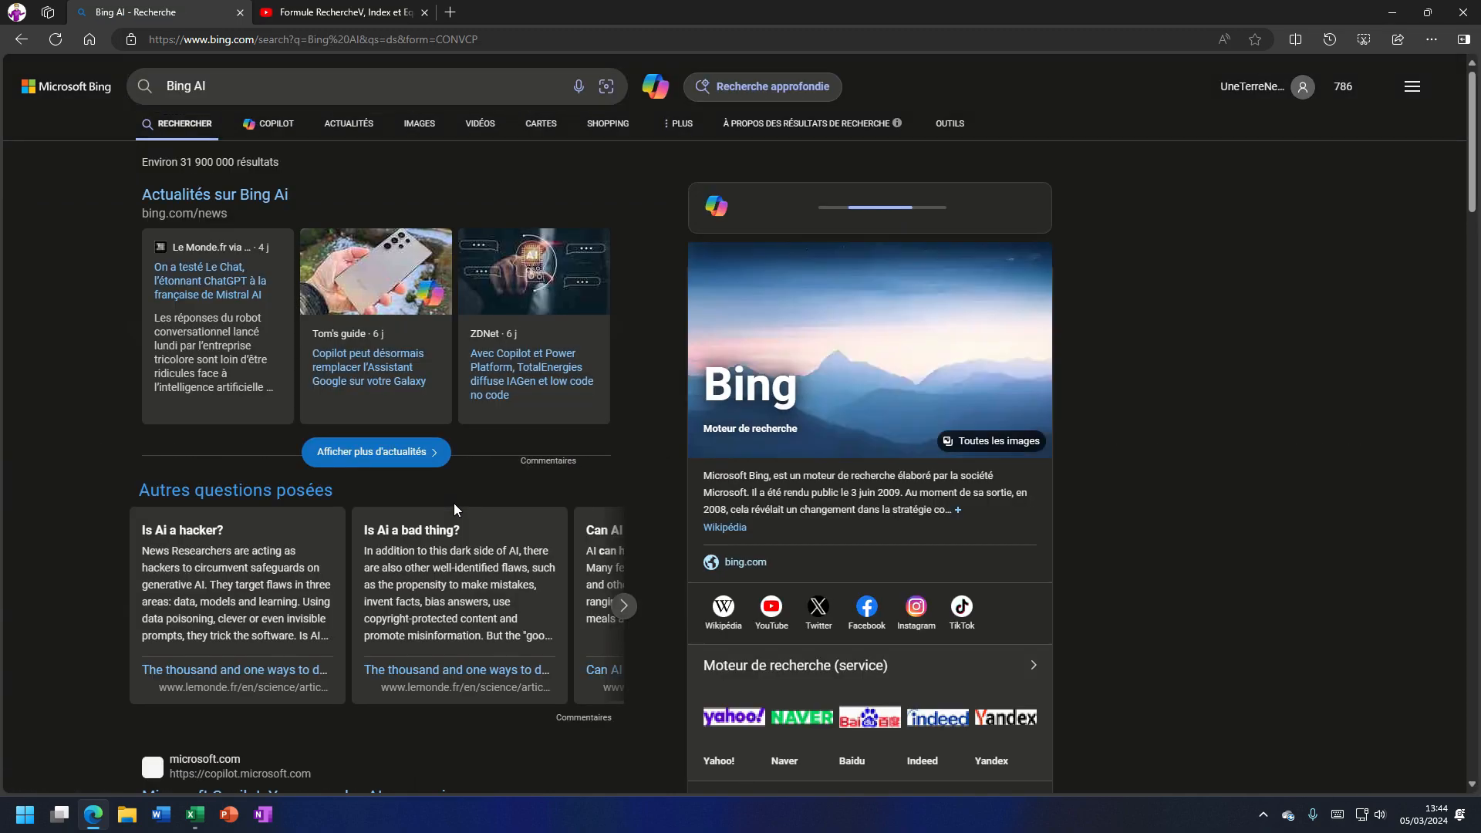